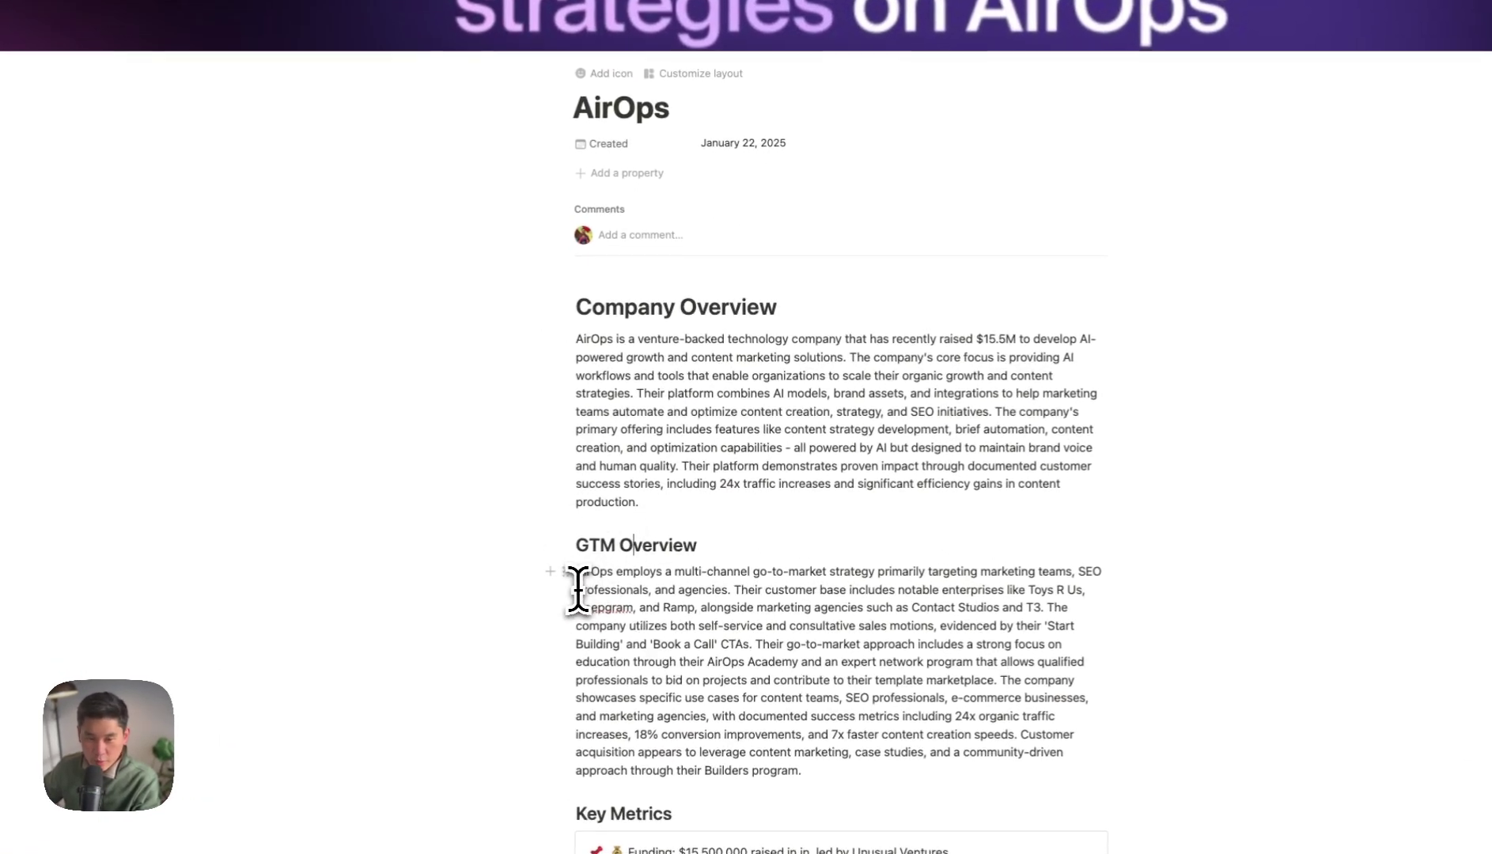
Review the AirOps account page from the company and GTM overviews through key metrics, team composition and recent hiring activity.
{"action": "scroll", "coordinate": [692, 625], "scroll_direction": "down", "scroll_amount": 5}
{"action": "left_click", "coordinate": [643, 533]}
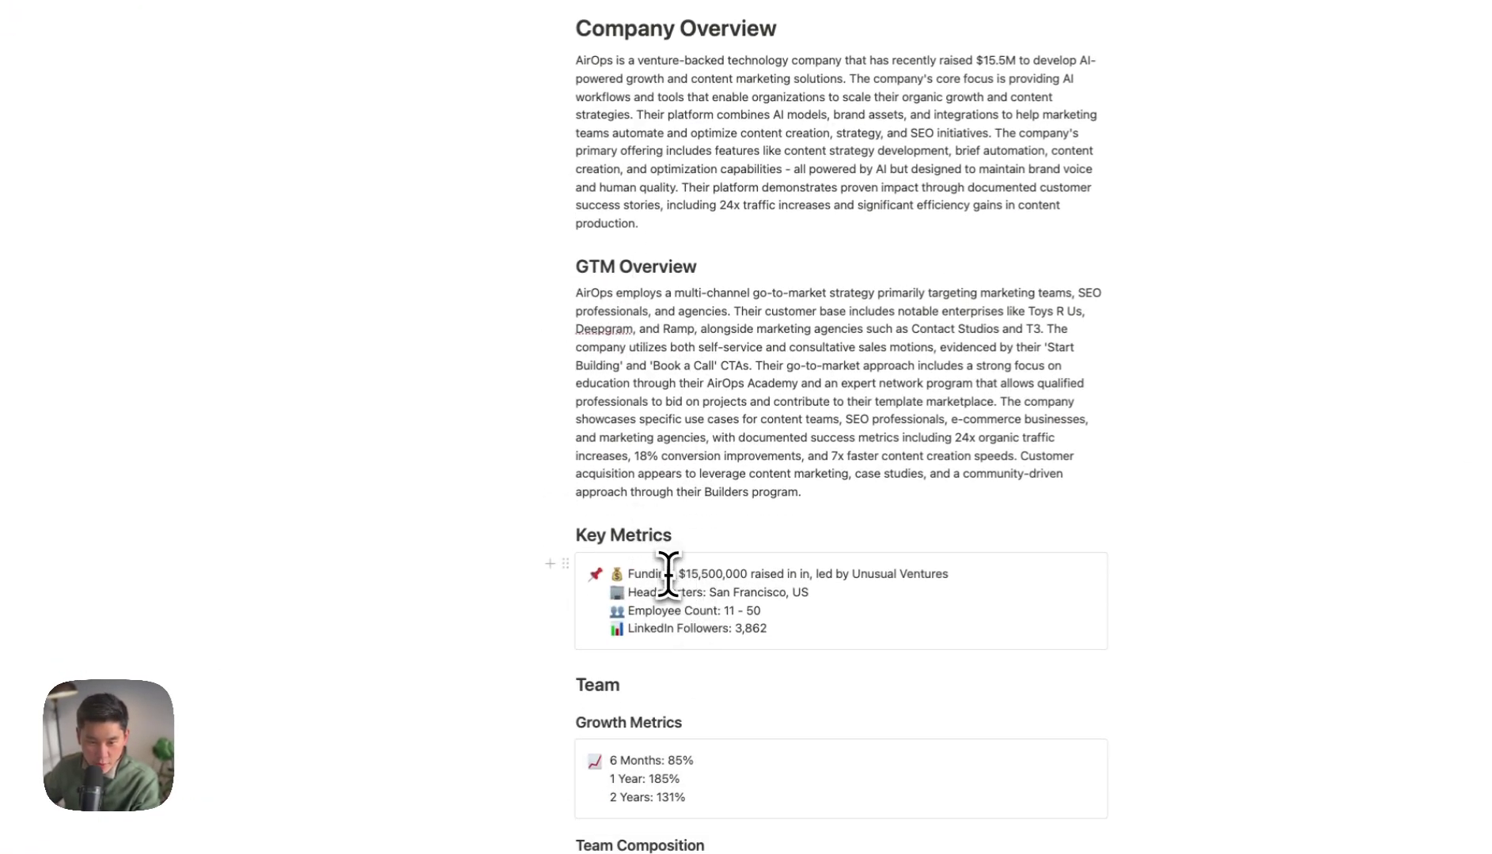
{"action": "scroll", "coordinate": [673, 554], "scroll_direction": "down", "scroll_amount": 3}
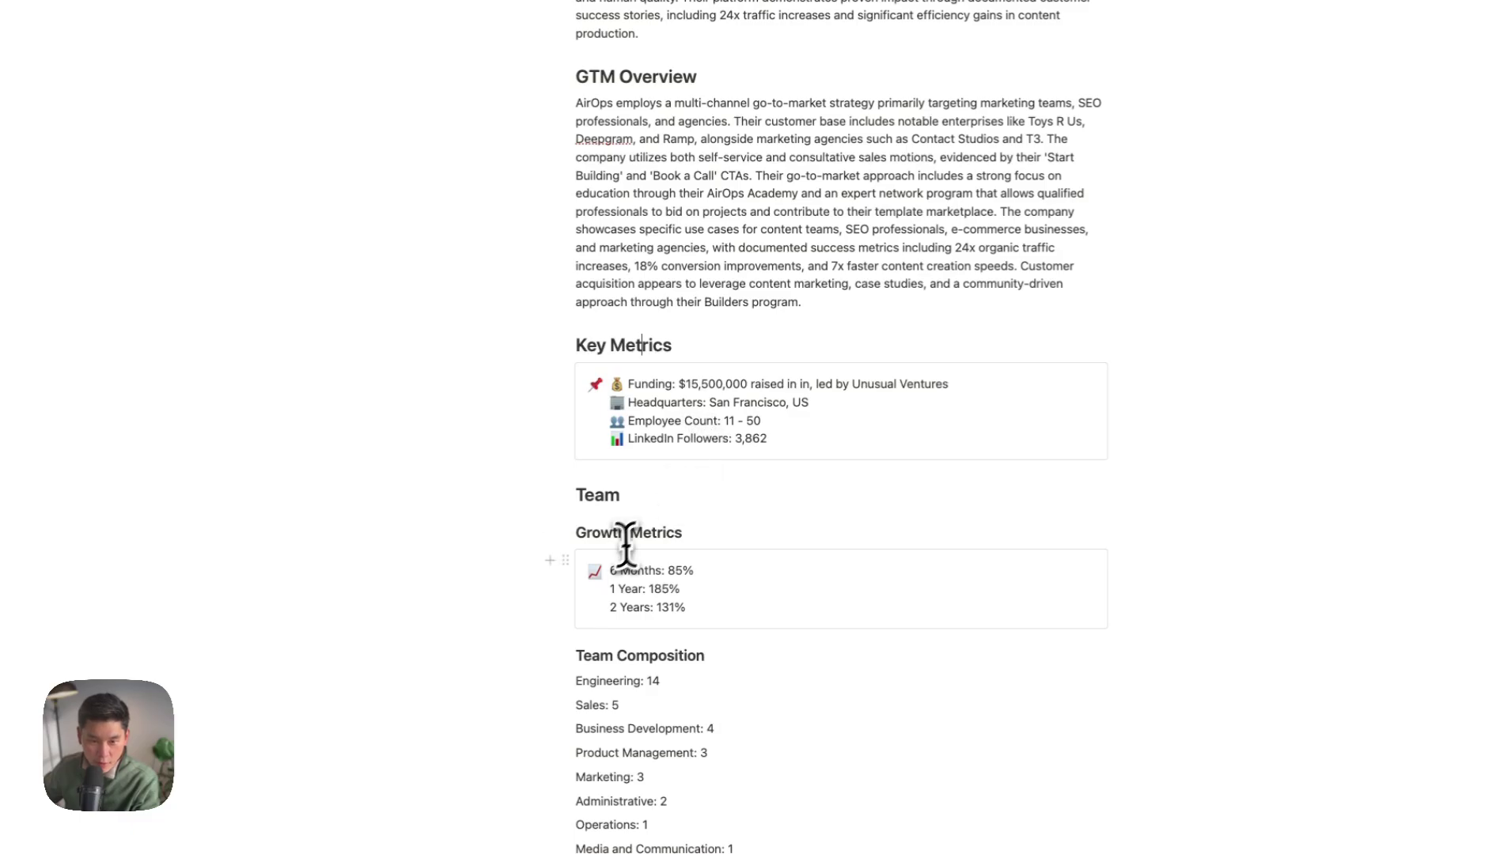
{"action": "scroll", "coordinate": [587, 613], "scroll_direction": "down", "scroll_amount": 5}
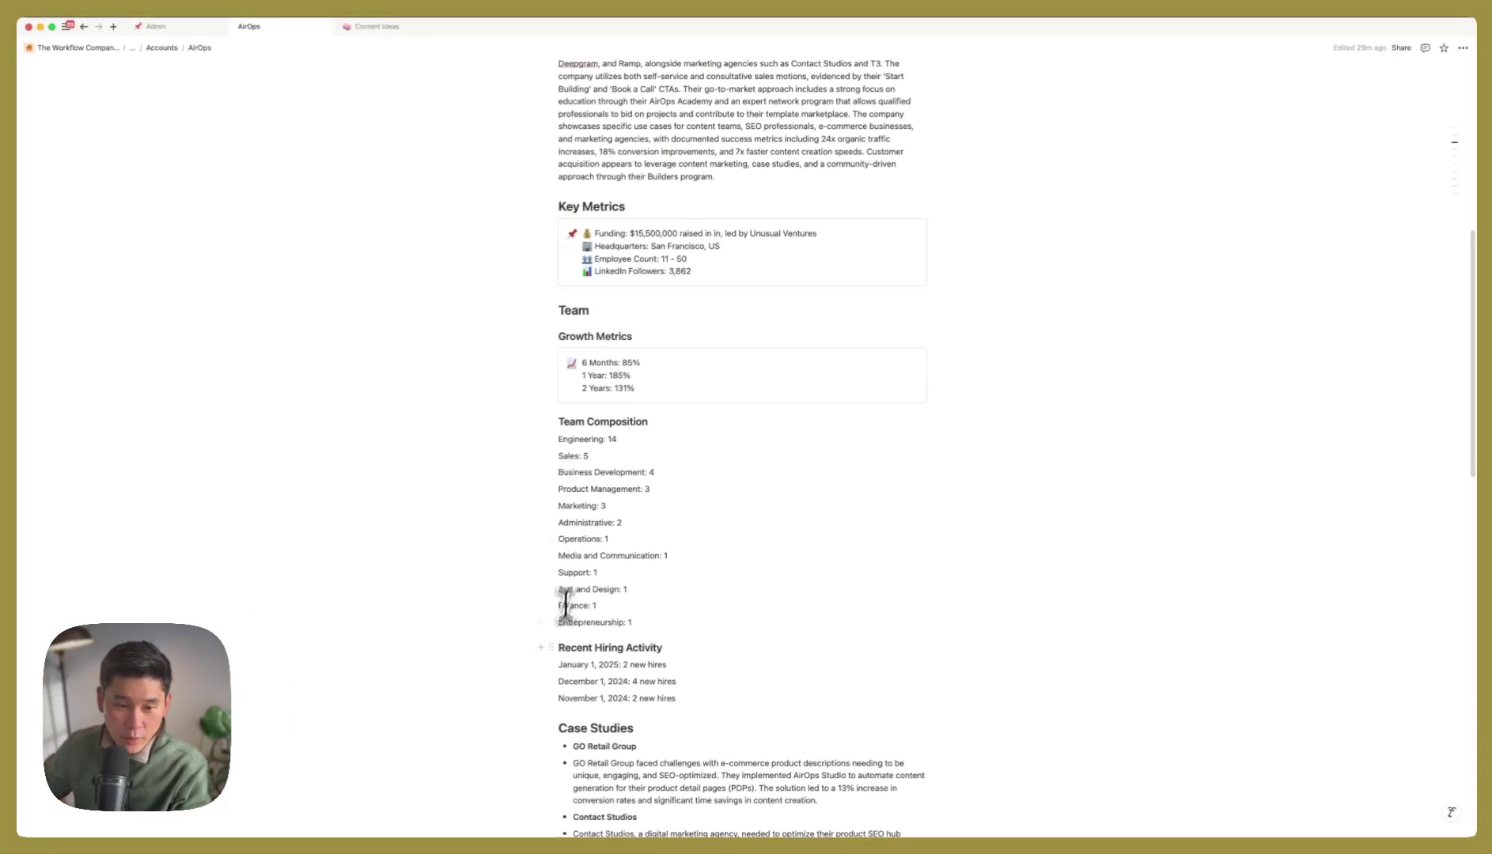
{"action": "scroll", "coordinate": [565, 605], "scroll_direction": "down", "scroll_amount": 3}
{"action": "left_click", "coordinate": [686, 535]}
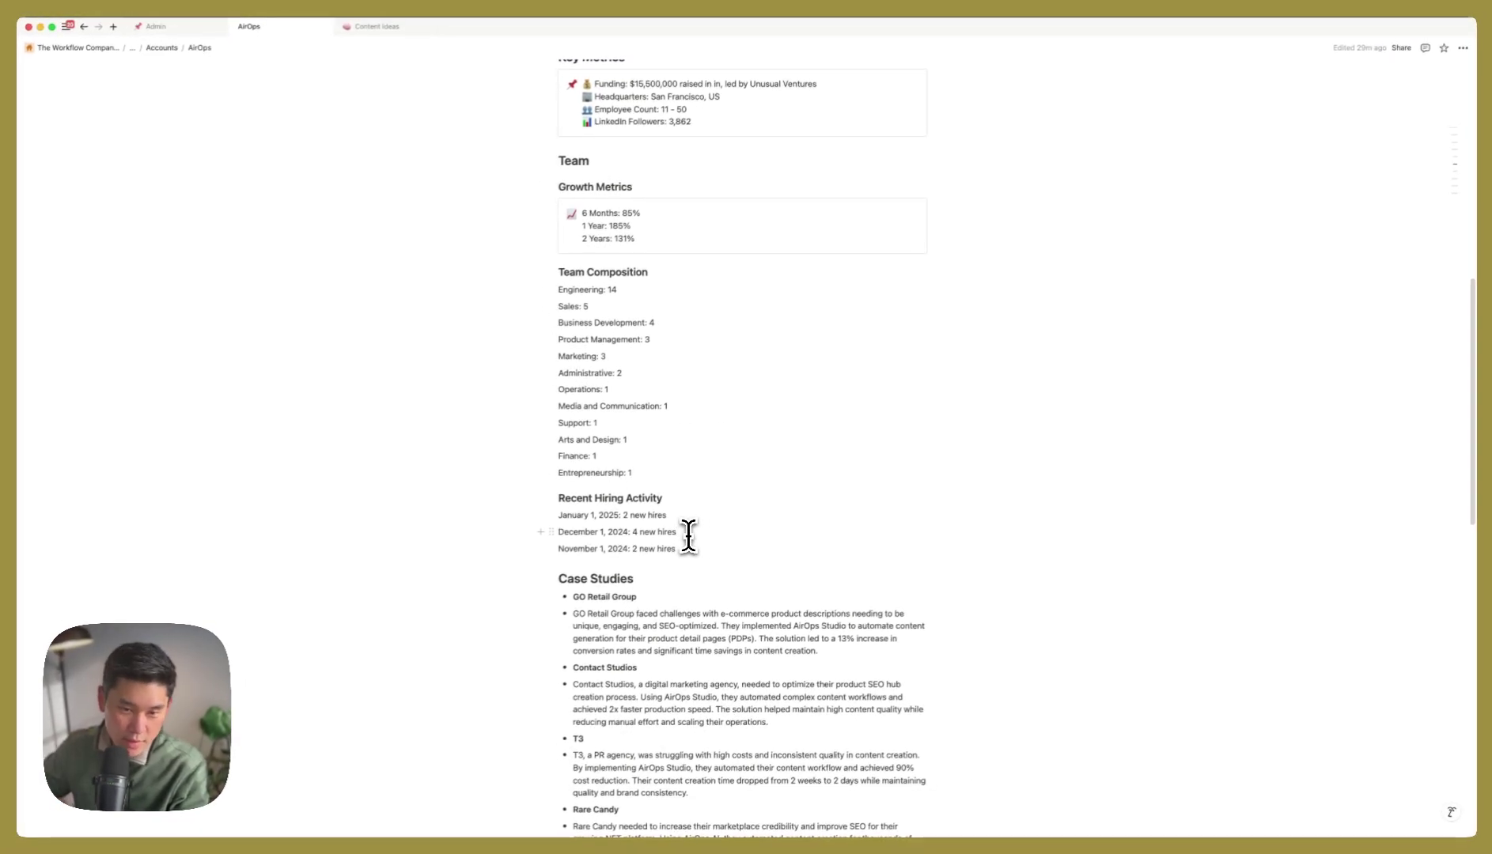
Read through the case studies, technology stack and recent news sections of the AirOps account page.
{"action": "scroll", "coordinate": [657, 564], "scroll_direction": "down", "scroll_amount": 5}
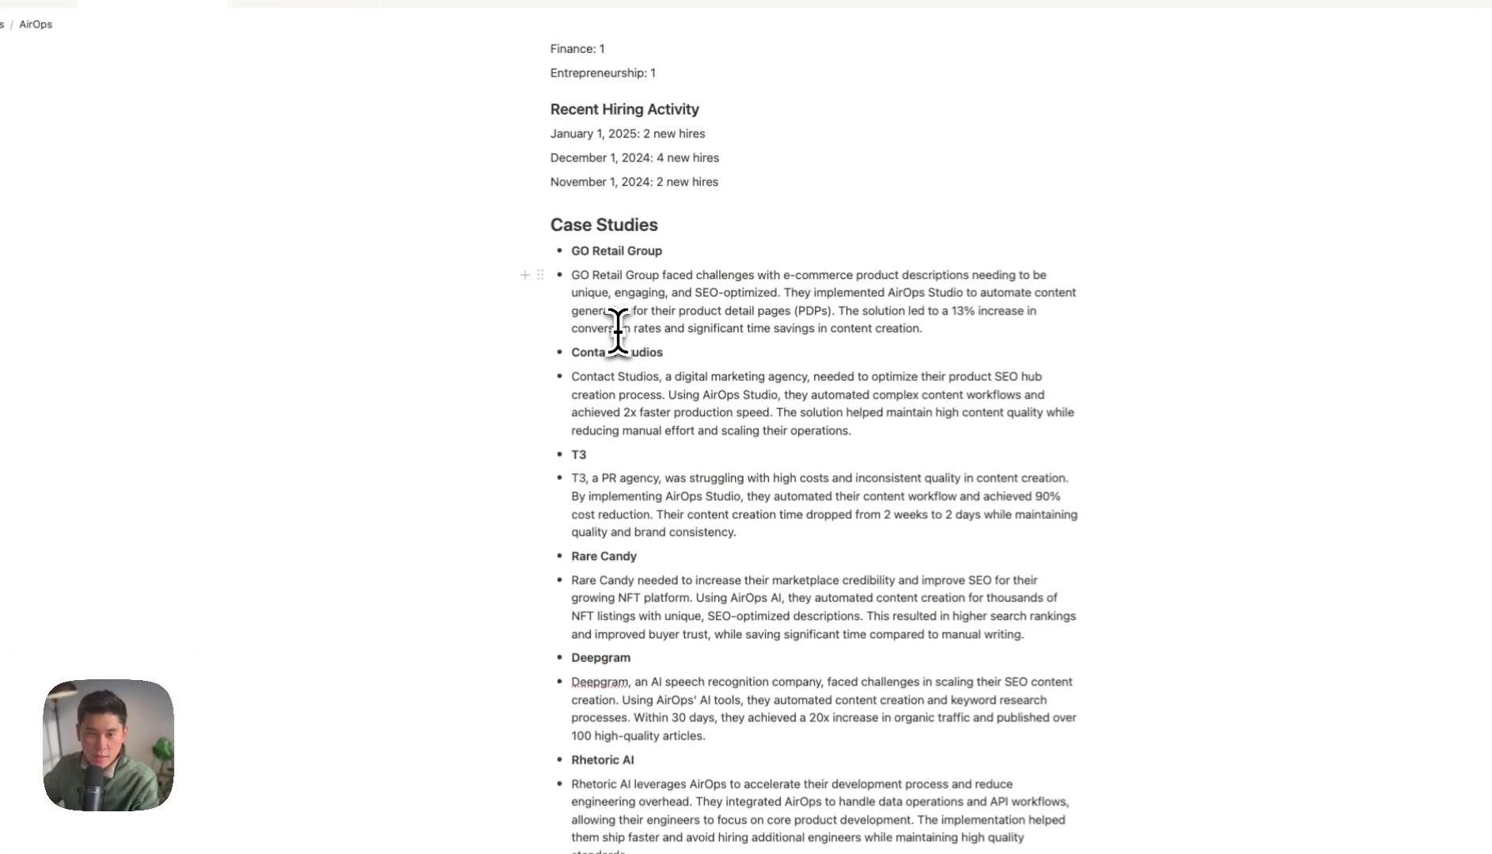
{"action": "left_click", "coordinate": [617, 328]}
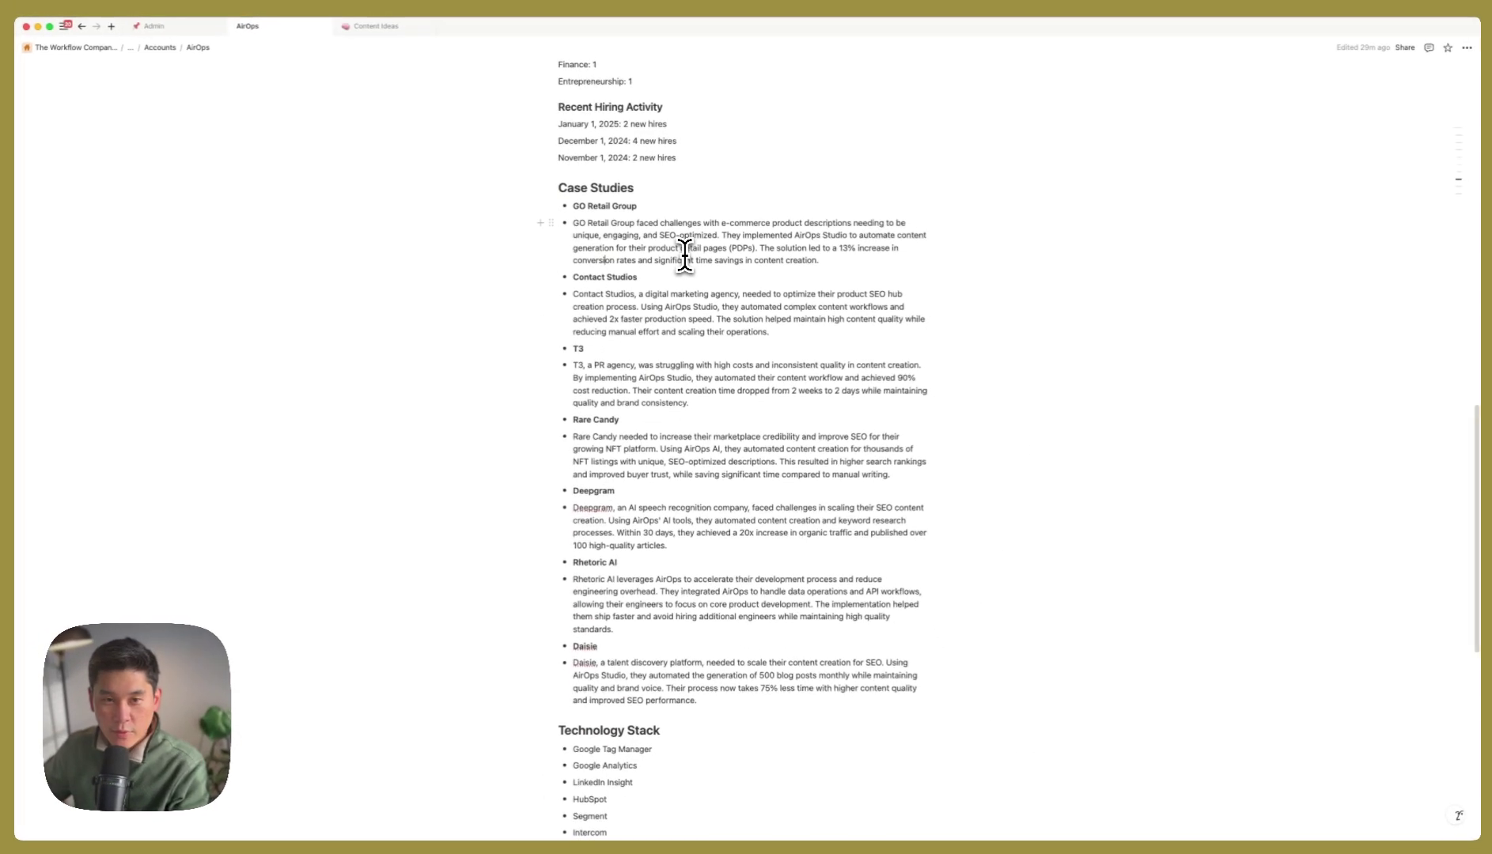
{"action": "scroll", "coordinate": [657, 365], "scroll_direction": "down", "scroll_amount": 5}
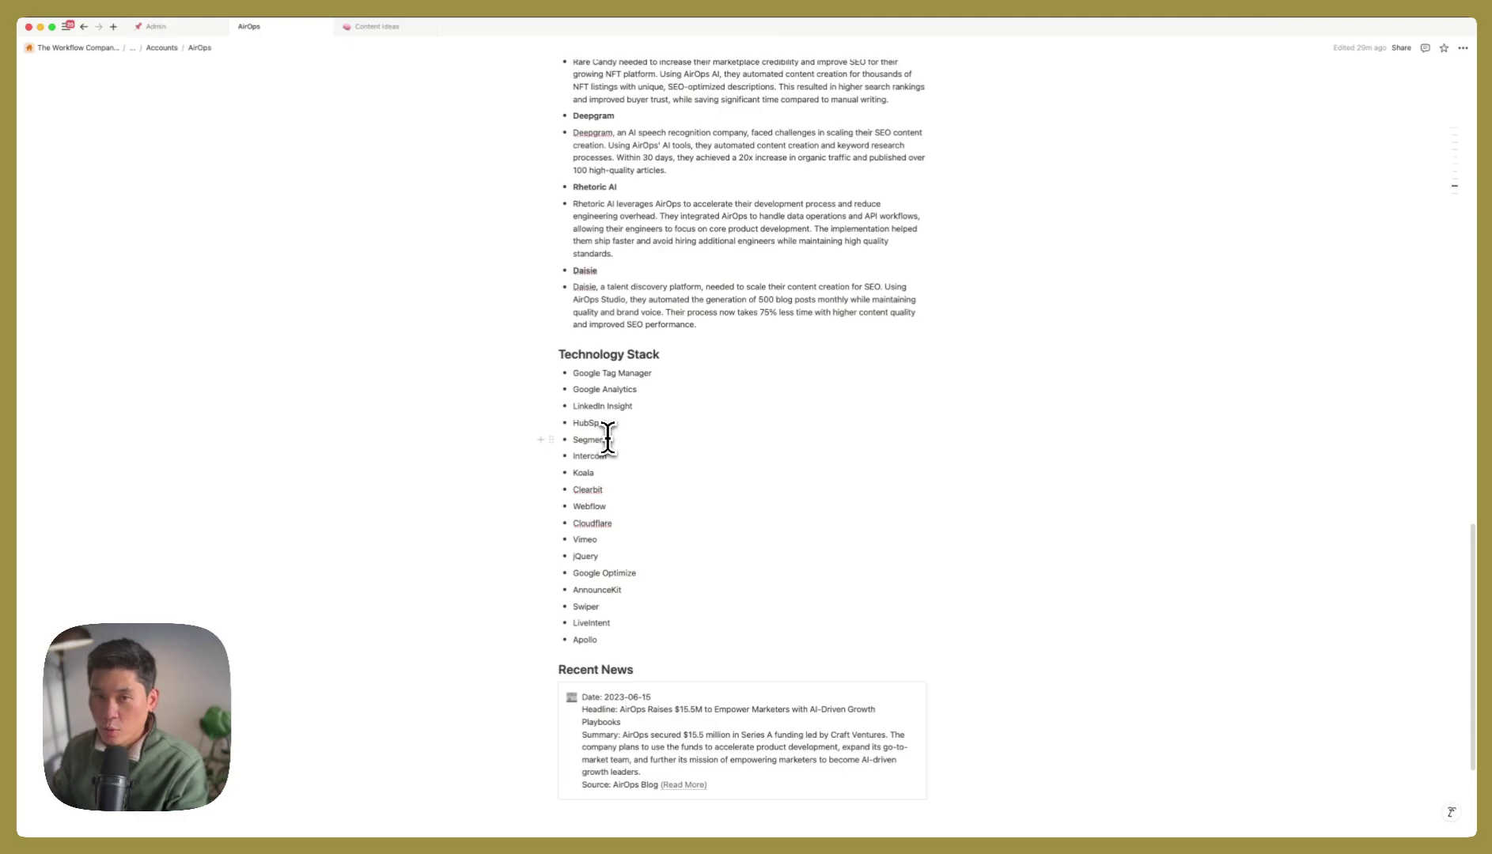
{"action": "double_click", "coordinate": [592, 427]}
{"action": "left_click", "coordinate": [628, 504]}
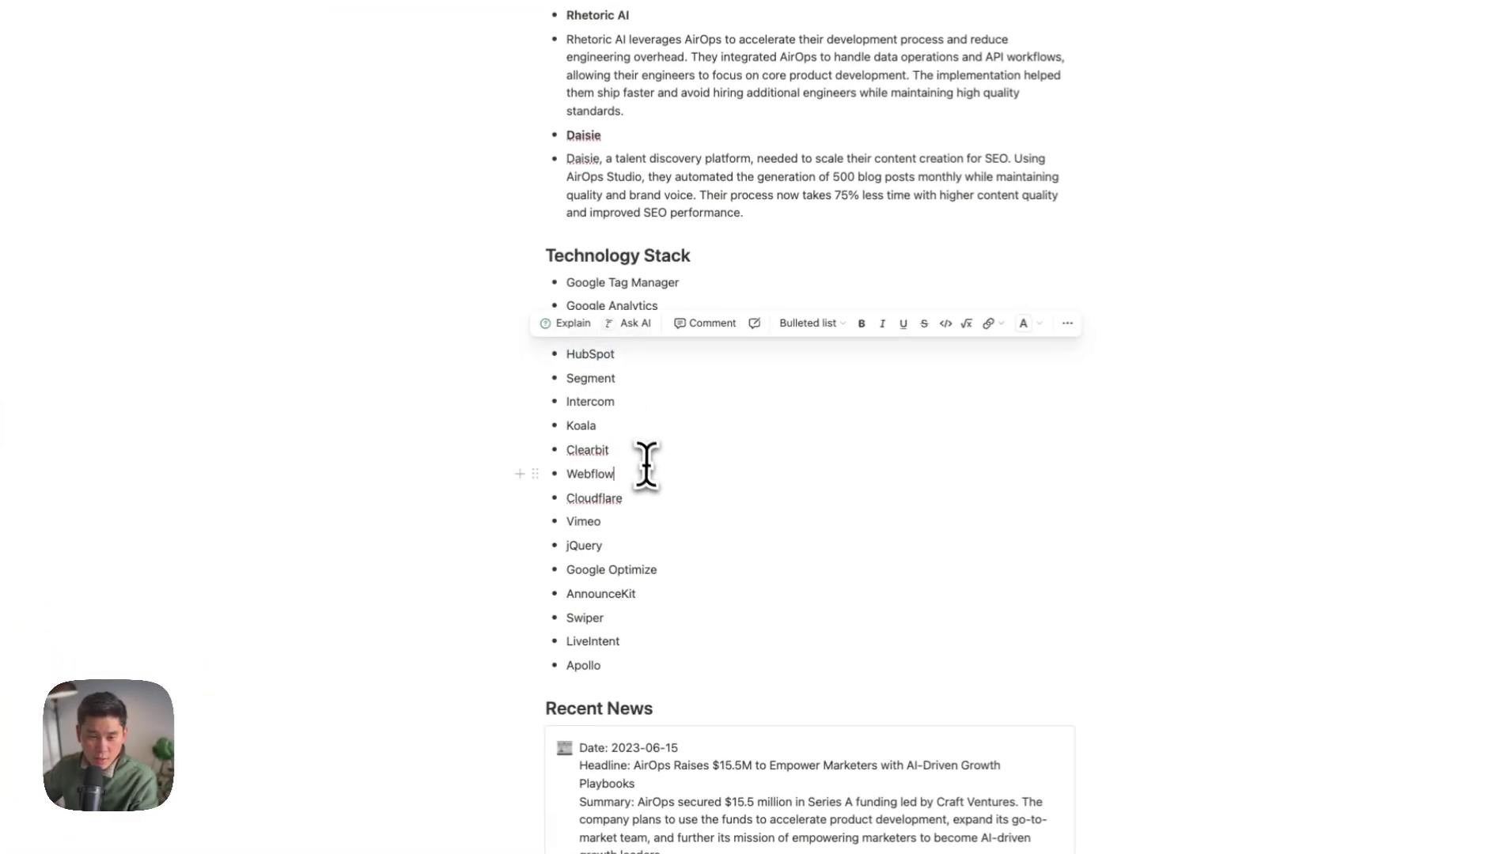
{"action": "scroll", "coordinate": [630, 507], "scroll_direction": "down", "scroll_amount": 4}
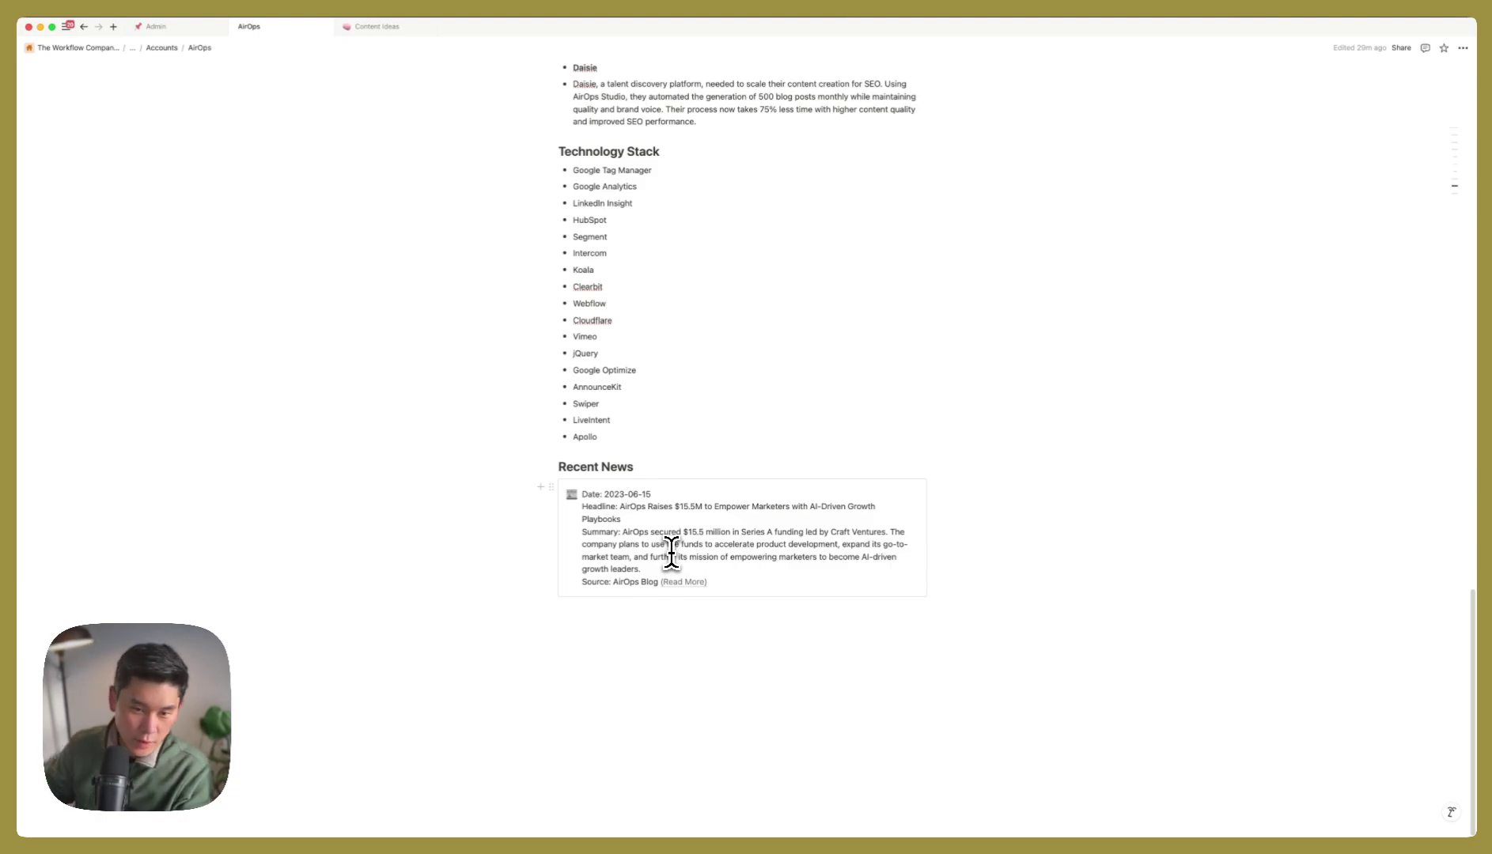
Switch to the Attio deals pipeline in the browser and inspect all record values of the AirOps deal in the Lead stage.
{"action": "key", "text": "super+Tab"}
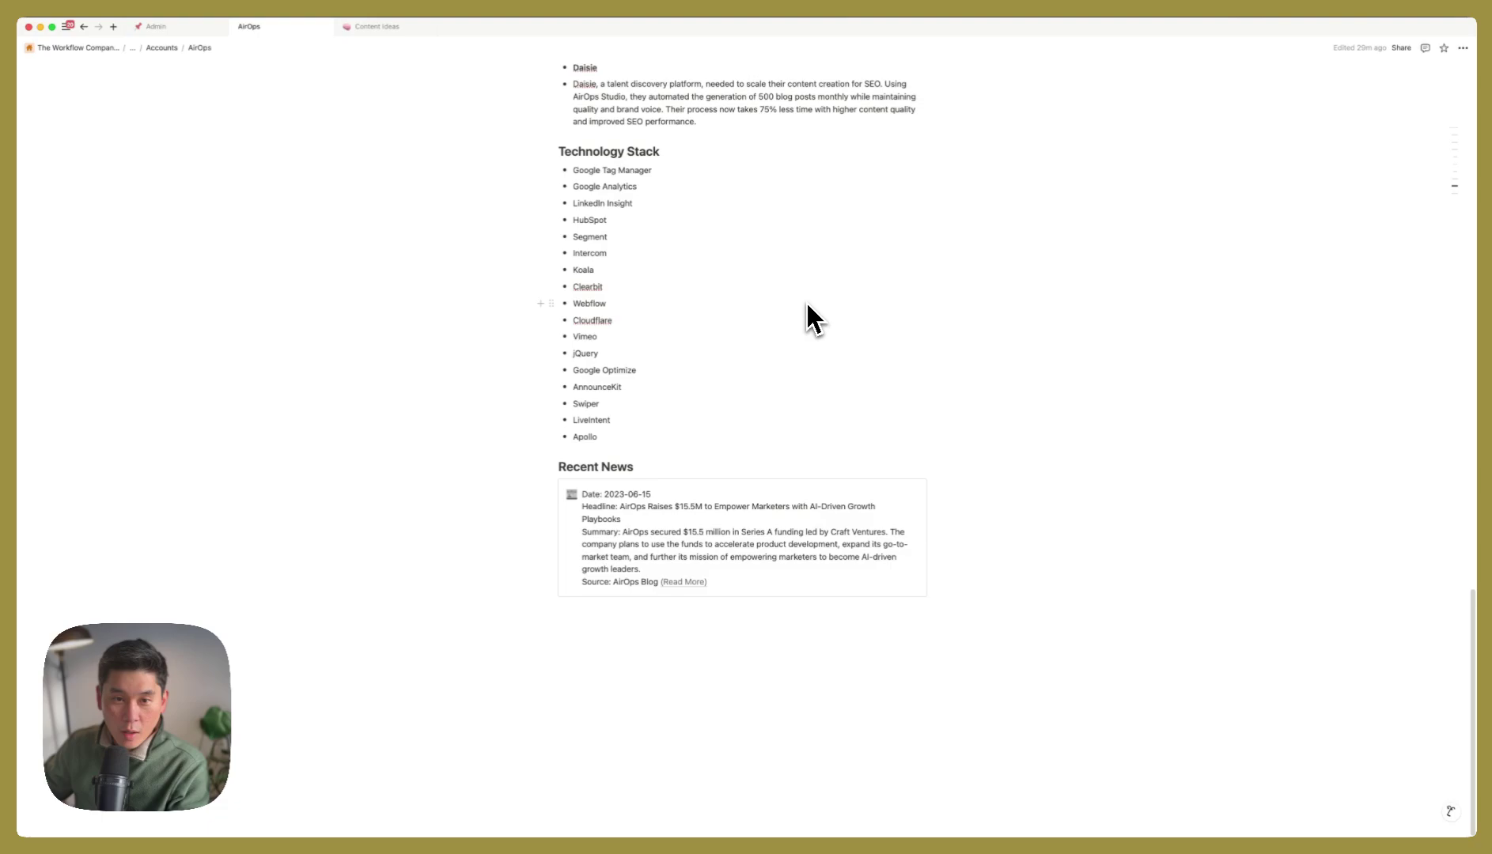
{"action": "scroll", "coordinate": [805, 320], "scroll_direction": "up", "scroll_amount": 10}
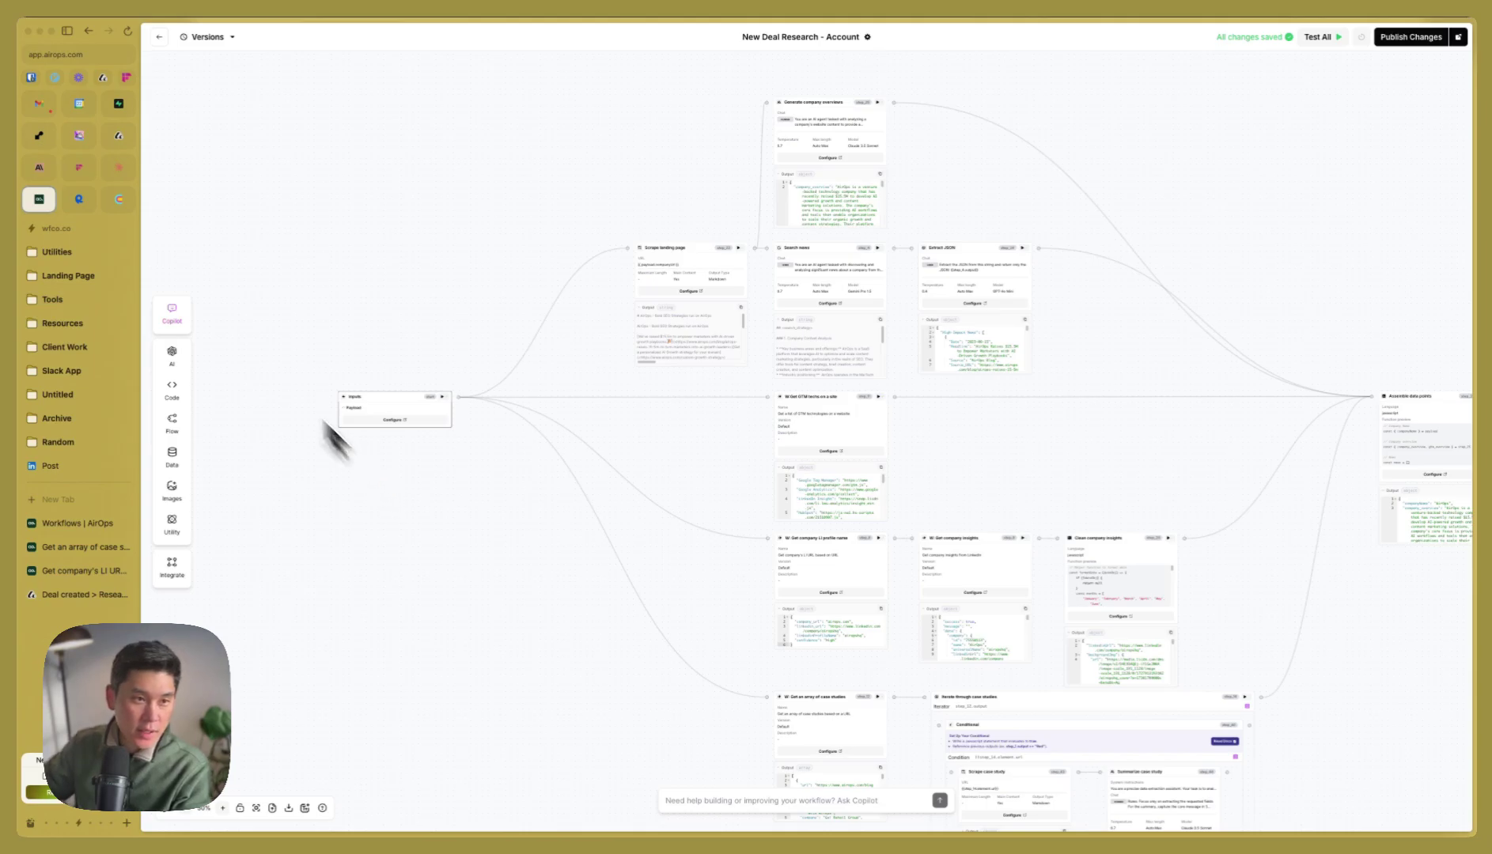
{"action": "left_click", "coordinate": [119, 135]}
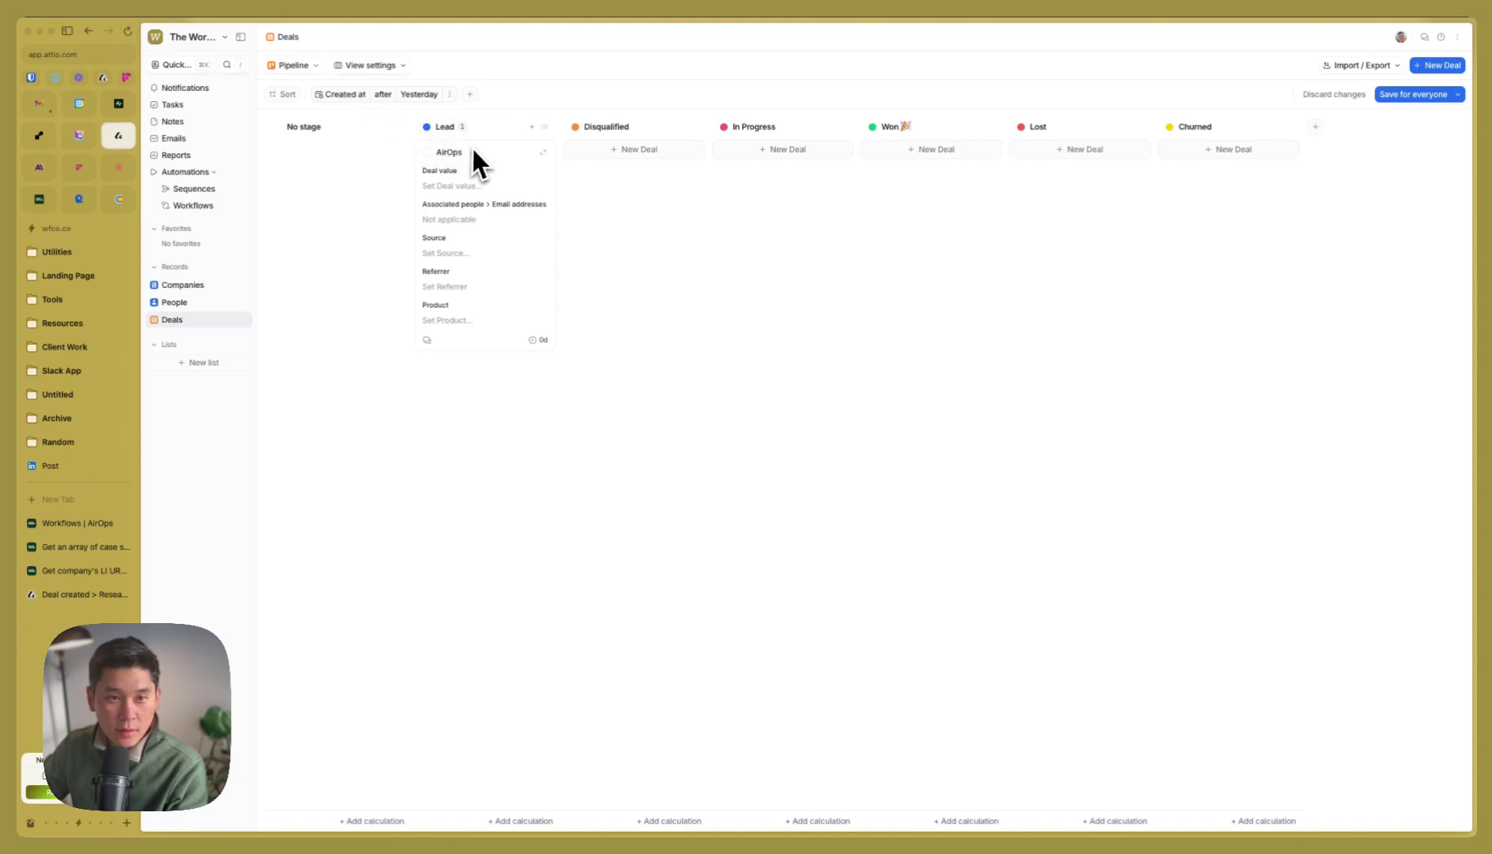
{"action": "left_click", "coordinate": [473, 199]}
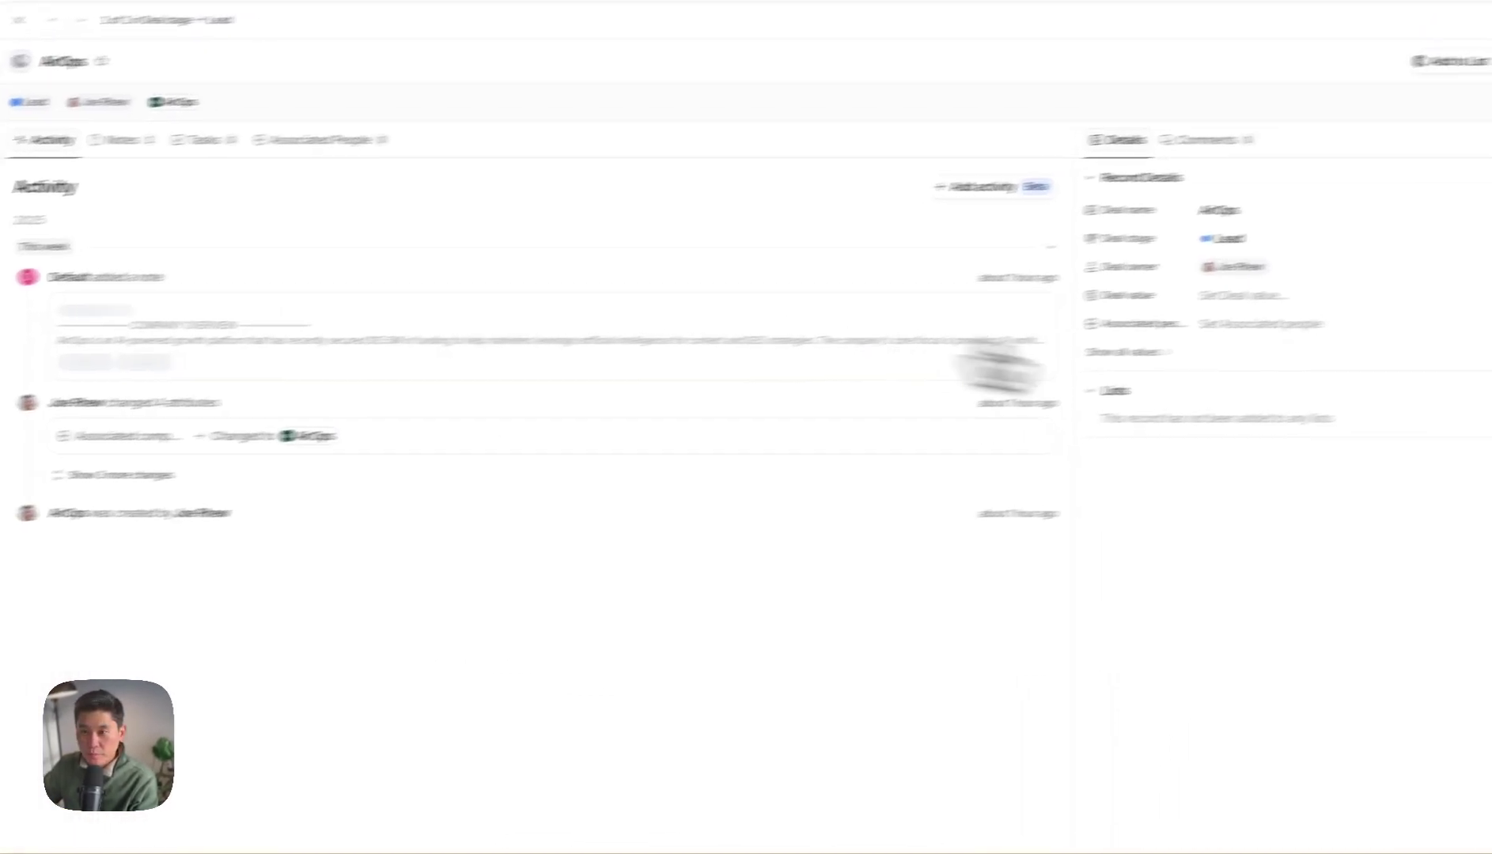
{"action": "left_click", "coordinate": [1139, 352]}
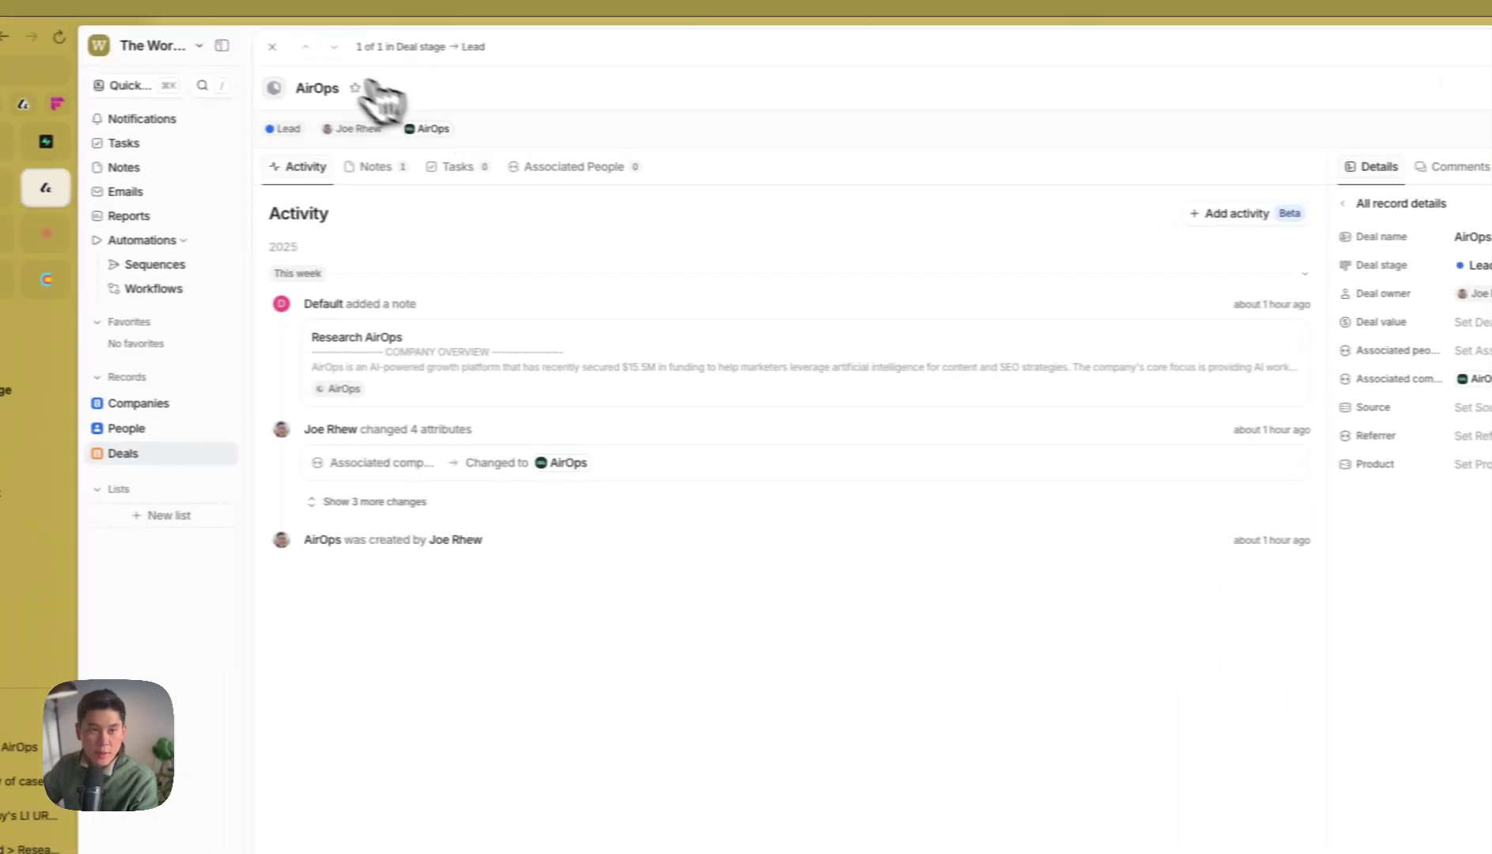
{"action": "left_click", "coordinate": [272, 46]}
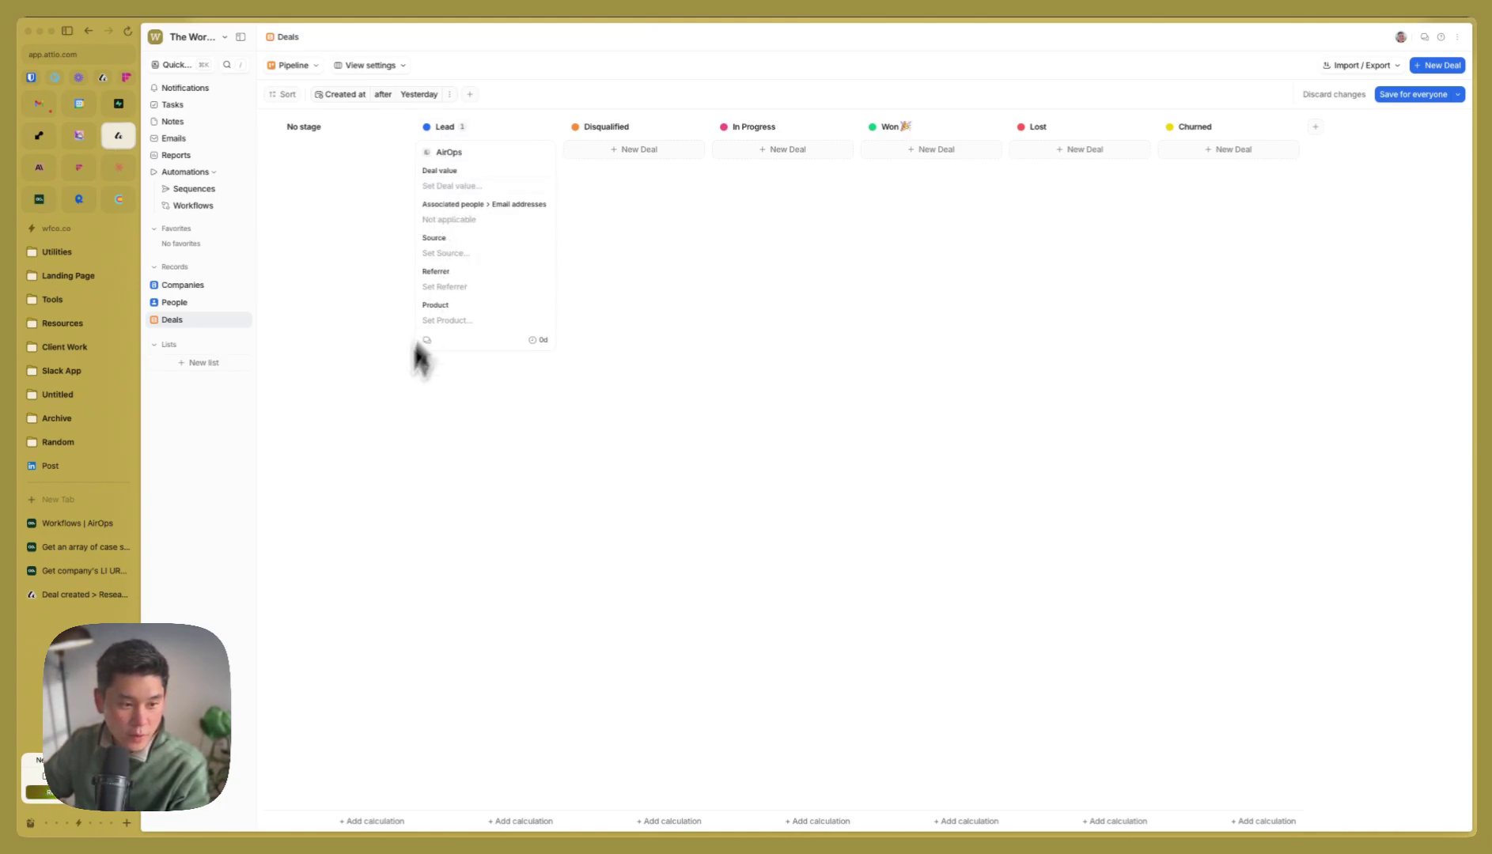
View Attio's "Deal created > Research account" automation and return to the New Deal Research - Account workflow in AirOps.
{"action": "left_click", "coordinate": [83, 594]}
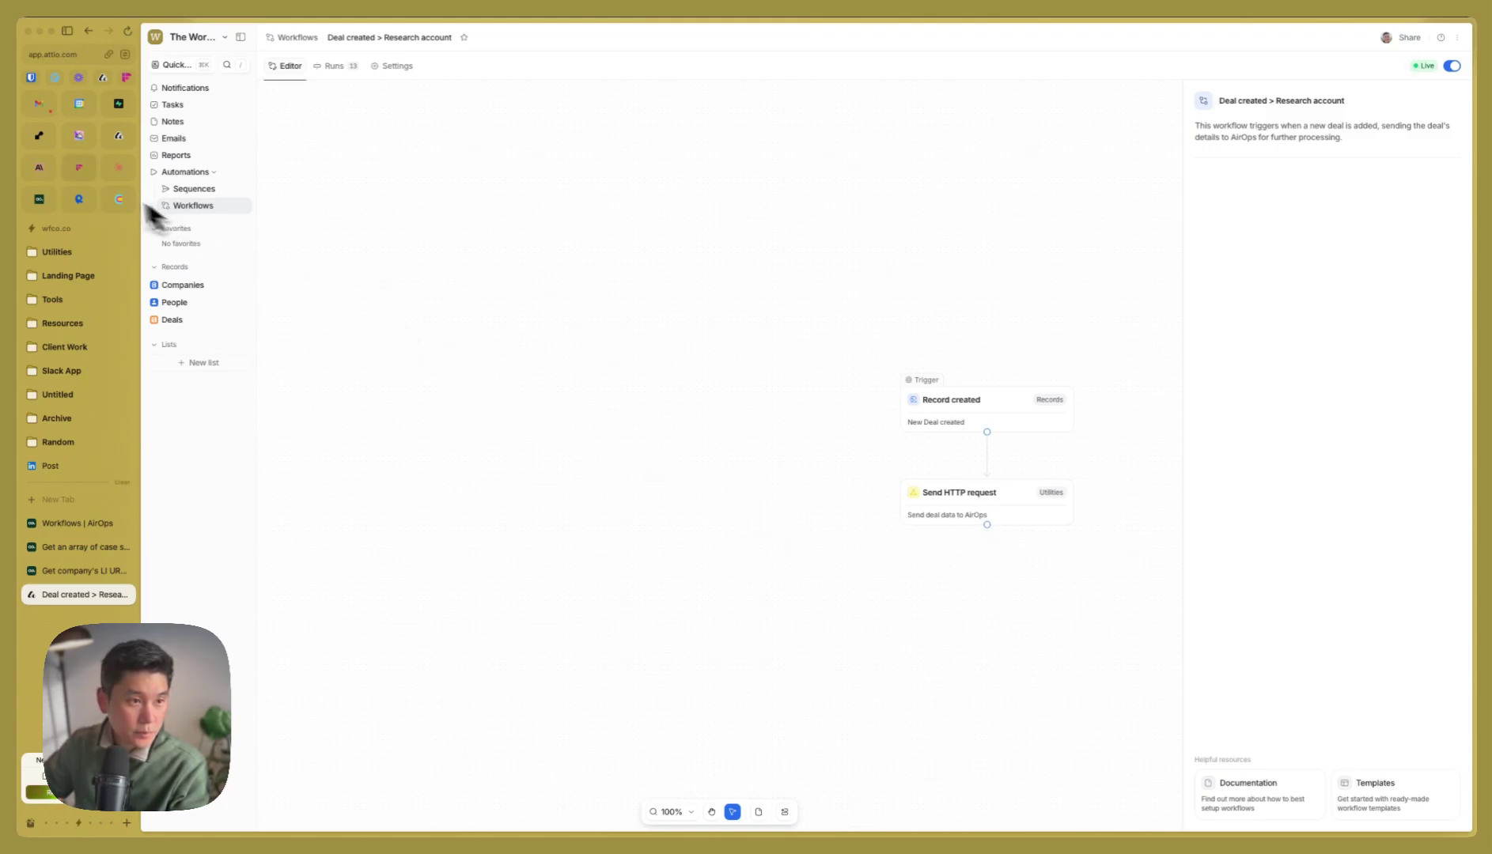
{"action": "key", "text": "ctrl+Tab"}
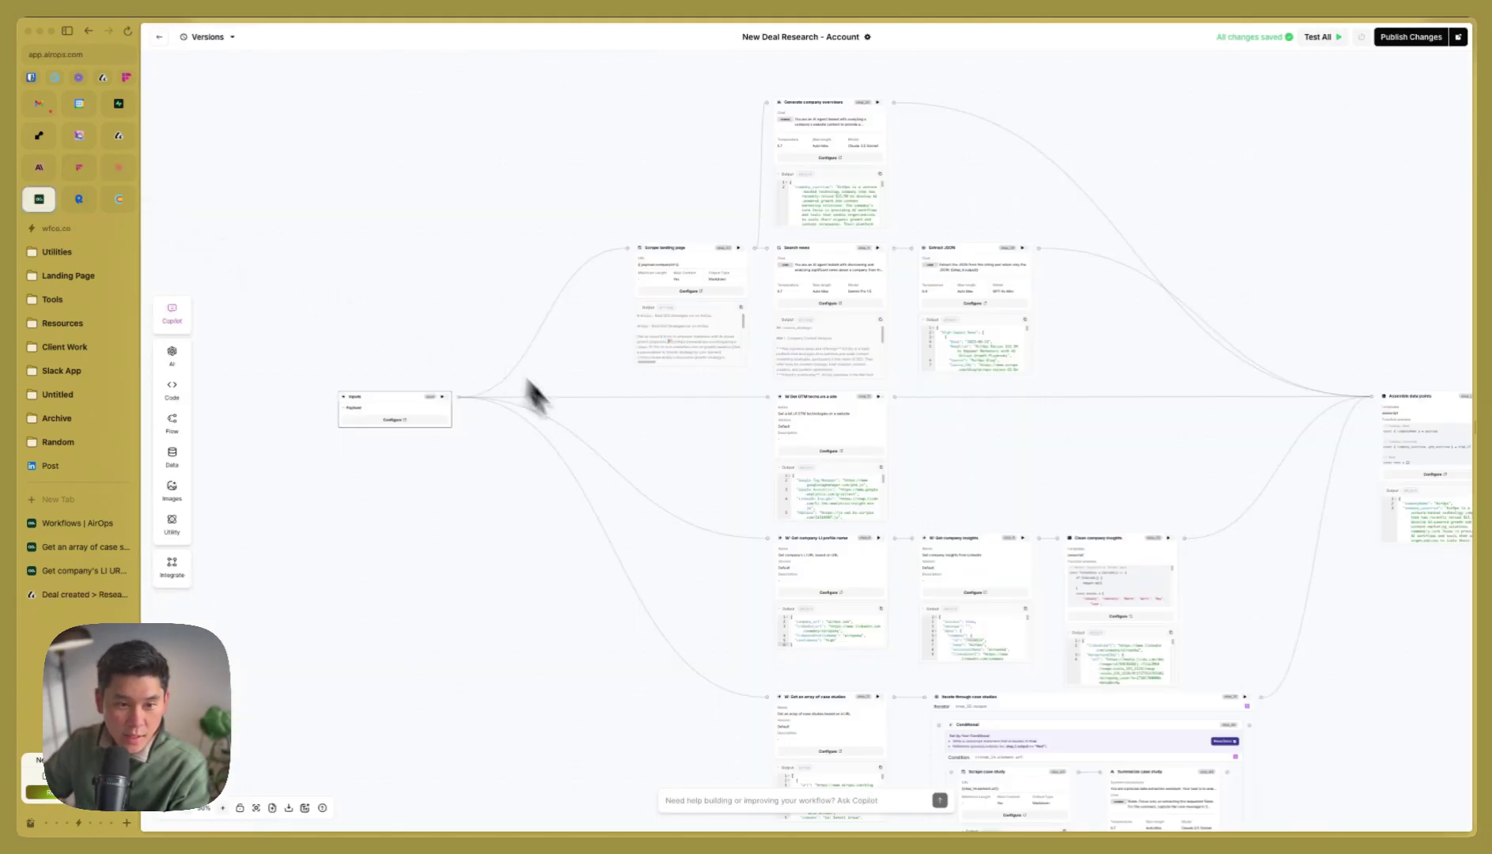
Inspect the companyUrl field in the Inputs test payload and read the output of the Scrape landing page step.
{"action": "scroll", "coordinate": [395, 415], "scroll_direction": "up", "scroll_amount": 5}
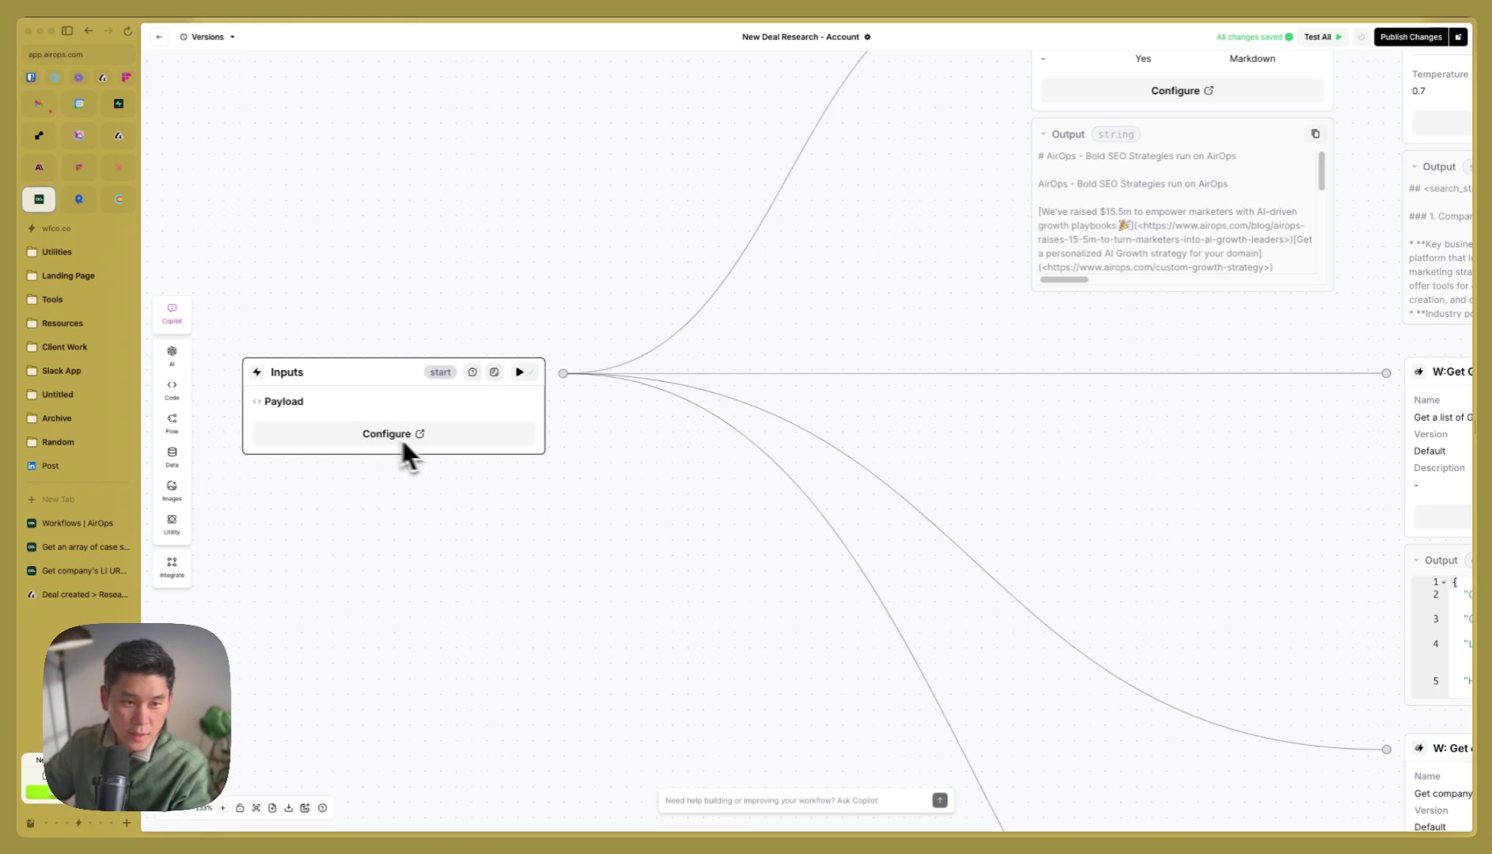
{"action": "left_click_drag", "start_coordinate": [978, 320], "coordinate": [968, 360]}
{"action": "left_click_drag", "start_coordinate": [908, 307], "coordinate": [564, 609]}
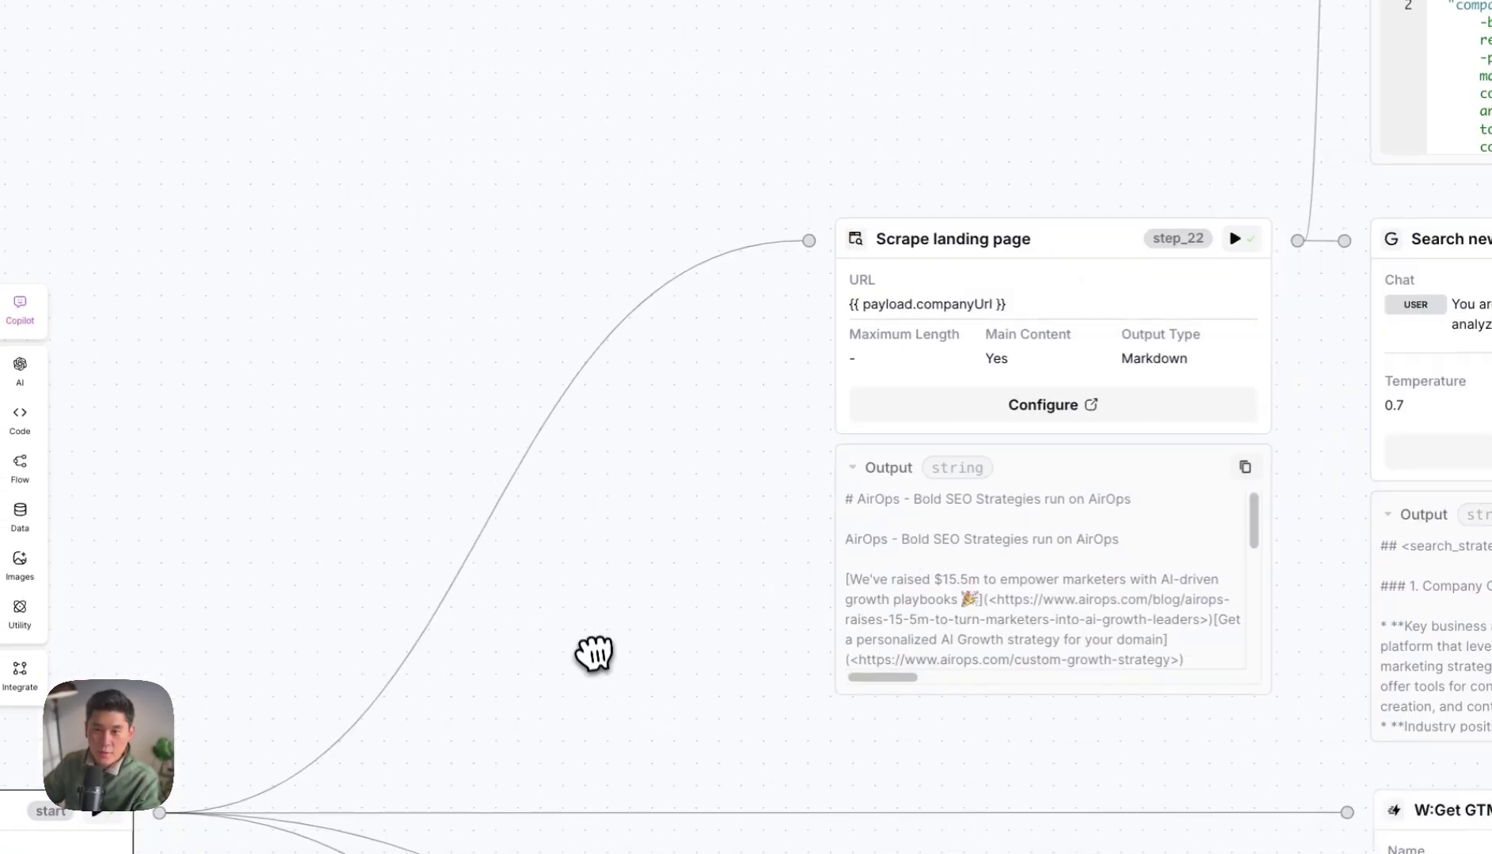
{"action": "left_click_drag", "start_coordinate": [598, 197], "coordinate": [479, 416]}
{"action": "left_click_drag", "start_coordinate": [367, 506], "coordinate": [427, 207]}
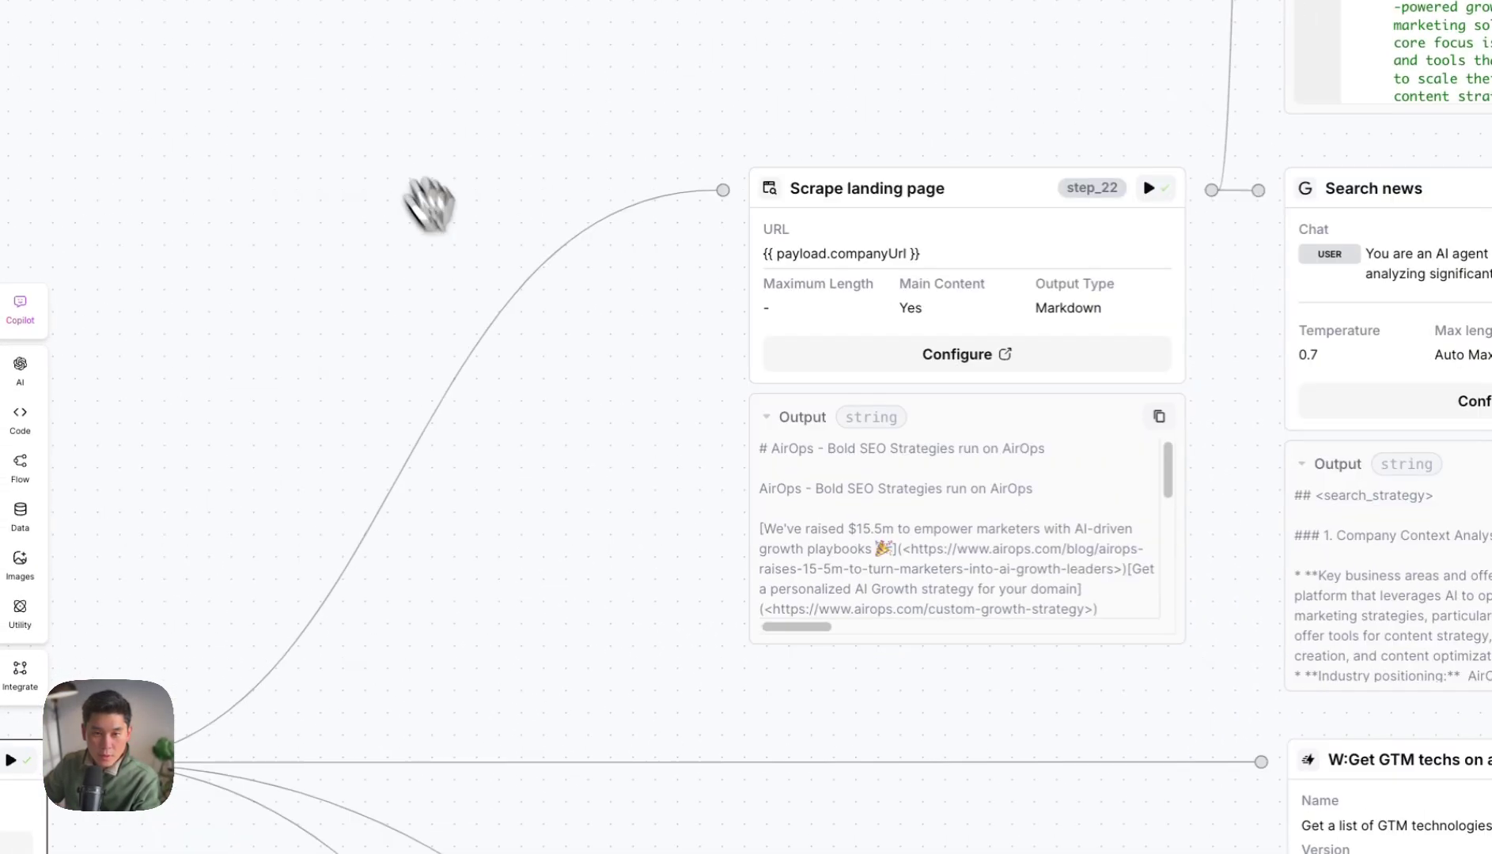
{"action": "left_click_drag", "start_coordinate": [680, 505], "coordinate": [899, 480]}
{"action": "left_click_drag", "start_coordinate": [794, 575], "coordinate": [1098, 514]}
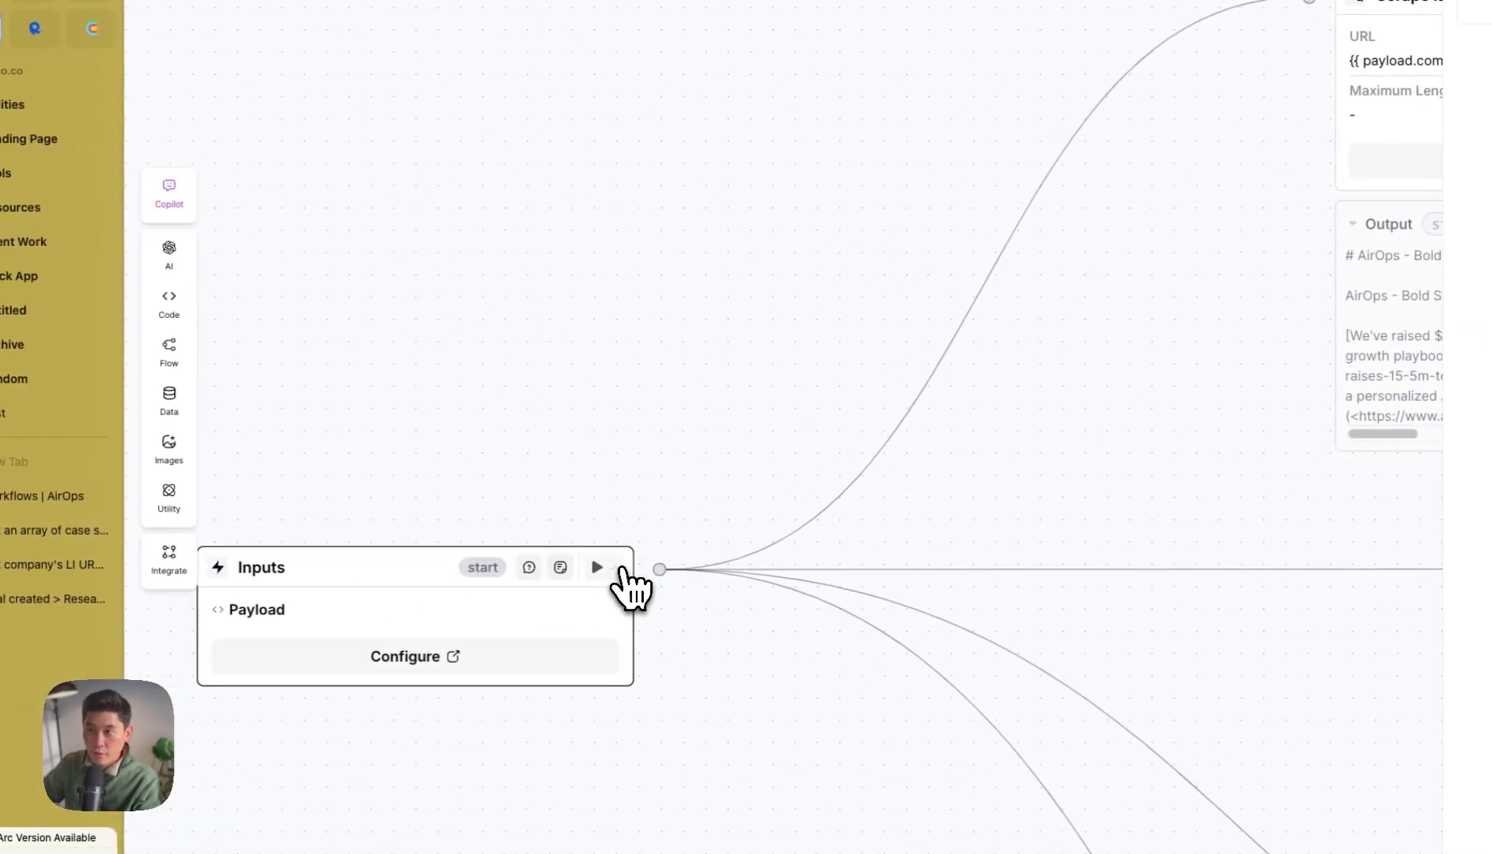
{"action": "left_click", "coordinate": [418, 570]}
{"action": "left_click_drag", "start_coordinate": [1282, 124], "coordinate": [1361, 125]}
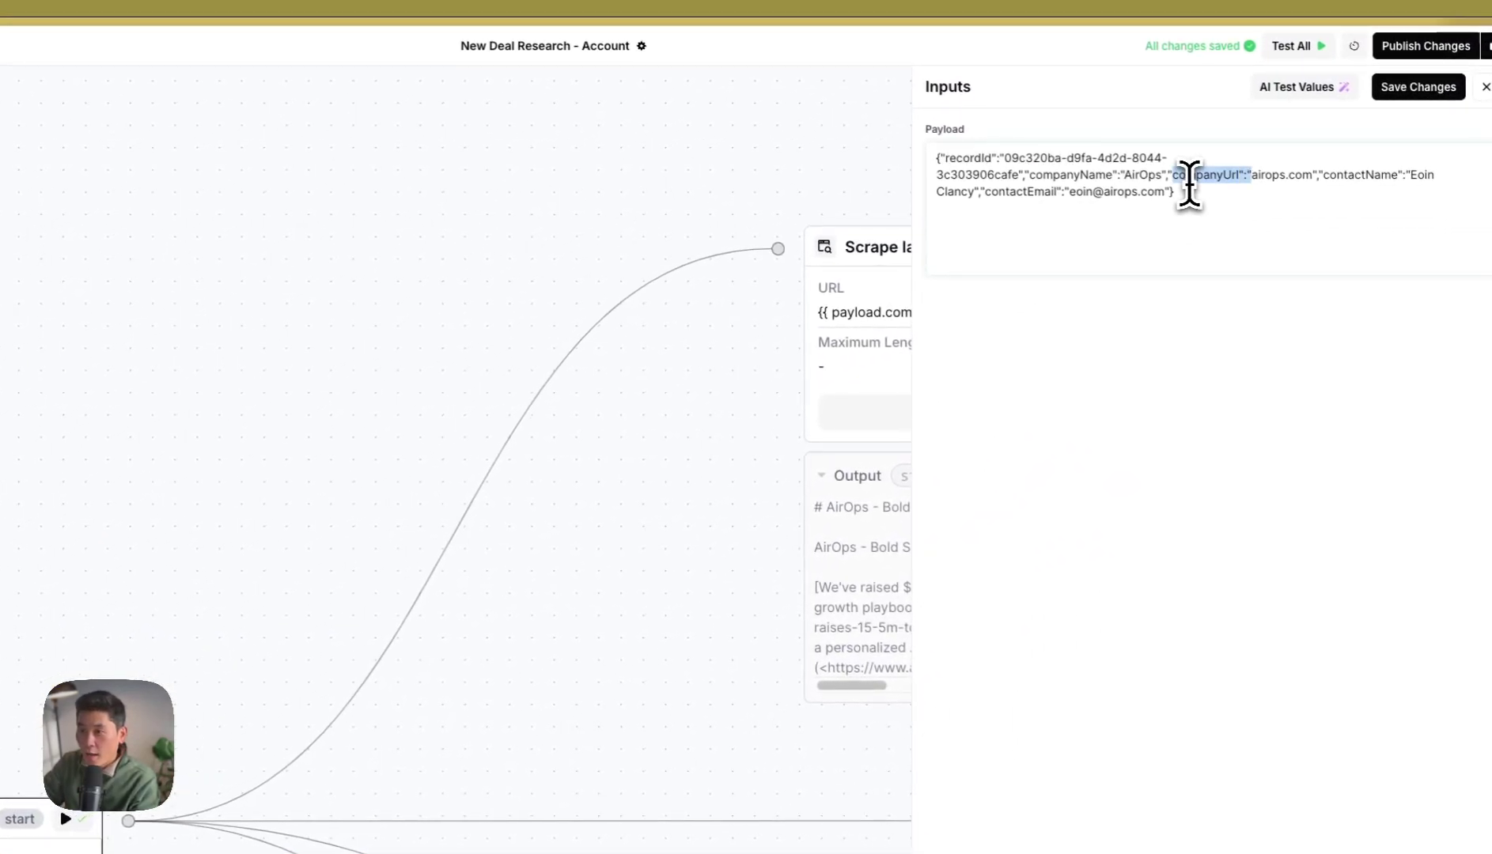
{"action": "left_click", "coordinate": [1237, 173]}
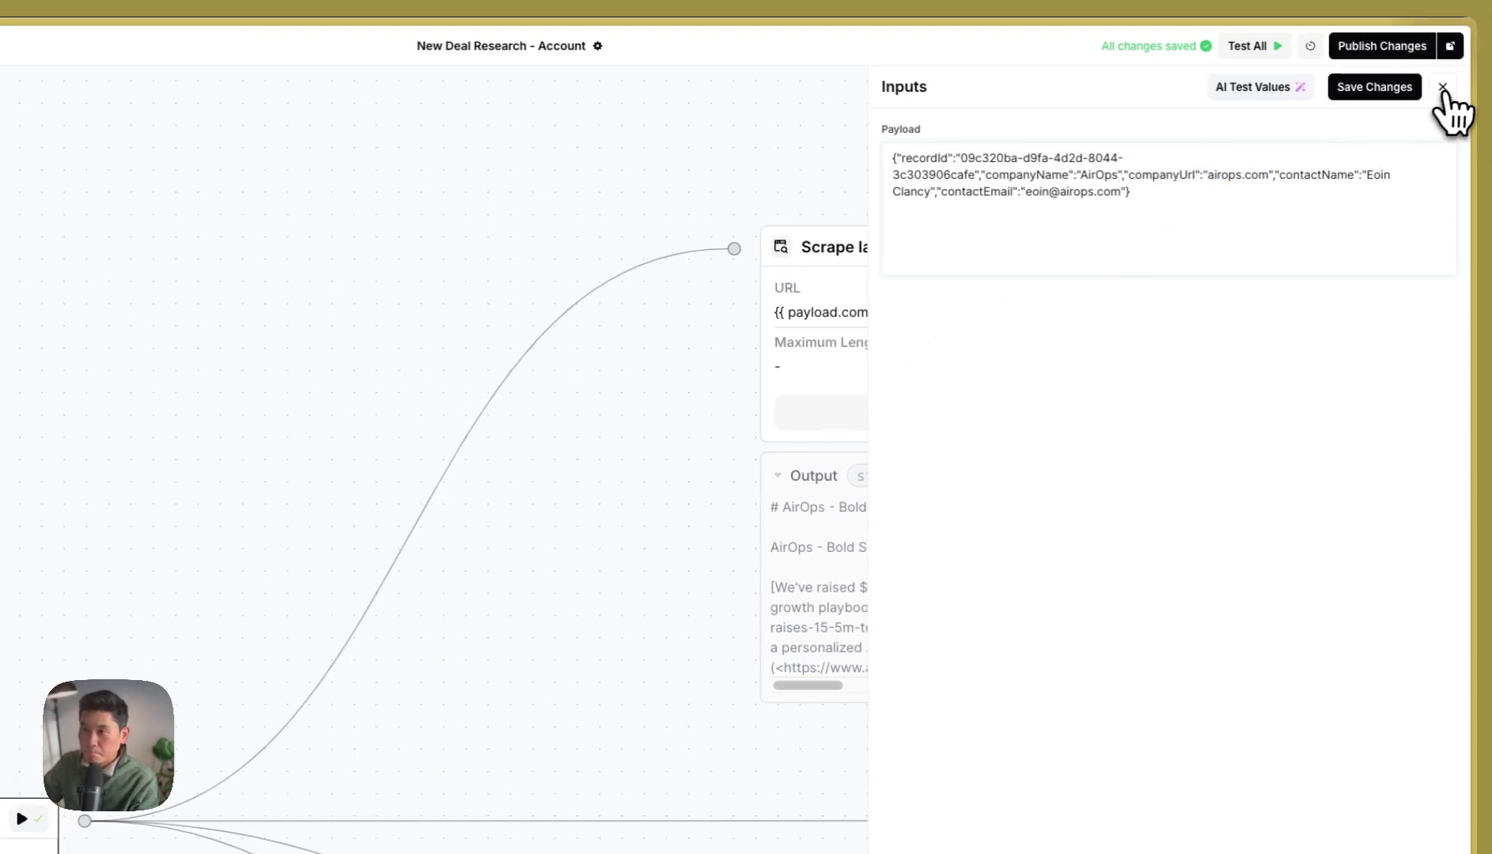
{"action": "left_click", "coordinate": [1442, 87]}
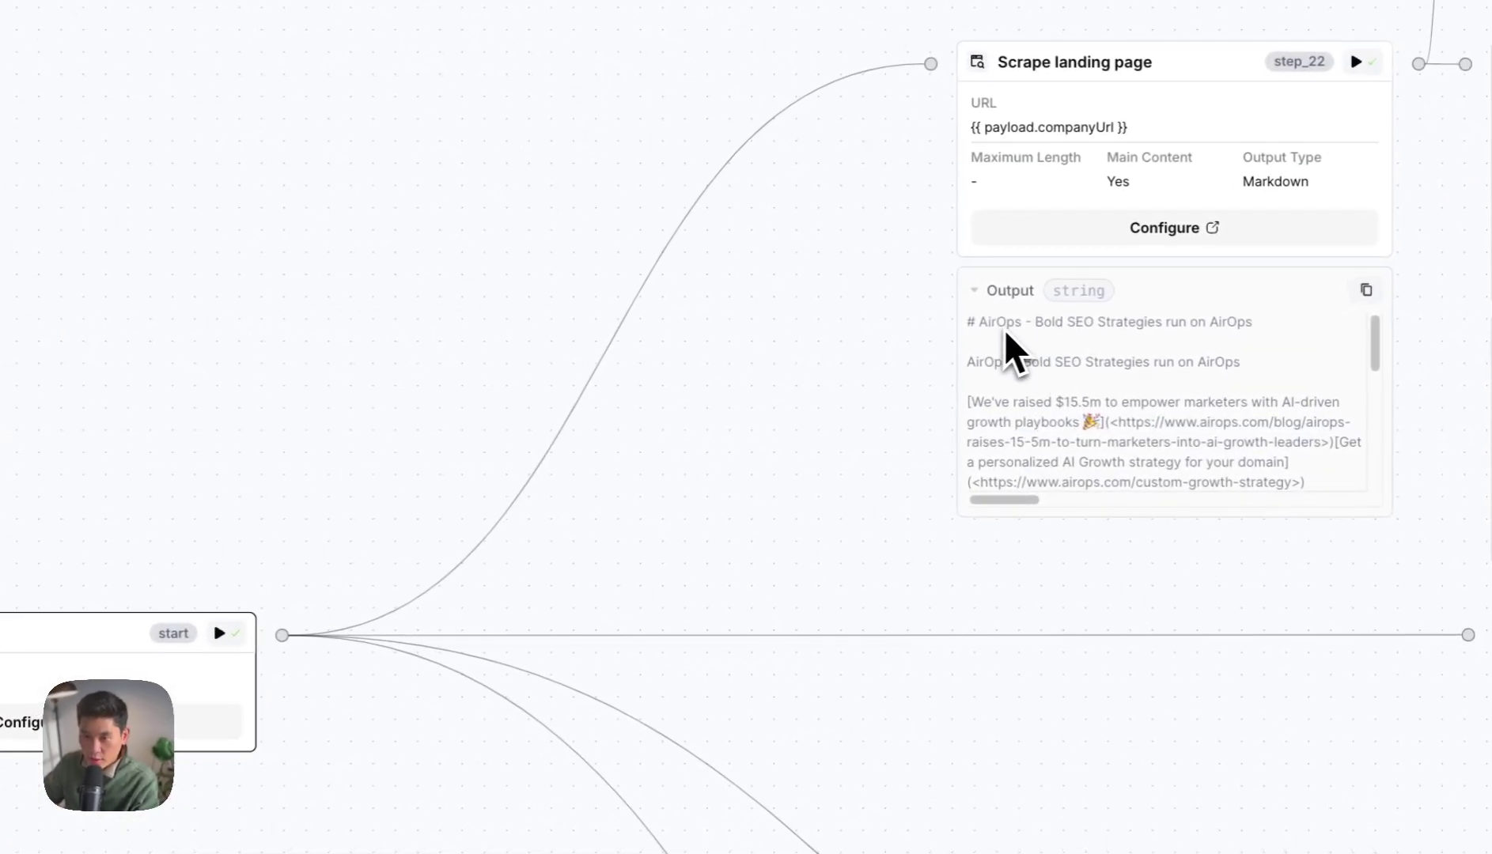
{"action": "scroll", "coordinate": [1112, 405], "scroll_direction": "down", "scroll_amount": 5}
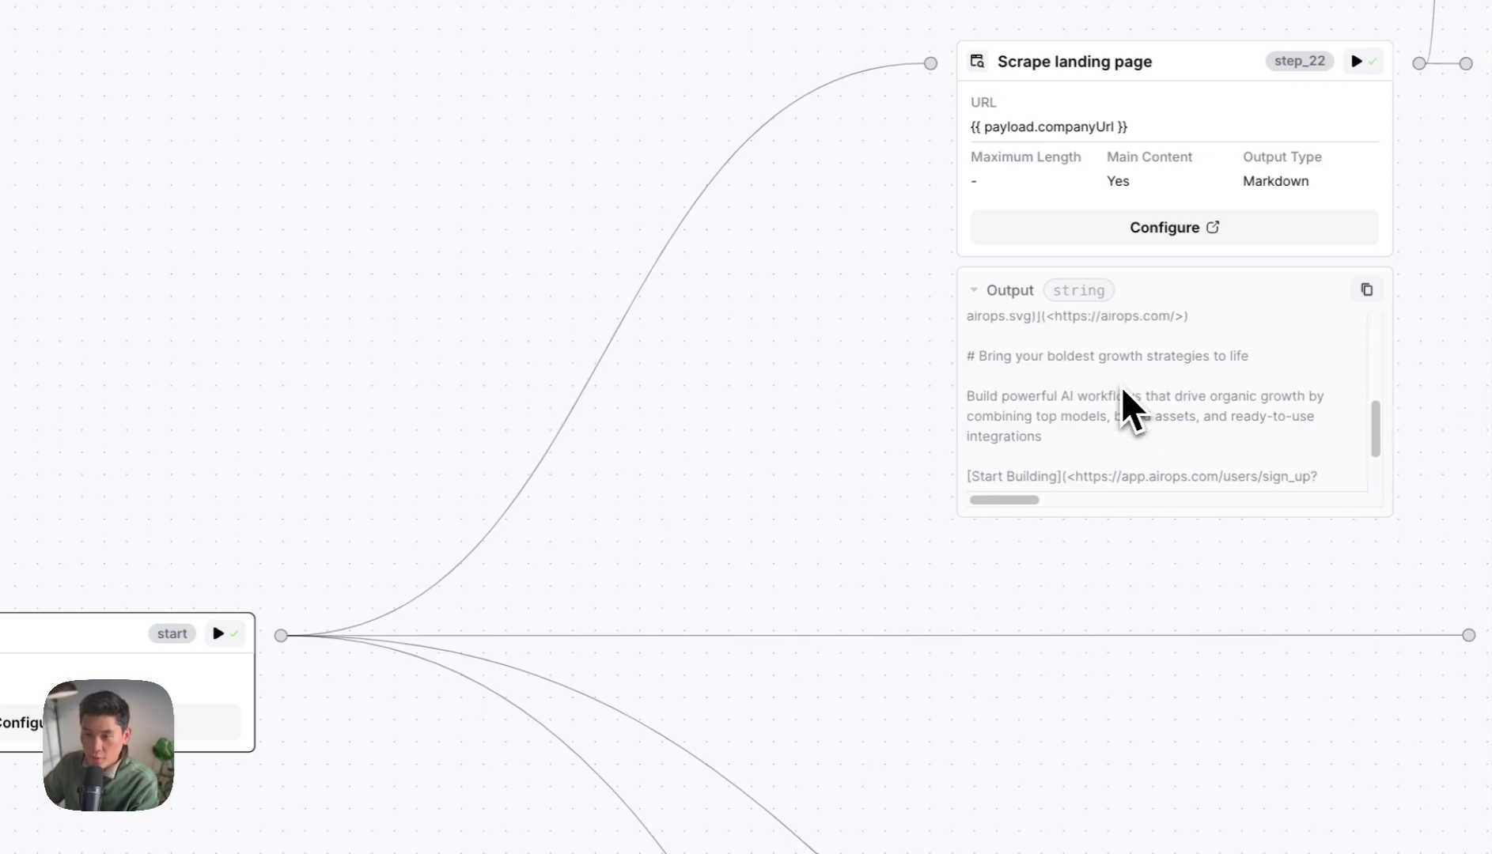
Examine the Search news step's prompt, covering its company variables, search strategy, evaluation criteria and JSON output structure, and close it.
{"action": "left_click_drag", "start_coordinate": [777, 381], "coordinate": [617, 488]}
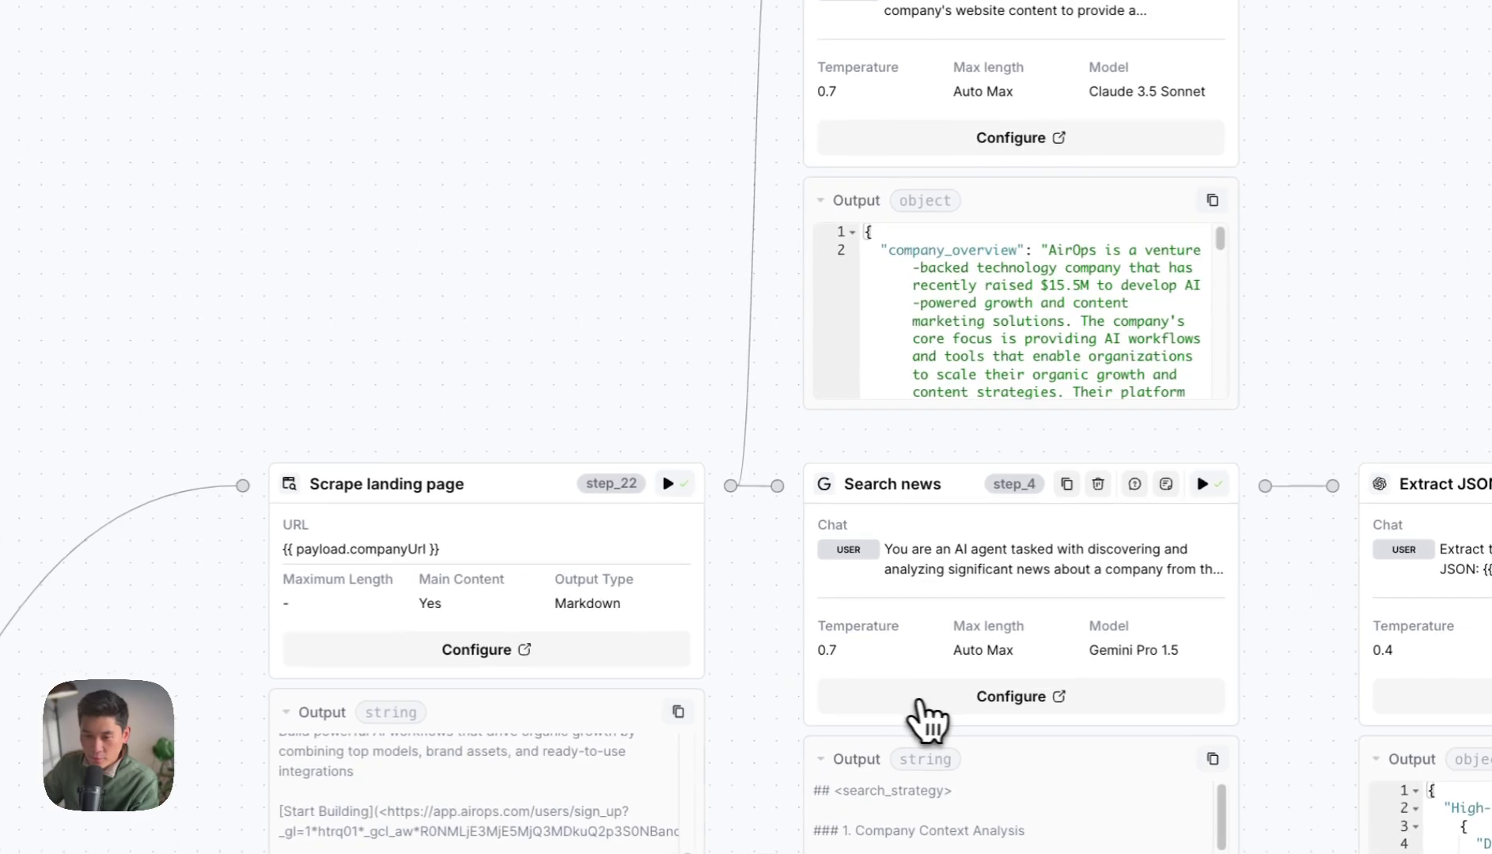
{"action": "left_click", "coordinate": [977, 653]}
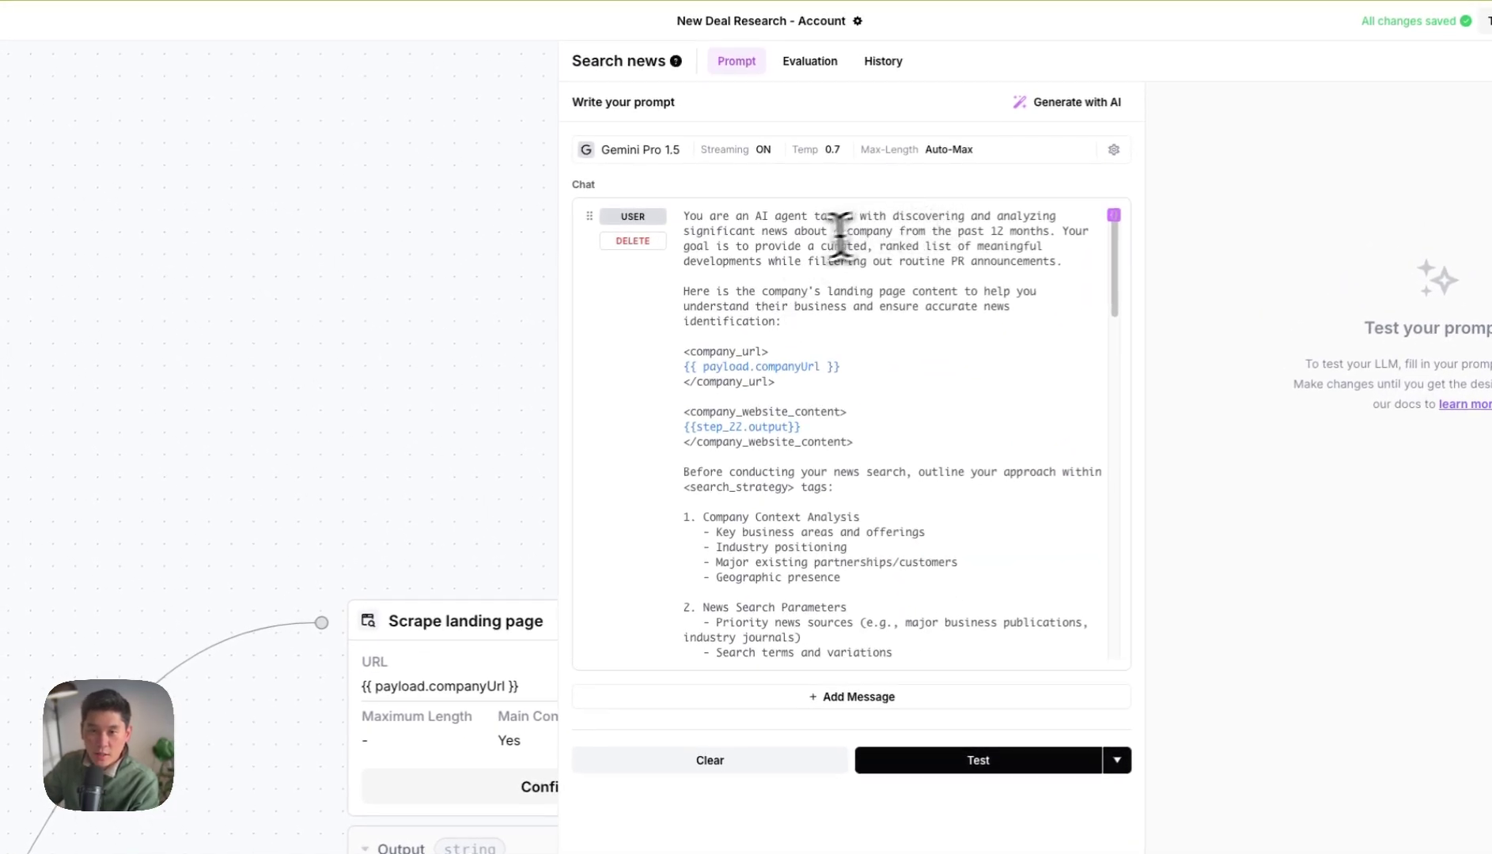
{"action": "left_click", "coordinate": [742, 351]}
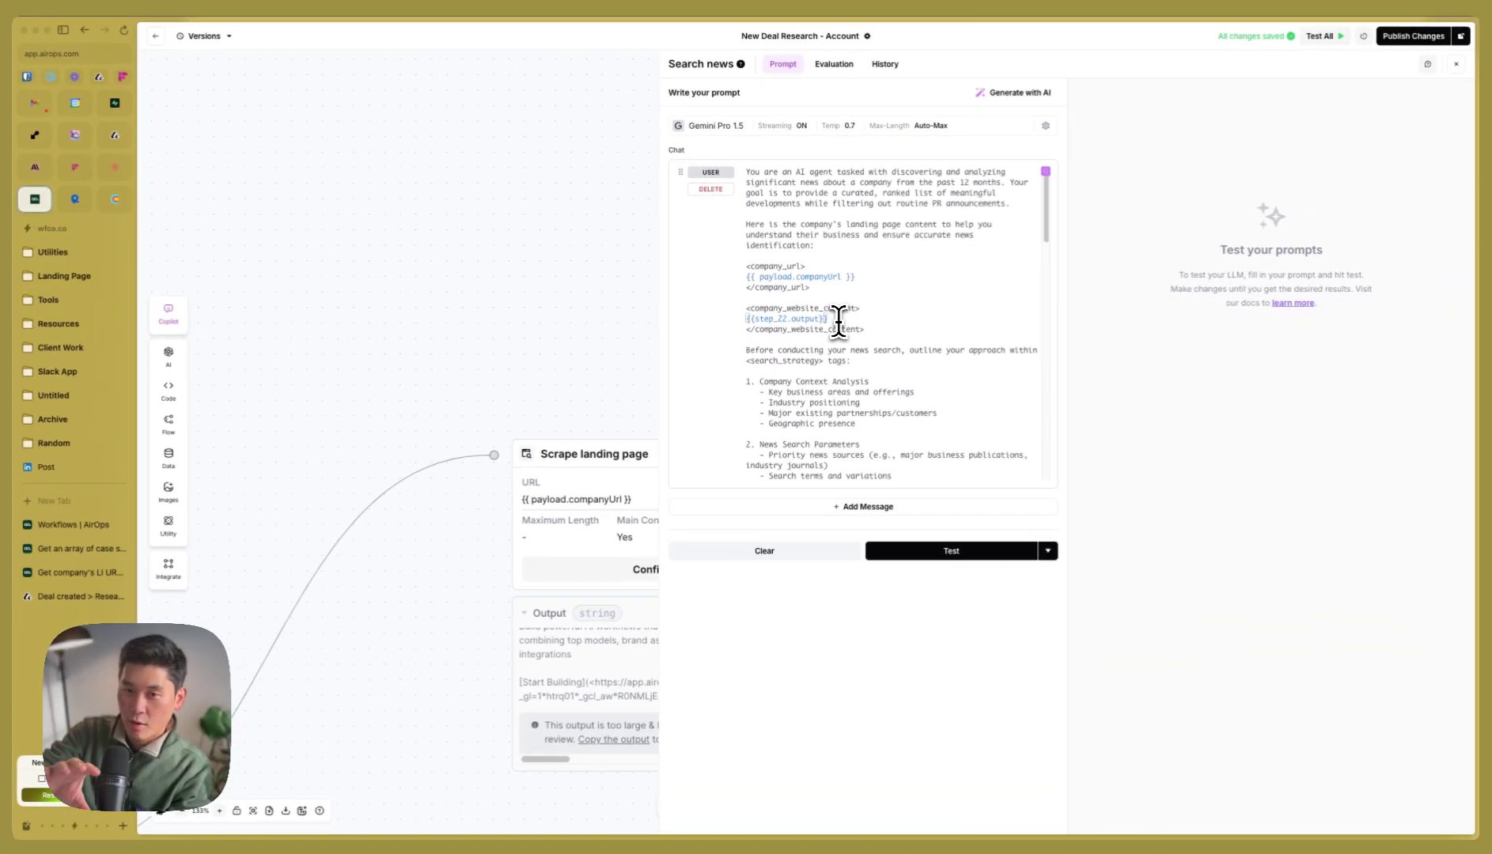
{"action": "scroll", "coordinate": [849, 346], "scroll_direction": "down", "scroll_amount": 3}
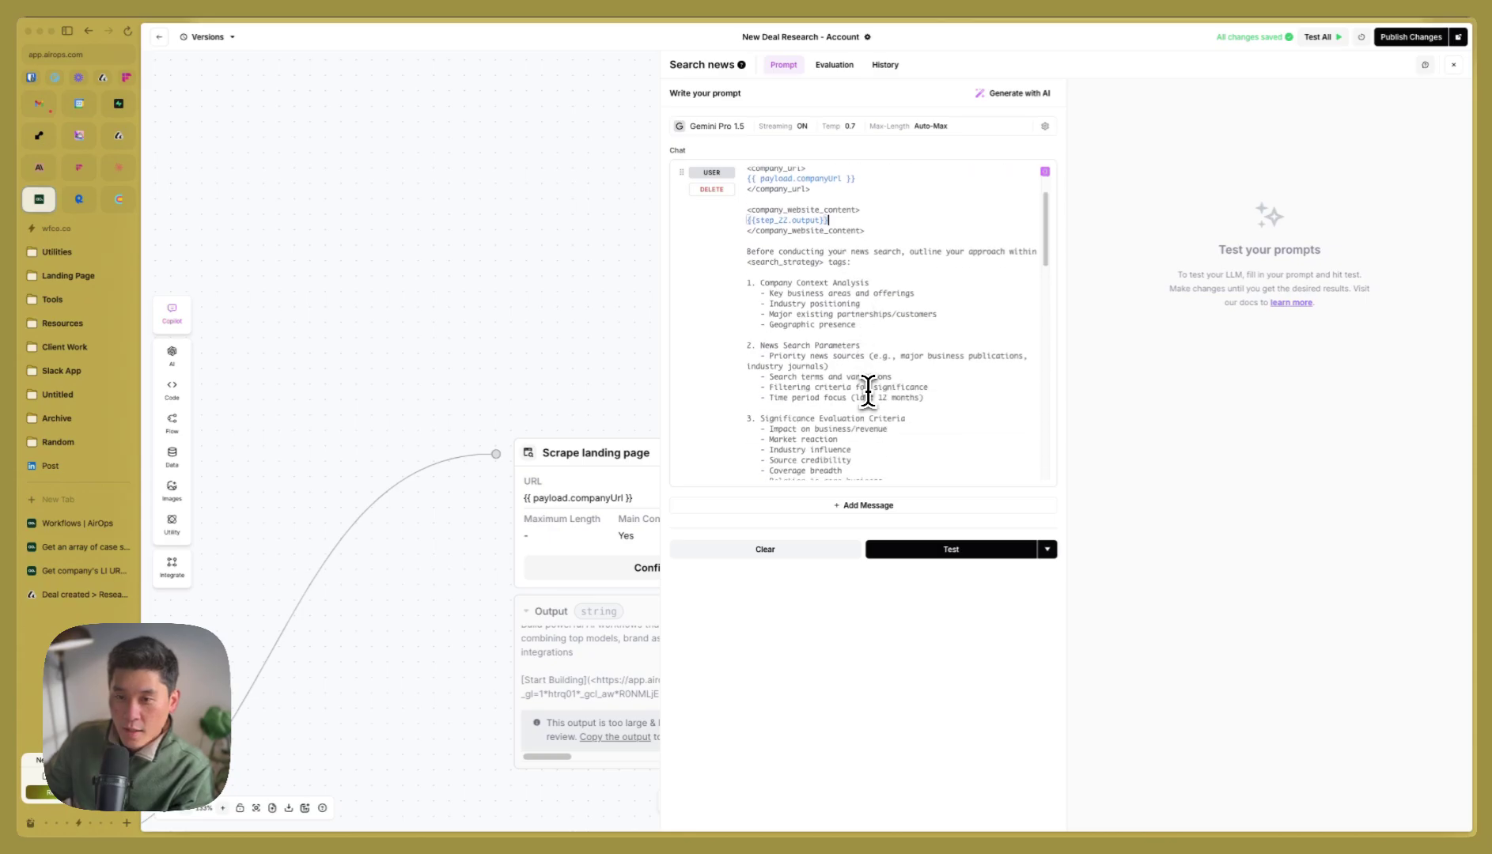
{"action": "scroll", "coordinate": [853, 289], "scroll_direction": "up", "scroll_amount": 1}
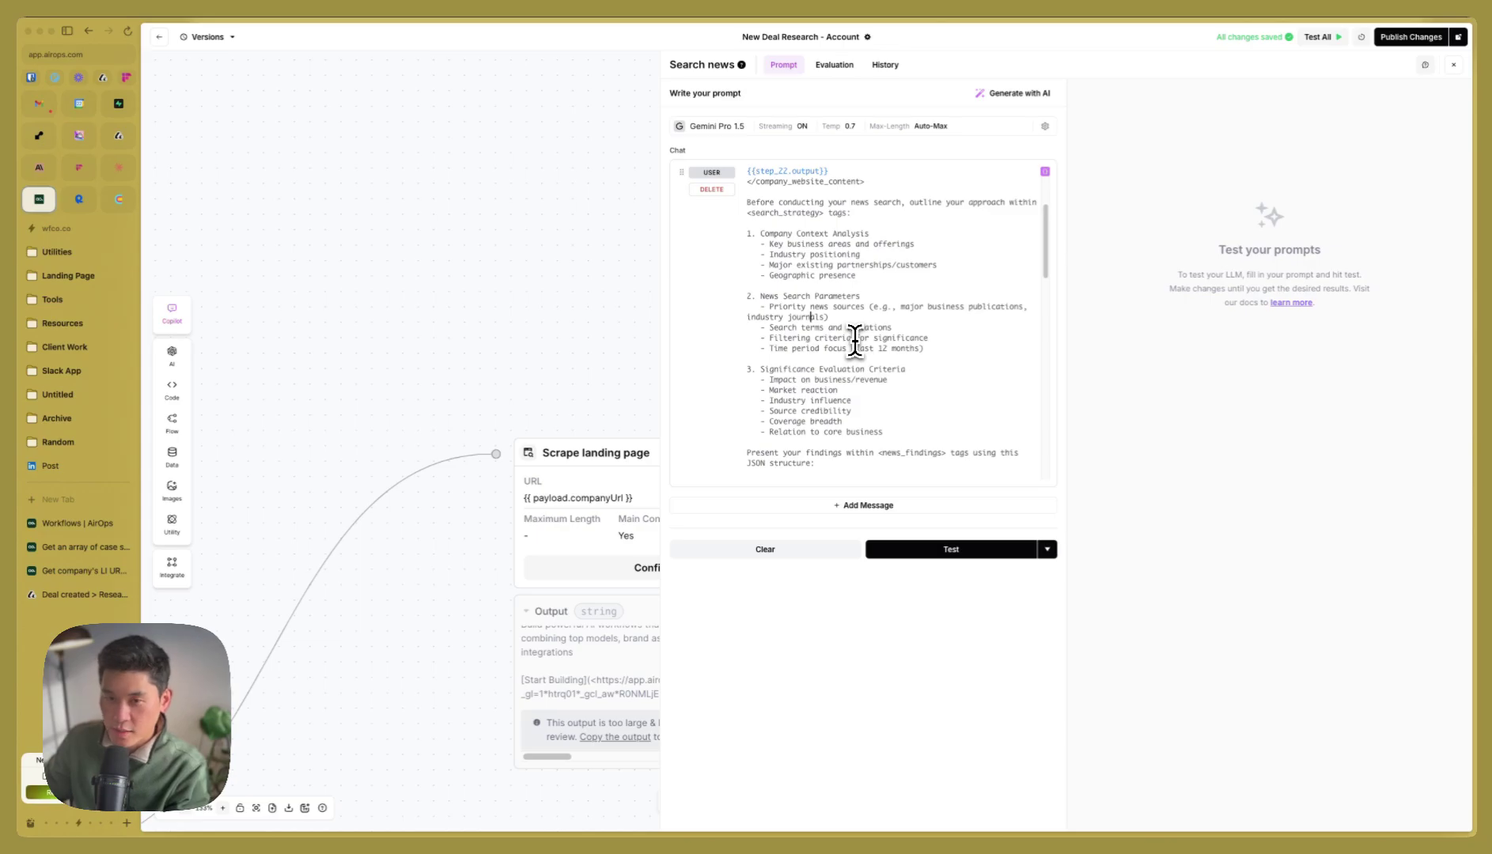
{"action": "scroll", "coordinate": [839, 384], "scroll_direction": "down", "scroll_amount": 1}
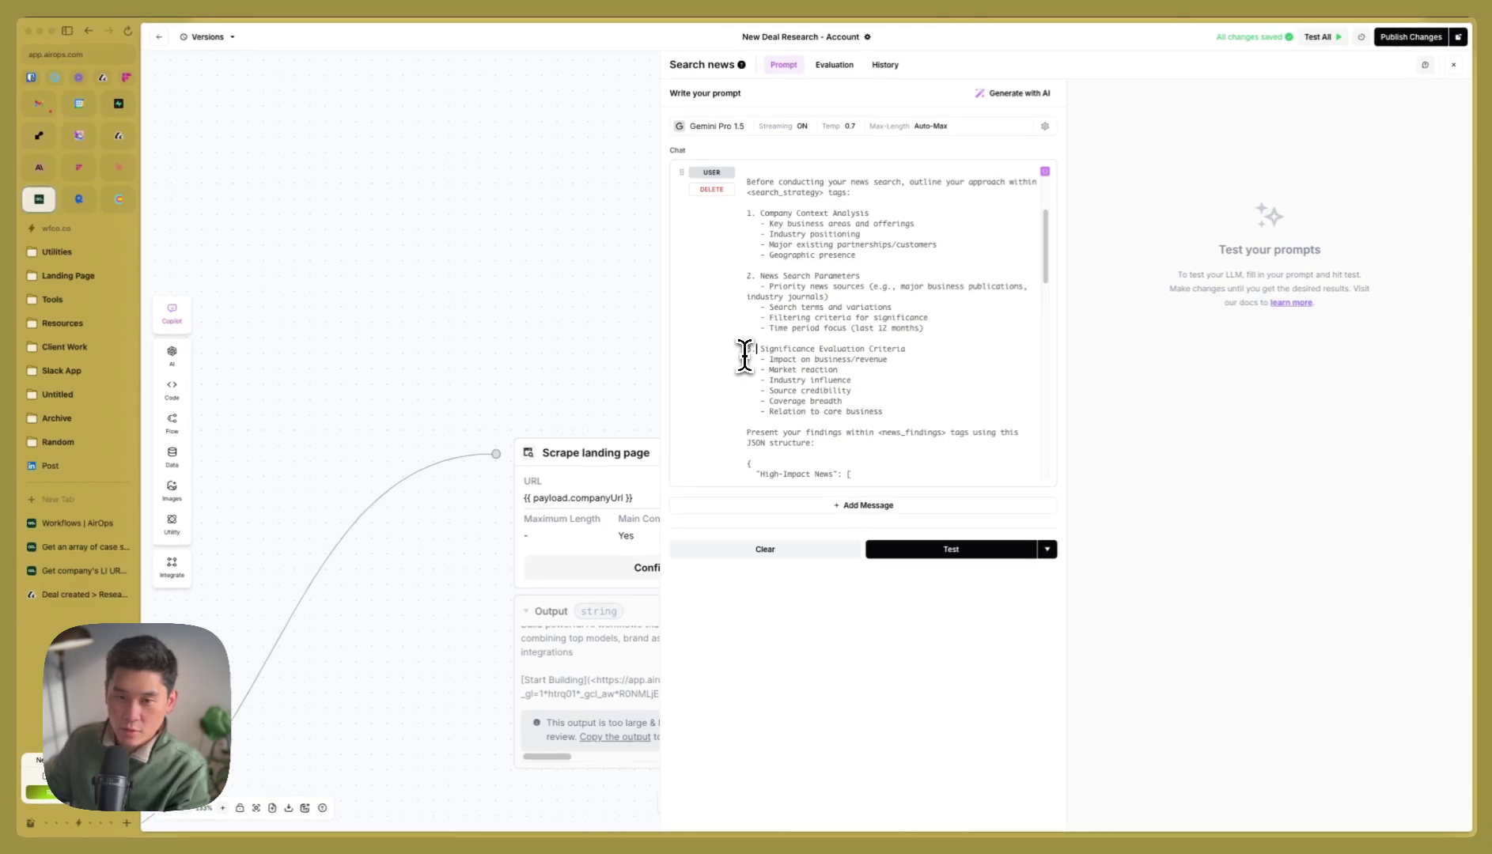
{"action": "scroll", "coordinate": [744, 353], "scroll_direction": "down", "scroll_amount": 3}
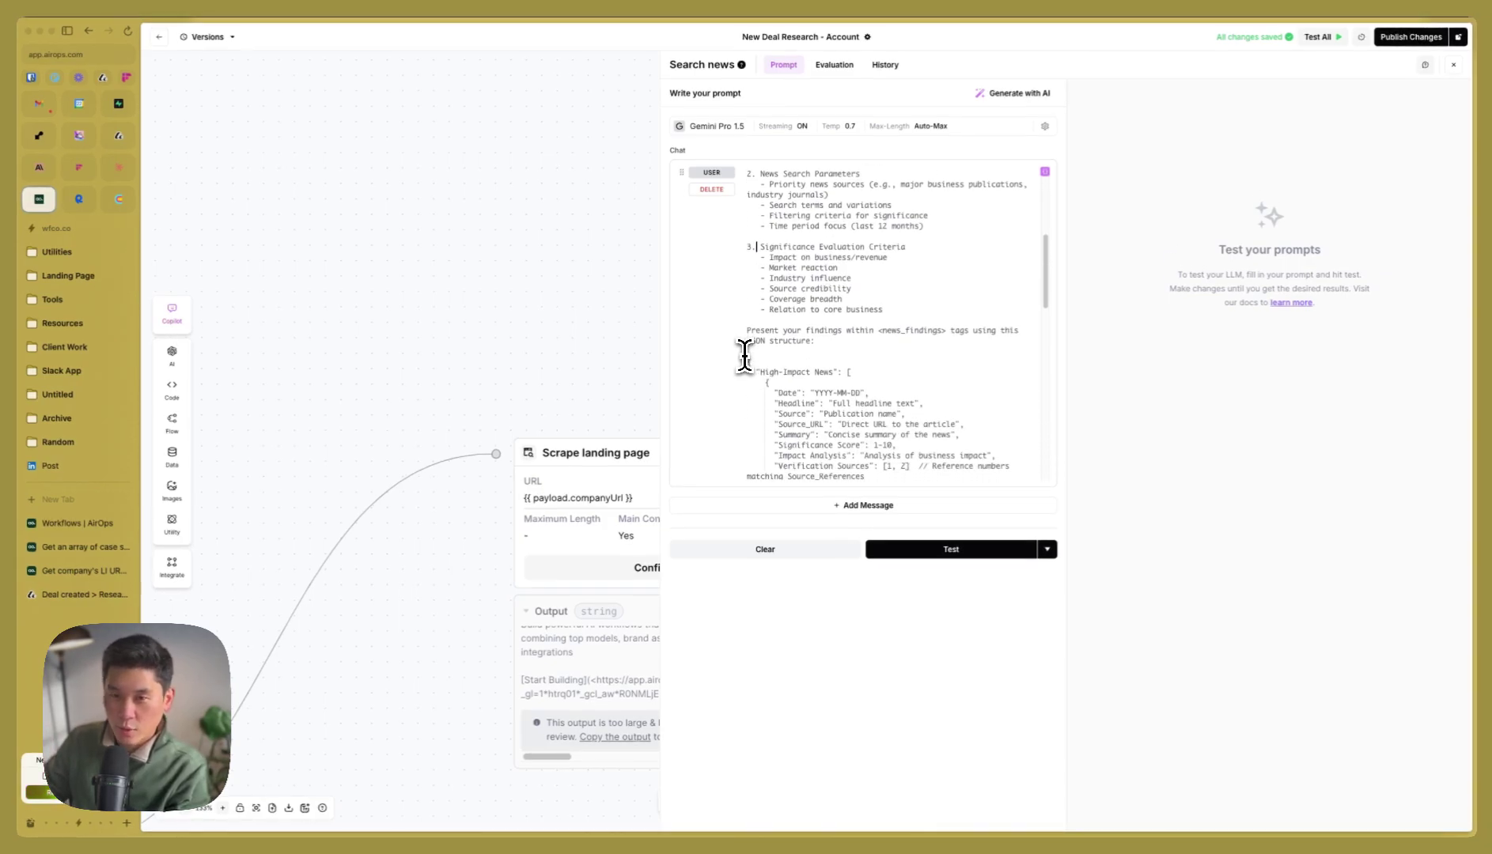
{"action": "scroll", "coordinate": [784, 342], "scroll_direction": "down", "scroll_amount": 2}
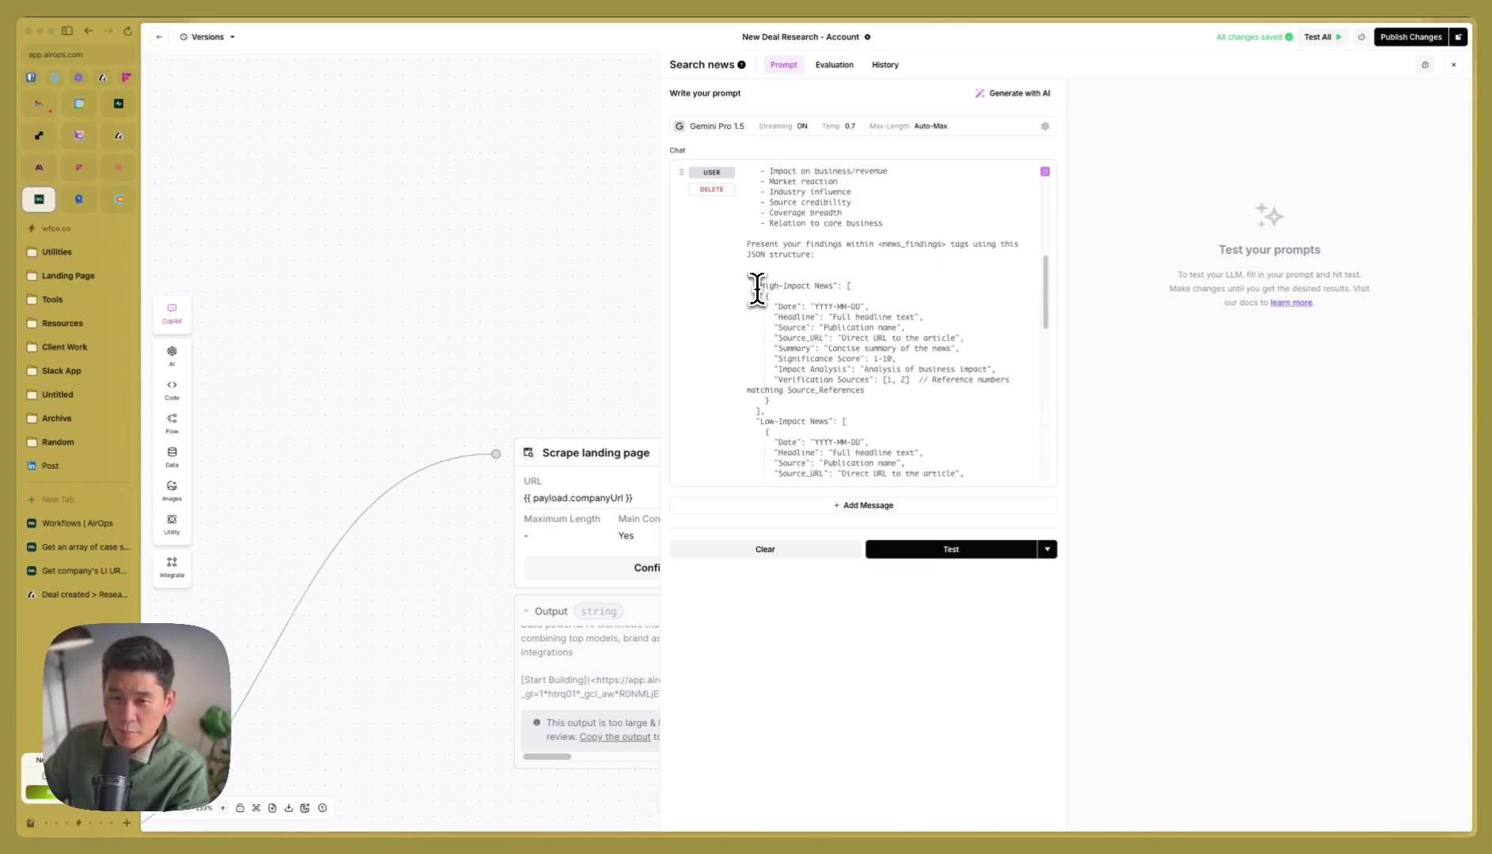
{"action": "scroll", "coordinate": [769, 420], "scroll_direction": "down", "scroll_amount": 4}
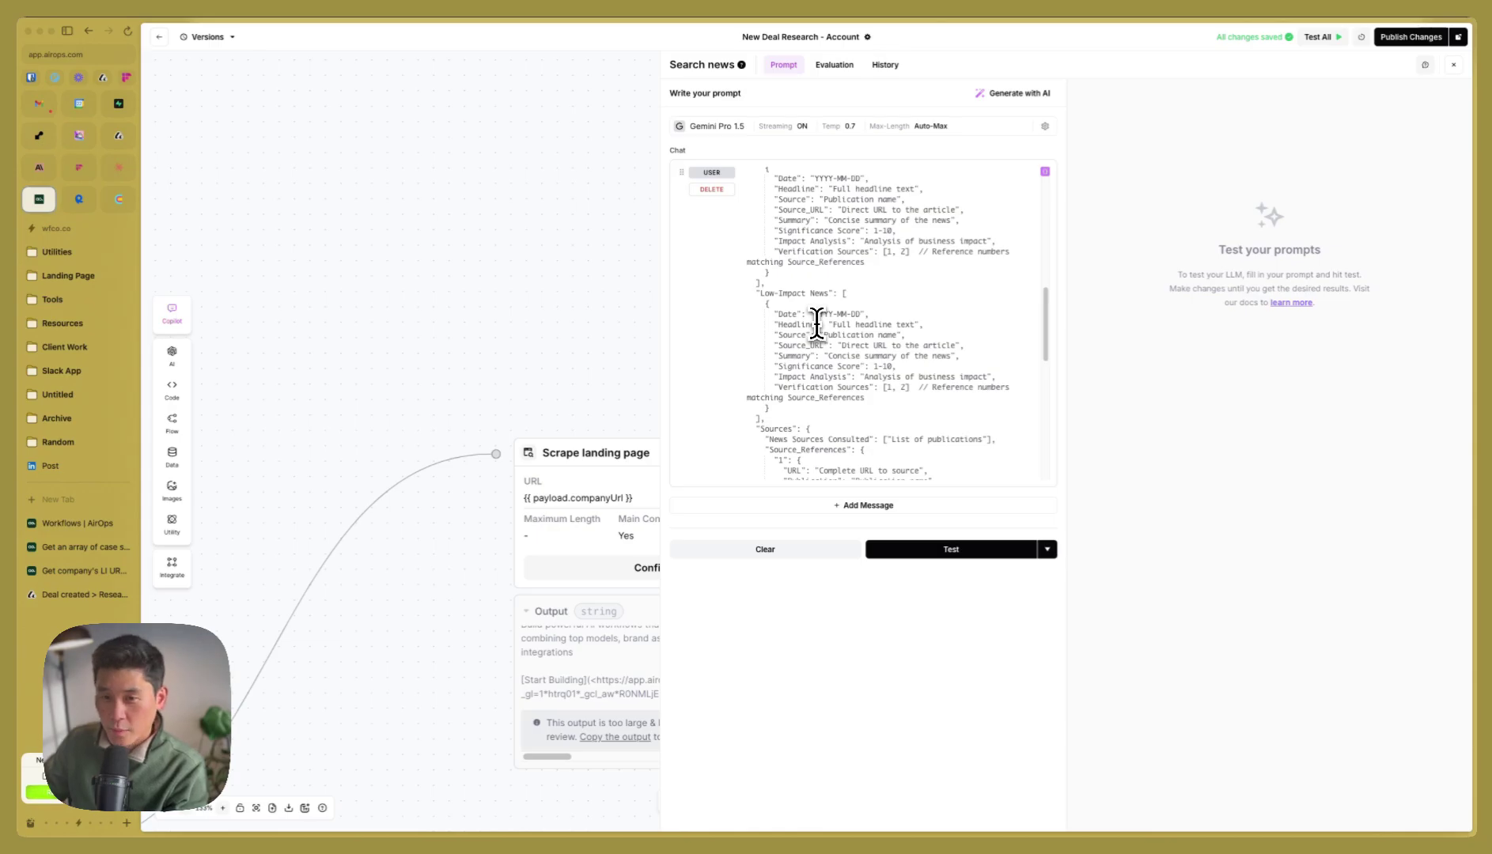
{"action": "left_click", "coordinate": [1455, 66]}
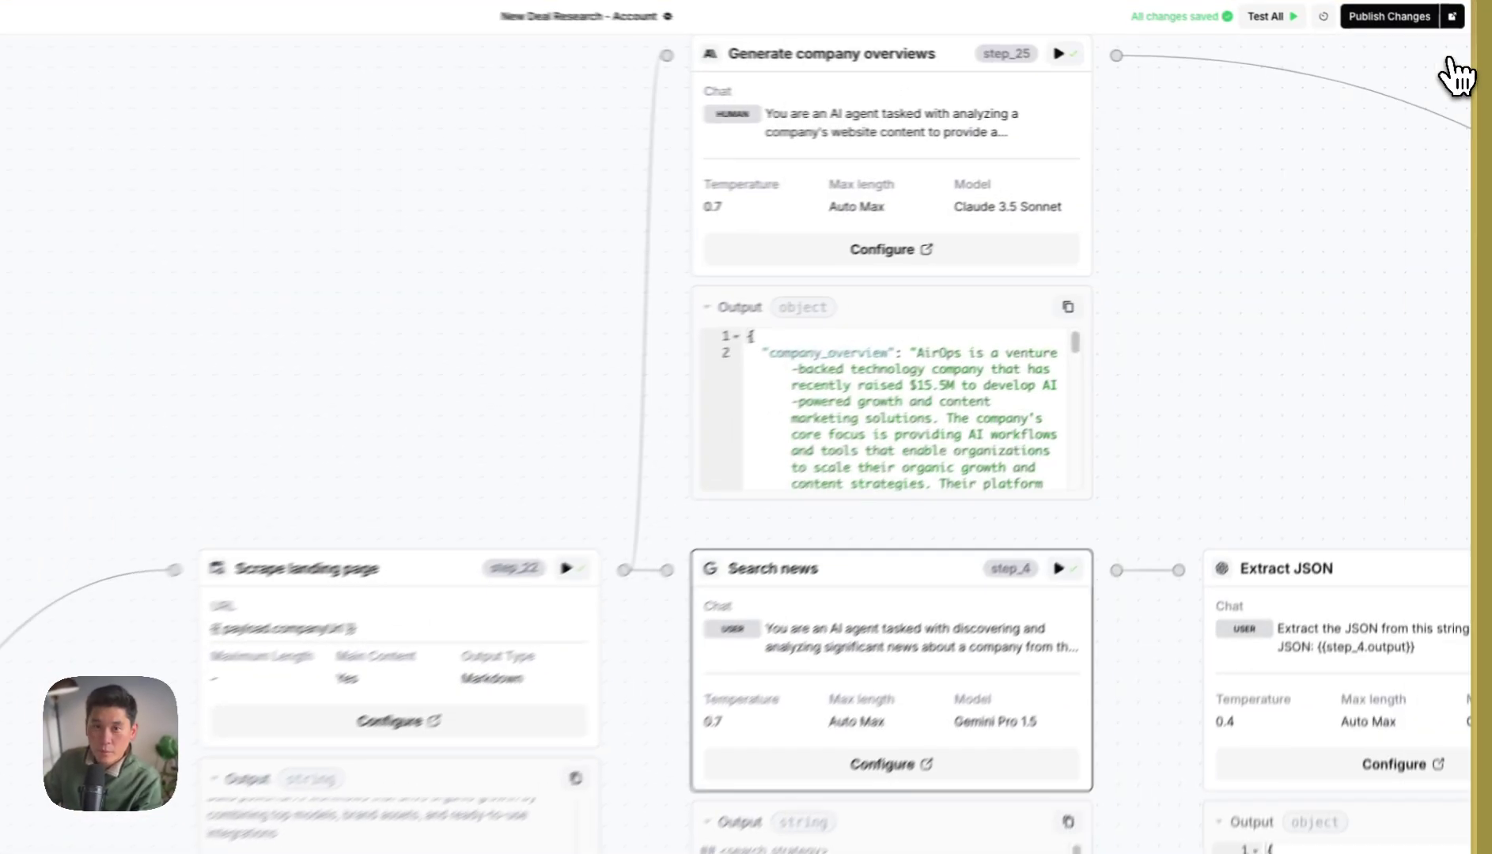
View the Search news and Extract JSON steps and compare them with the Recent News section of the AirOps account page in Notion.
{"action": "left_click_drag", "start_coordinate": [1198, 275], "coordinate": [1026, 206]}
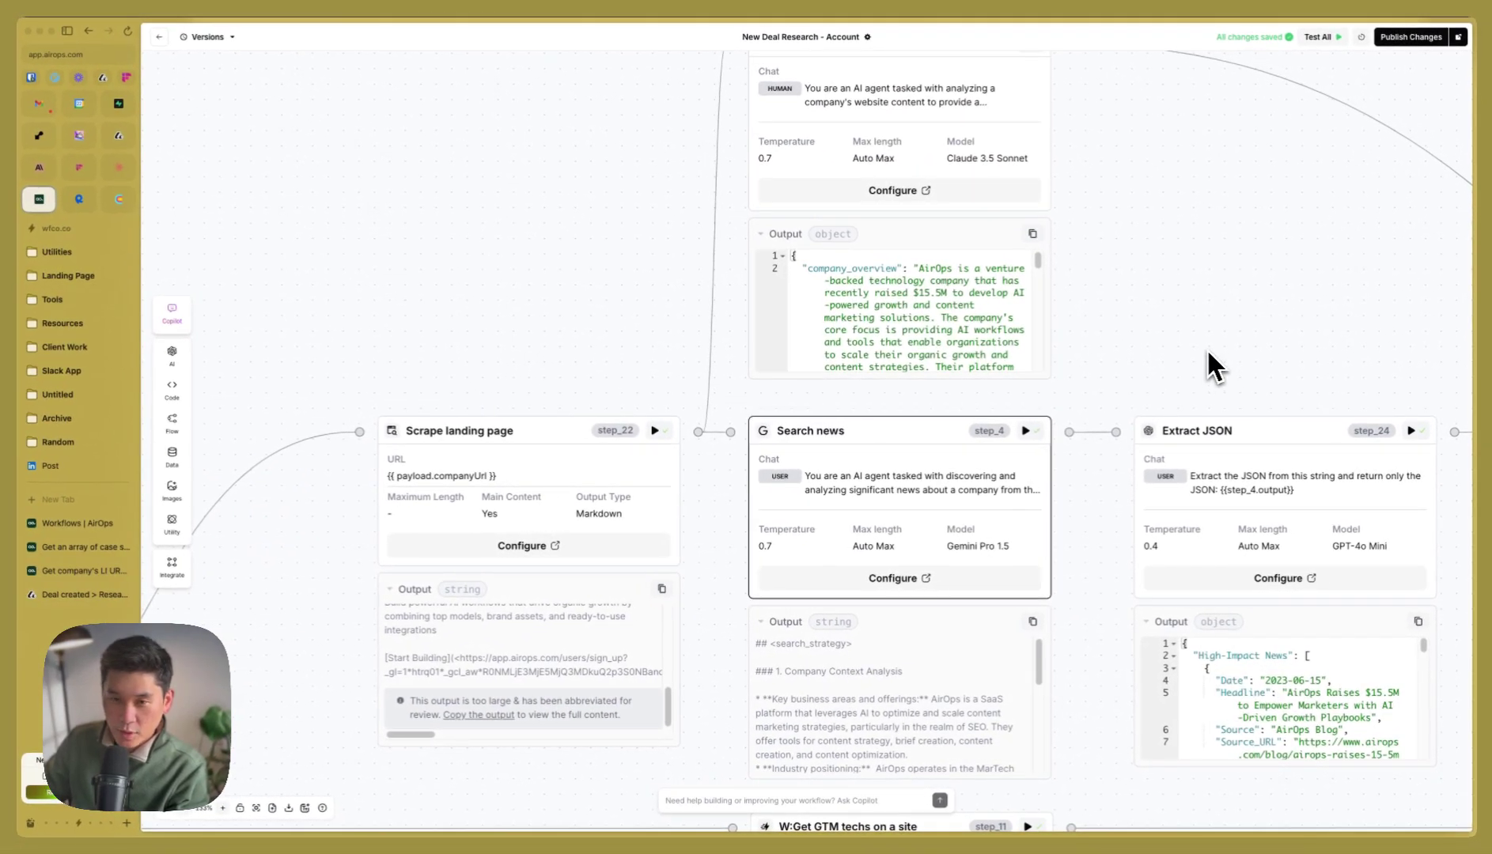
{"action": "key", "text": "super+Tab"}
{"action": "scroll", "coordinate": [793, 441], "scroll_direction": "down", "scroll_amount": 10}
{"action": "scroll", "coordinate": [793, 440], "scroll_direction": "down", "scroll_amount": 15}
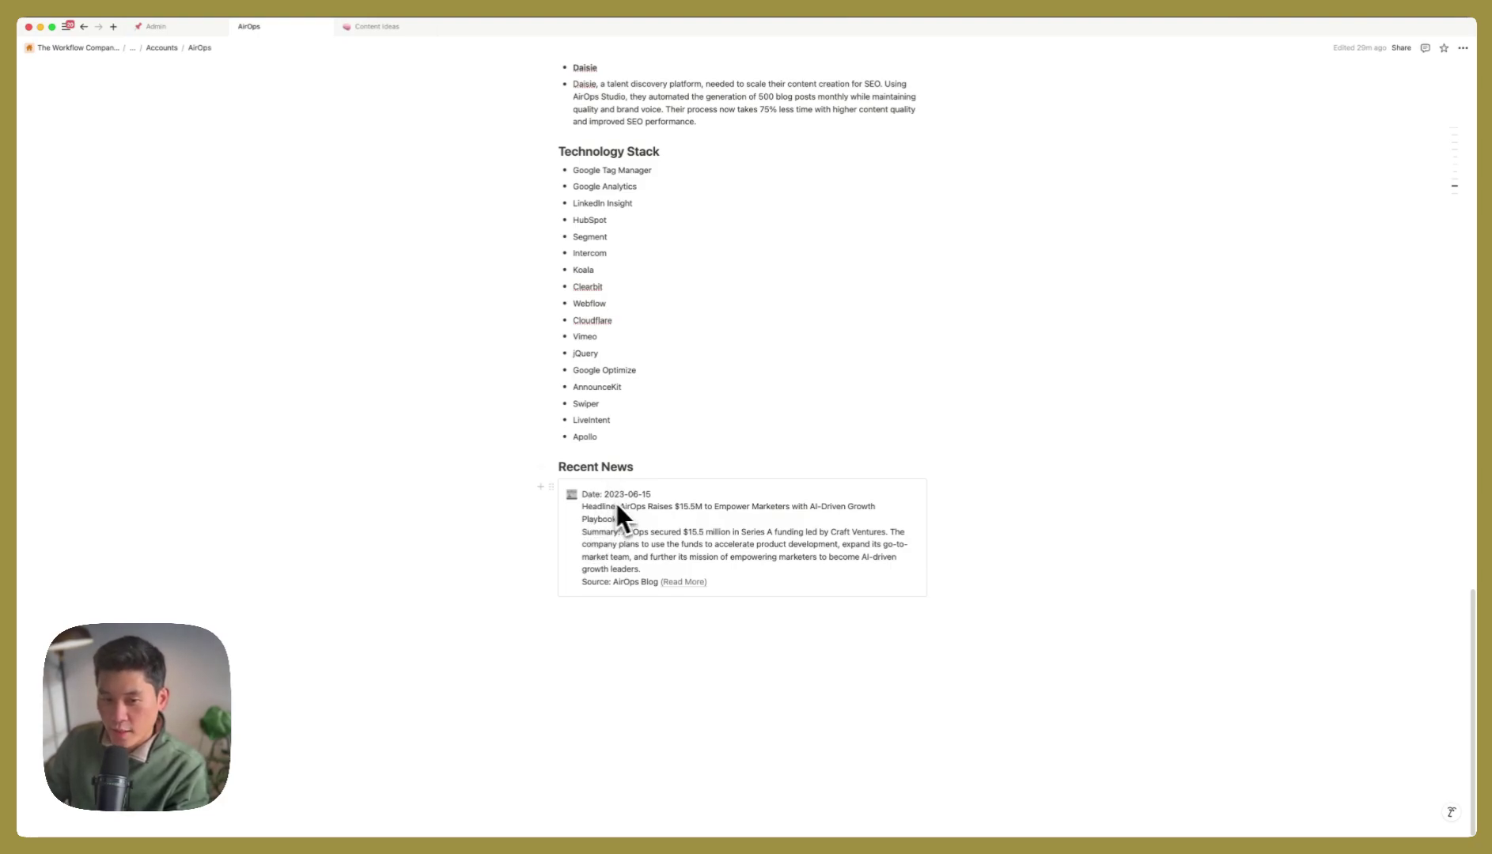
{"action": "key", "text": "super+Tab"}
{"action": "key", "text": "super+Tab"}
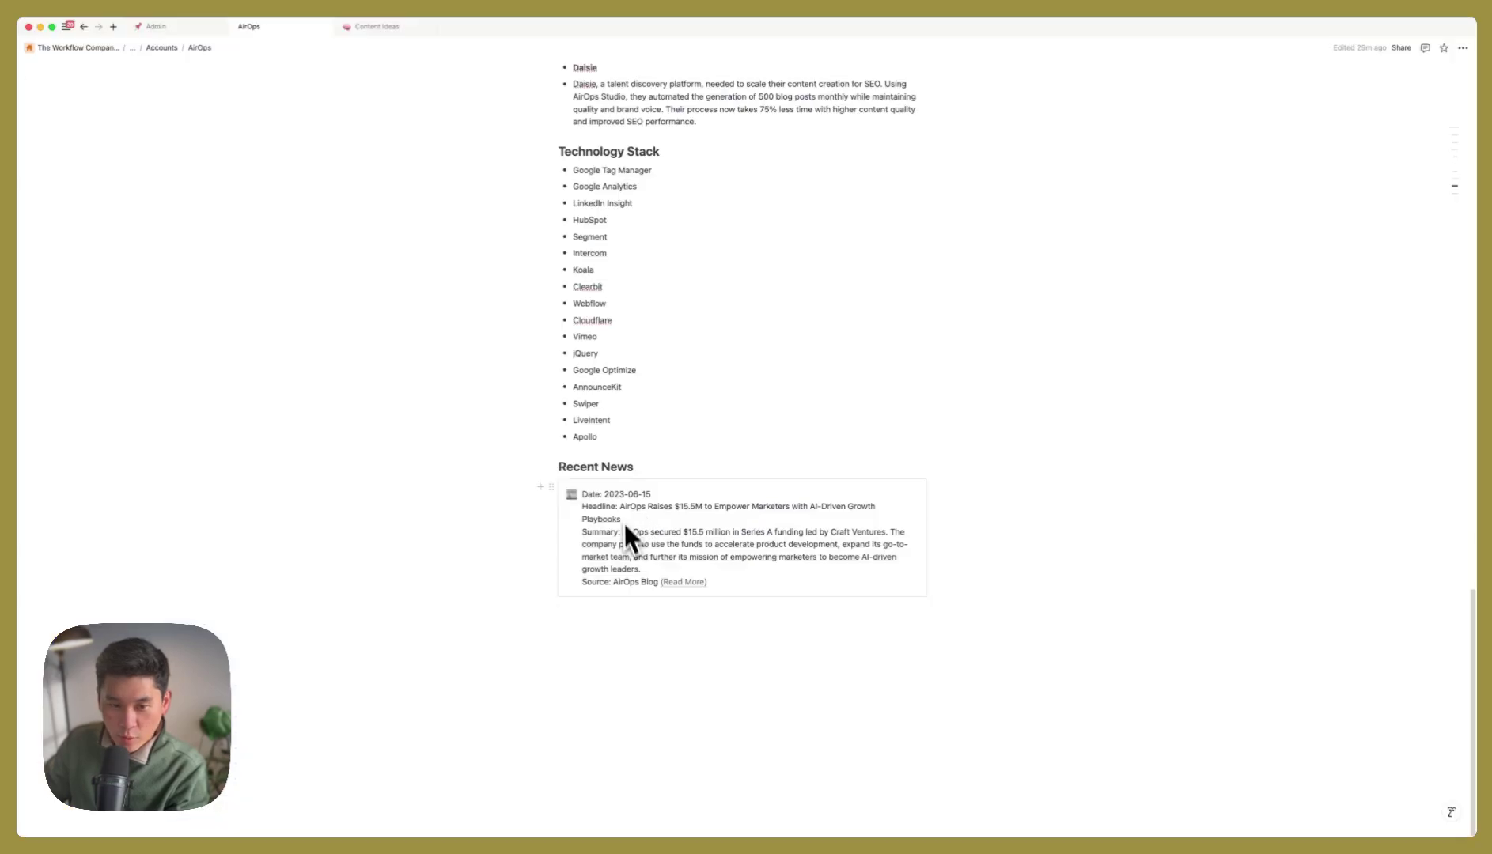
Compare the Generate company overviews step in the workflow with the Company Overview and GTM Overview sections of the Notion page.
{"action": "key", "text": "super+Tab"}
{"action": "scroll", "coordinate": [1142, 300], "scroll_direction": "up", "scroll_amount": 2}
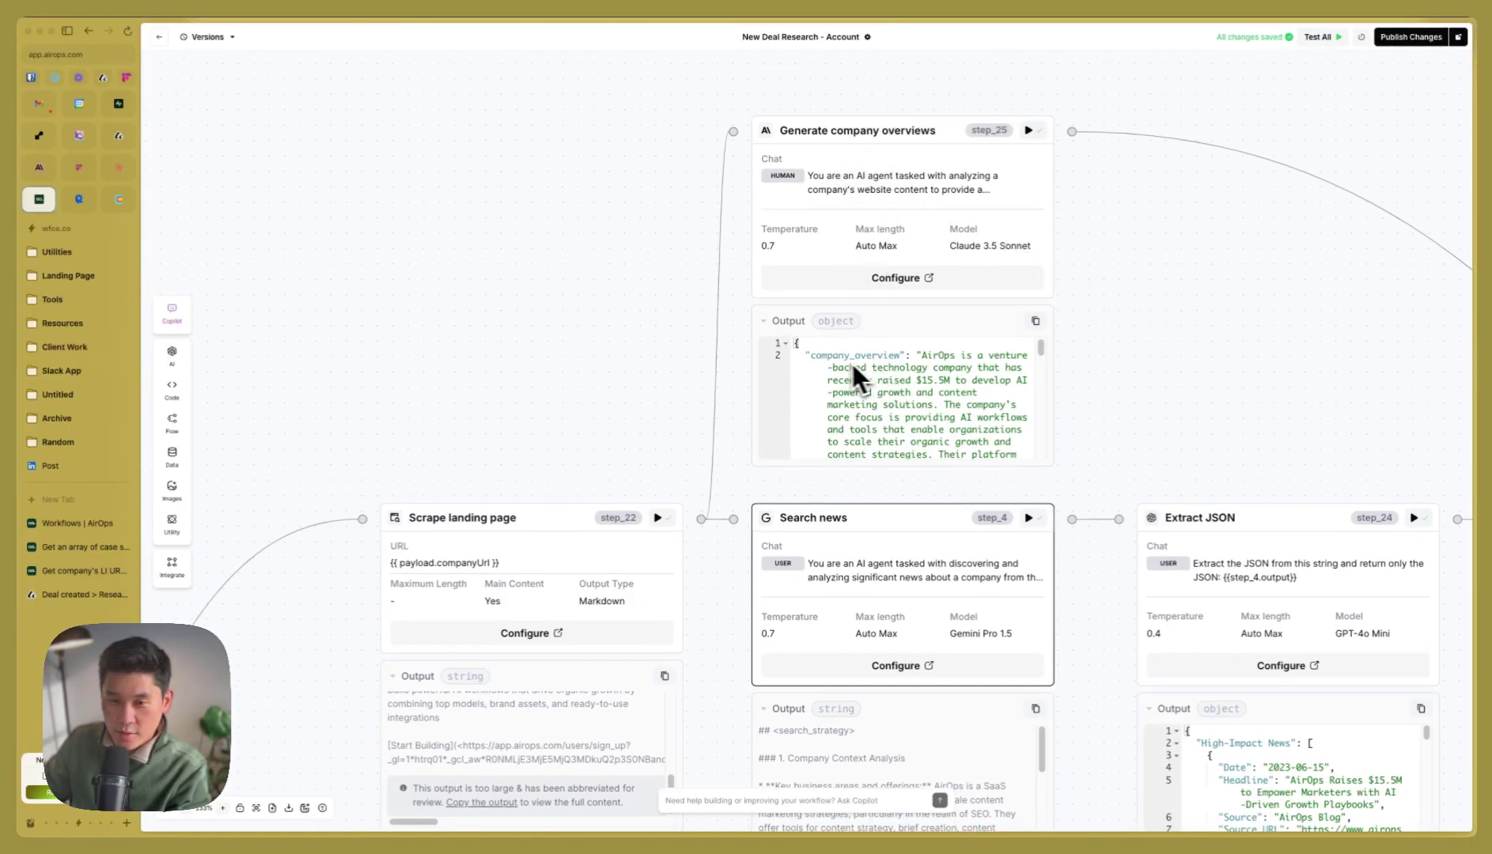
{"action": "key", "text": "super+Tab"}
{"action": "scroll", "coordinate": [791, 356], "scroll_direction": "up", "scroll_amount": 15}
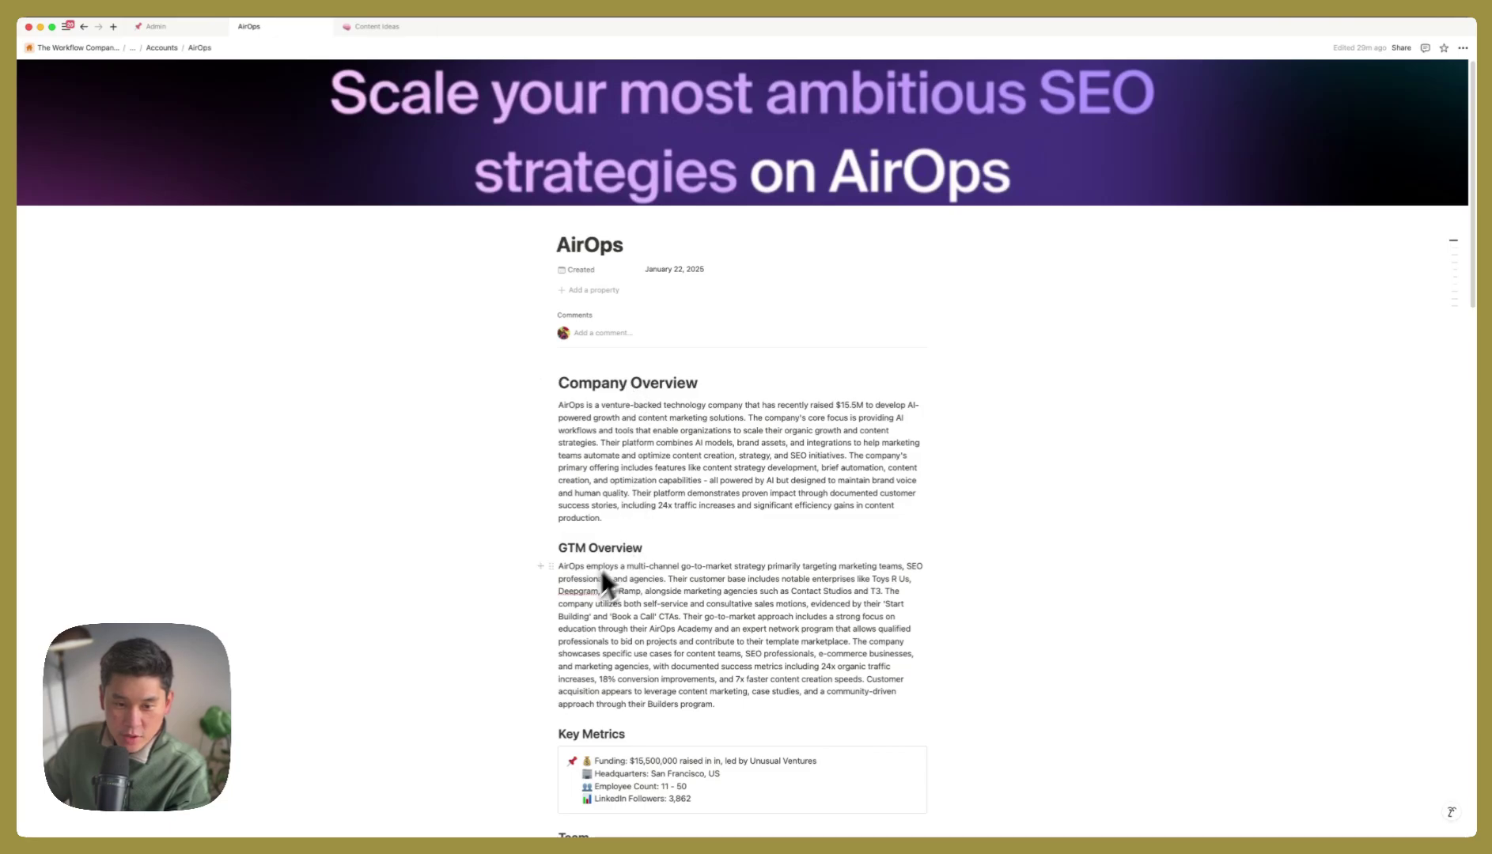
Read the output of the Get GTM techs on a site step and compare it with the Technology Stack section in Notion.
{"action": "key", "text": "super+Tab"}
{"action": "scroll", "coordinate": [849, 394], "scroll_direction": "down", "scroll_amount": 5}
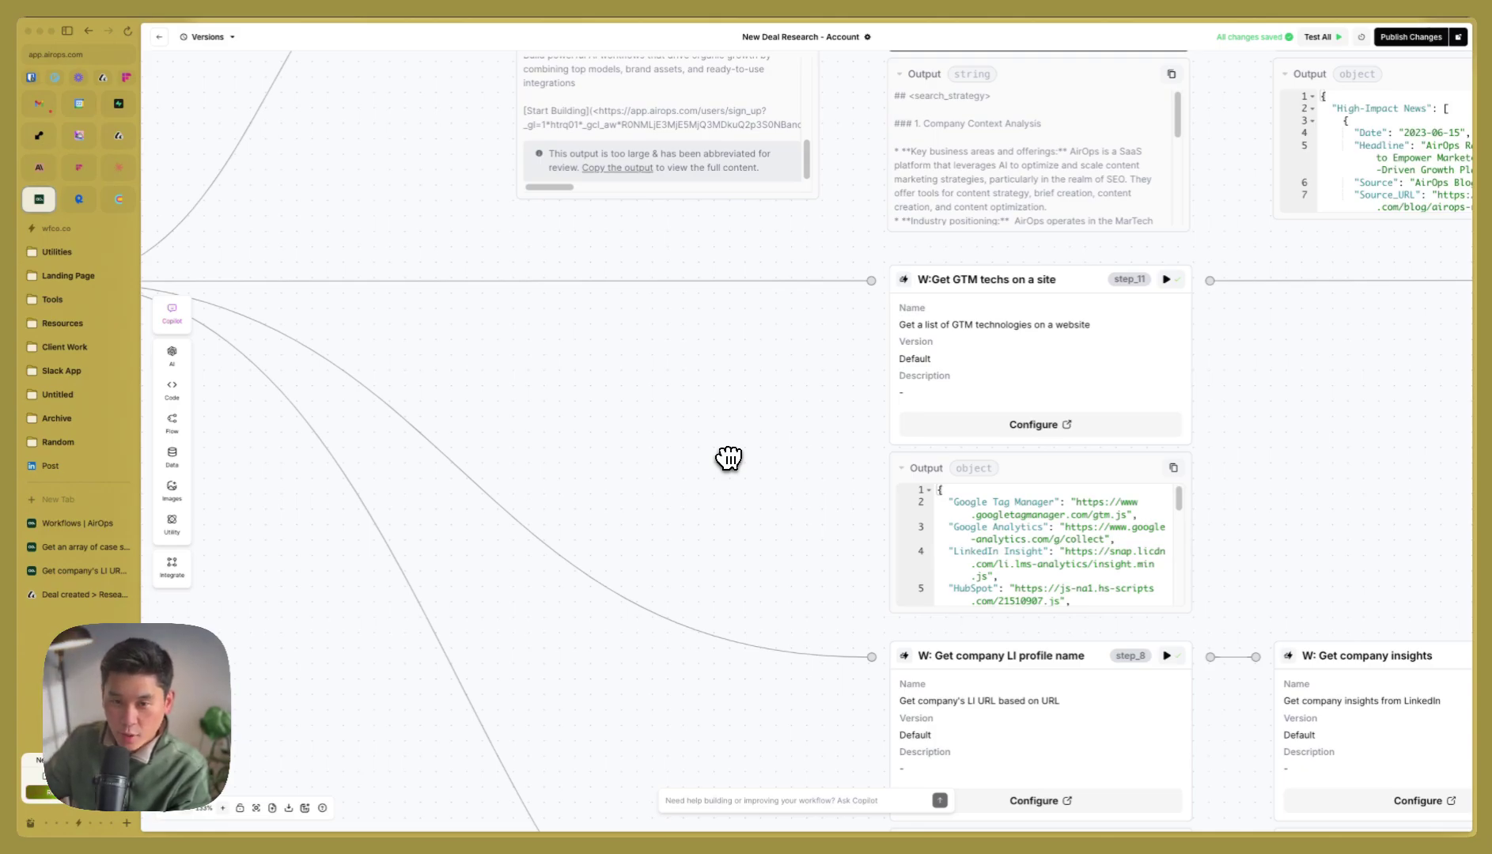
{"action": "left_click", "coordinate": [1006, 514]}
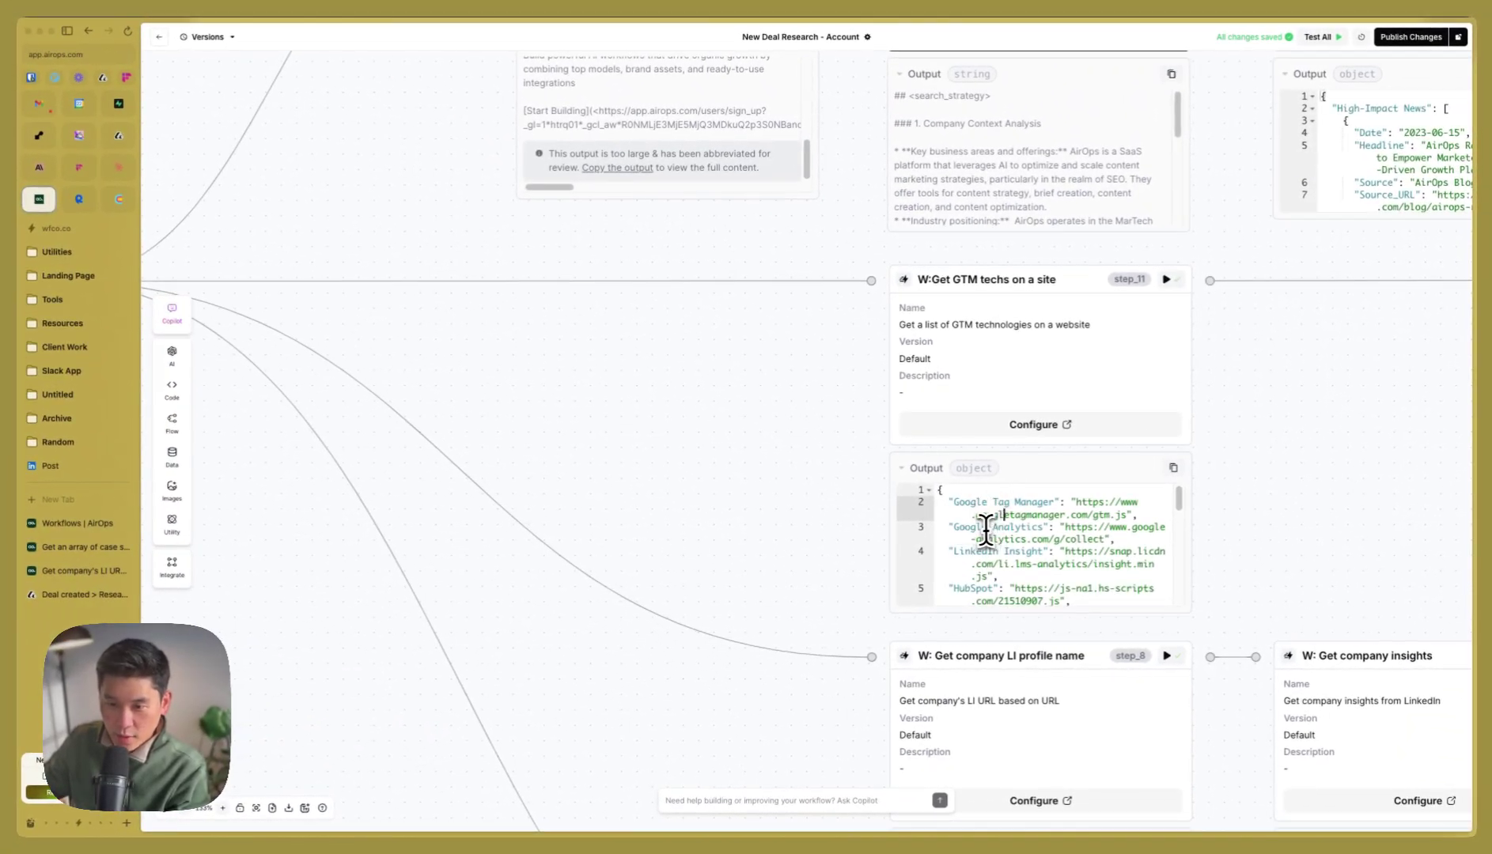
{"action": "scroll", "coordinate": [966, 563], "scroll_direction": "down", "scroll_amount": 6}
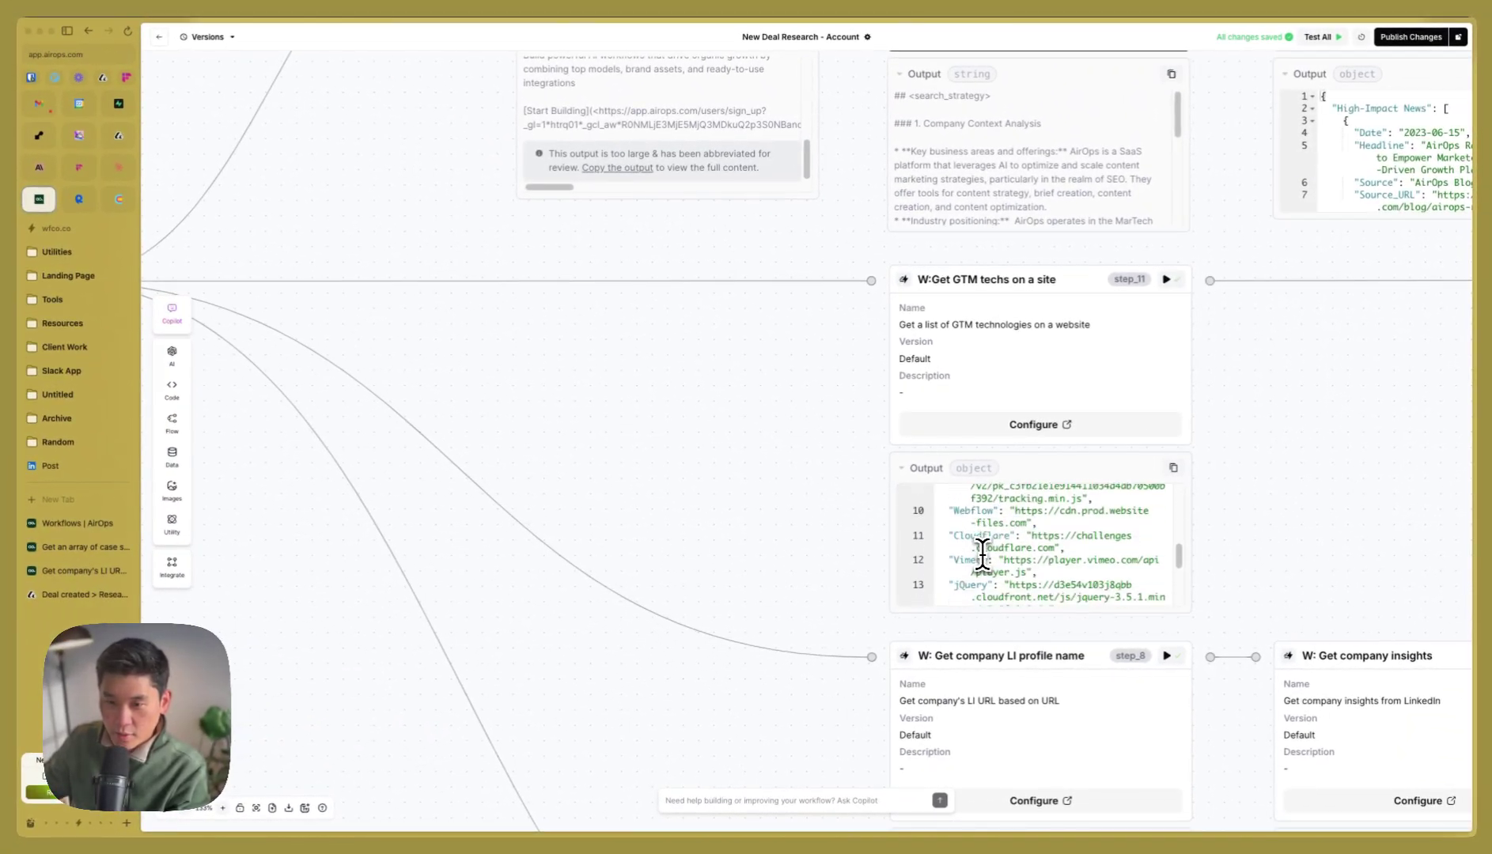
{"action": "key", "text": "super+Tab"}
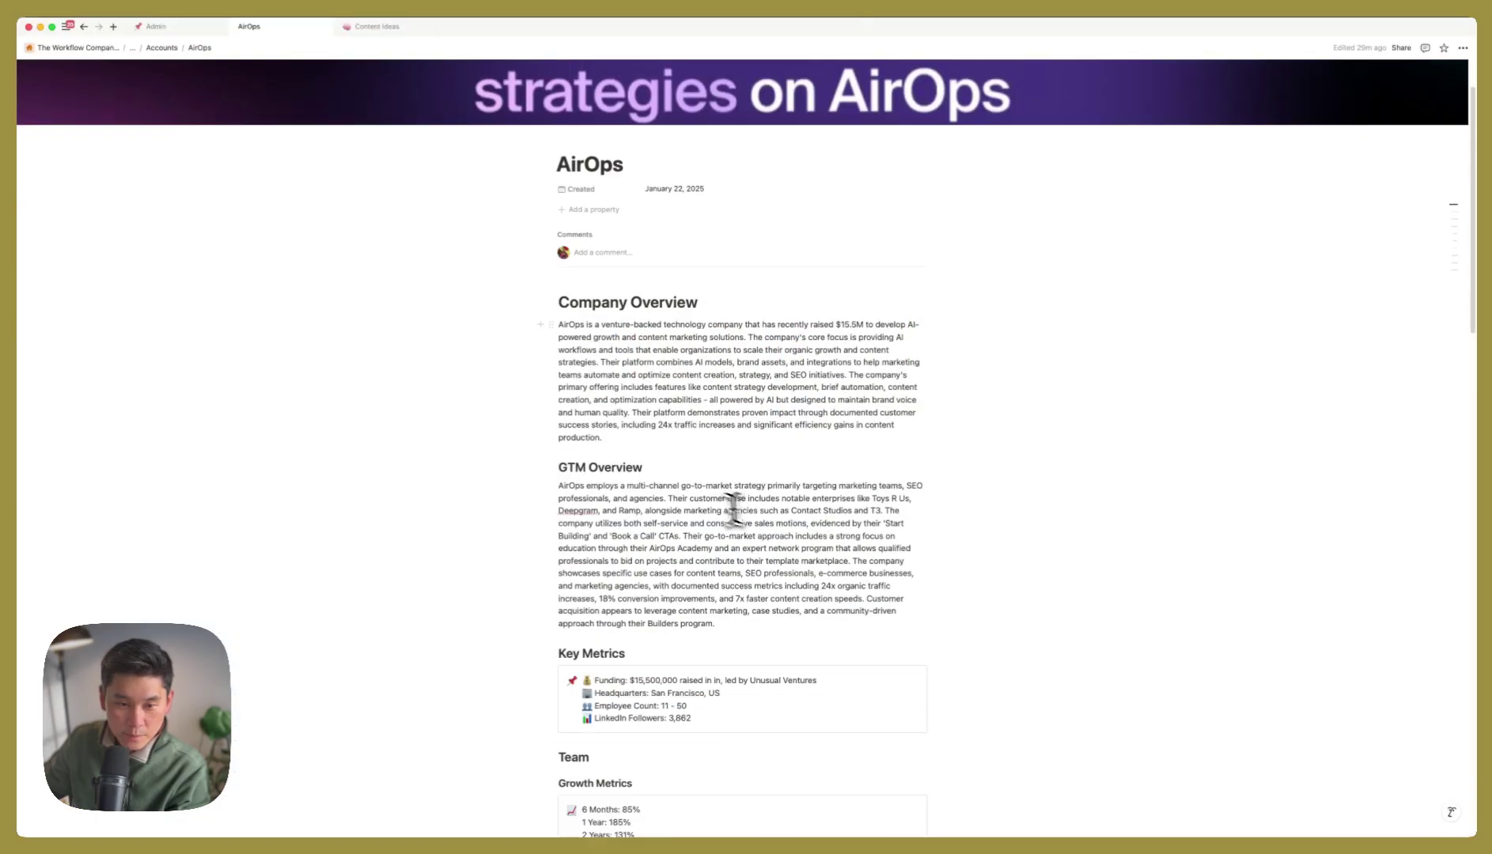
{"action": "scroll", "coordinate": [704, 499], "scroll_direction": "down", "scroll_amount": 15}
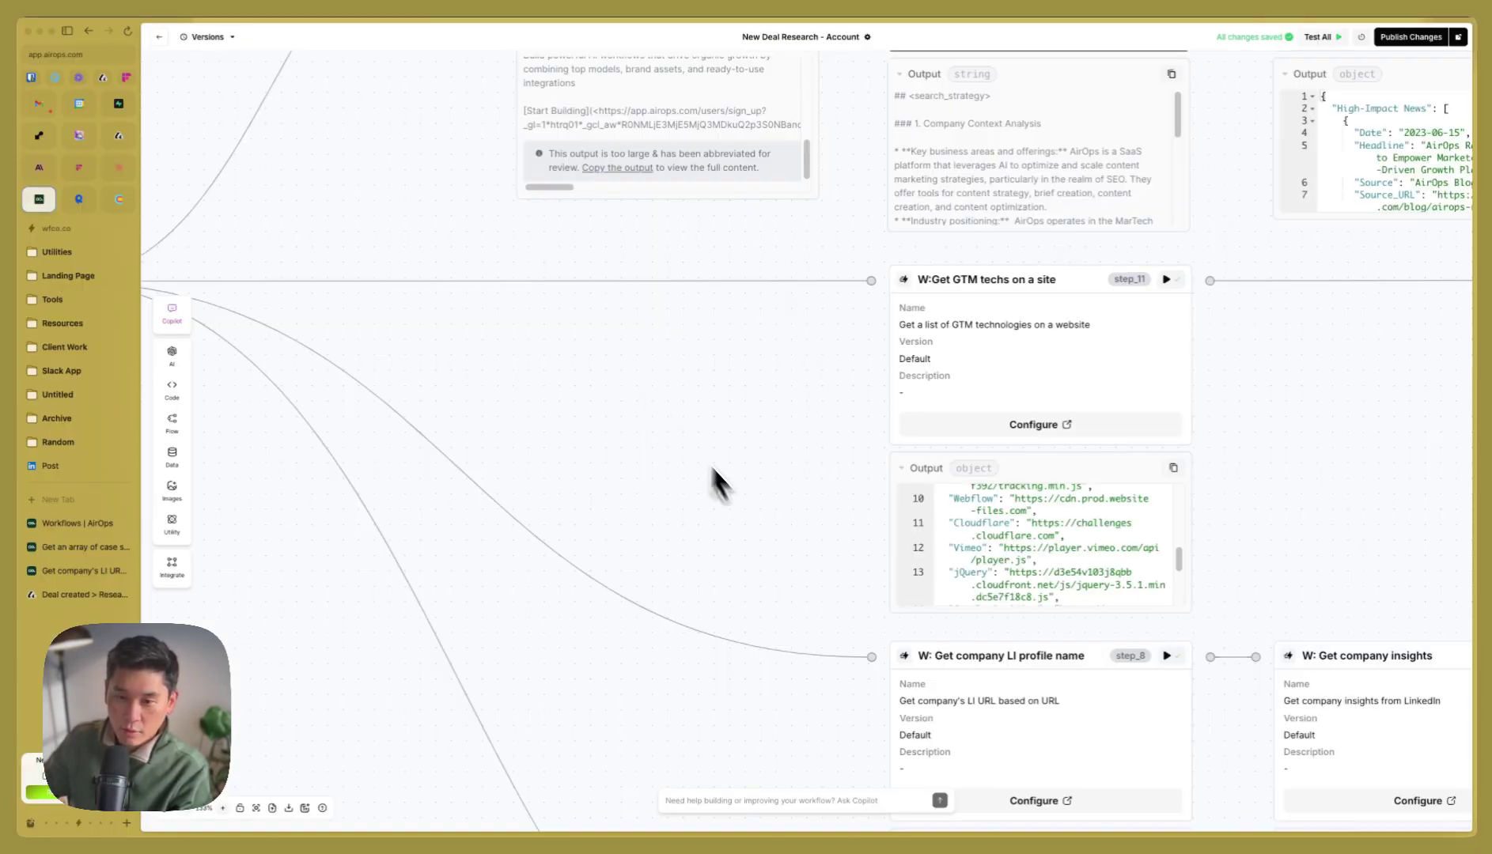
Return to the workflow and examine the Get company LI profile name and Get company insights steps with their outputs.
{"action": "scroll", "coordinate": [776, 539], "scroll_direction": "down", "scroll_amount": 5}
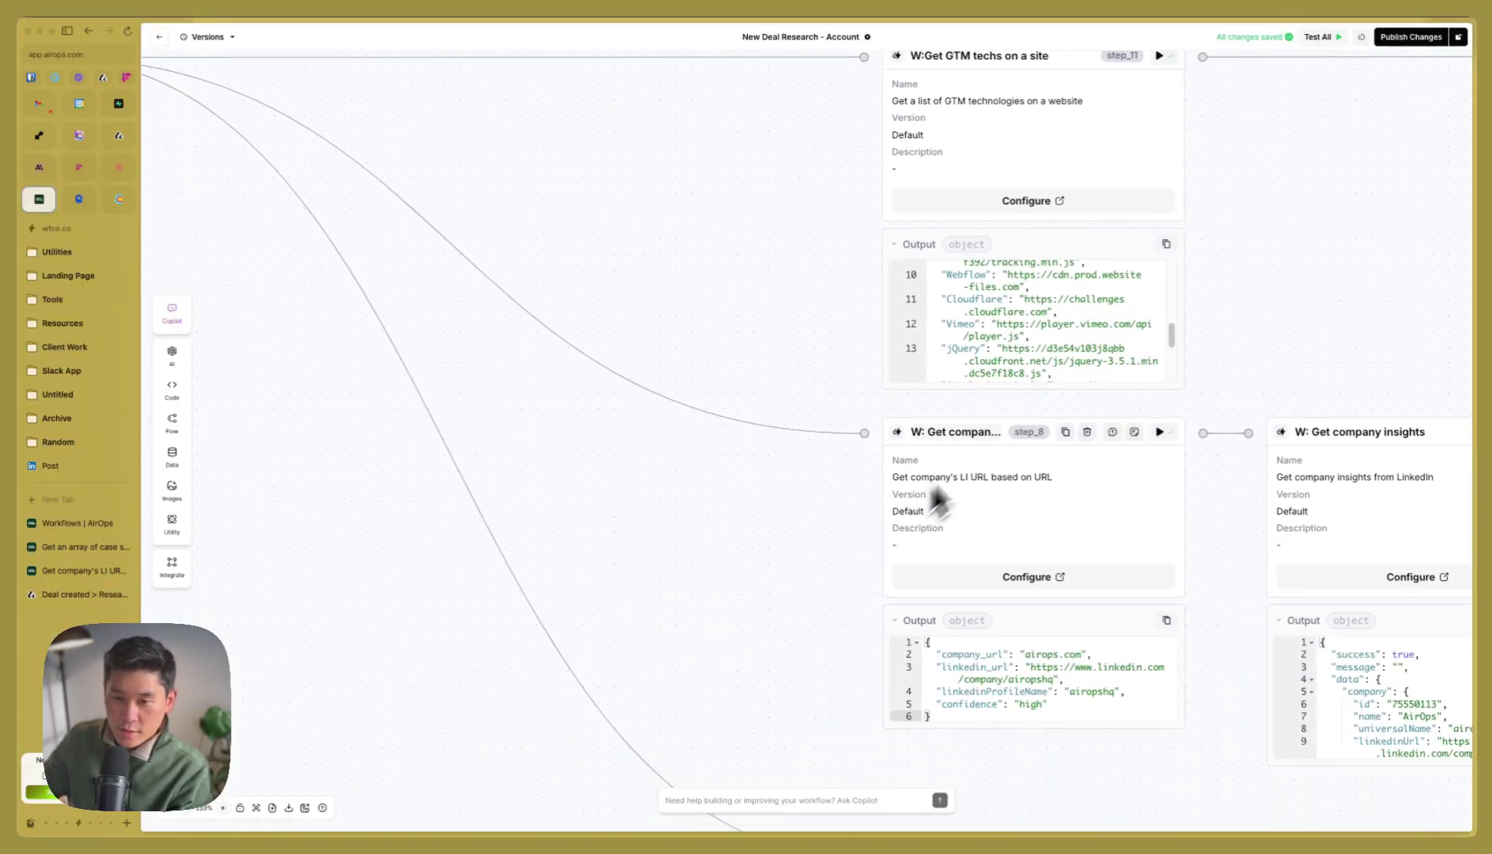
{"action": "scroll", "coordinate": [772, 522], "scroll_direction": "right", "scroll_amount": 3}
{"action": "scroll", "coordinate": [772, 522], "scroll_direction": "down", "scroll_amount": 1}
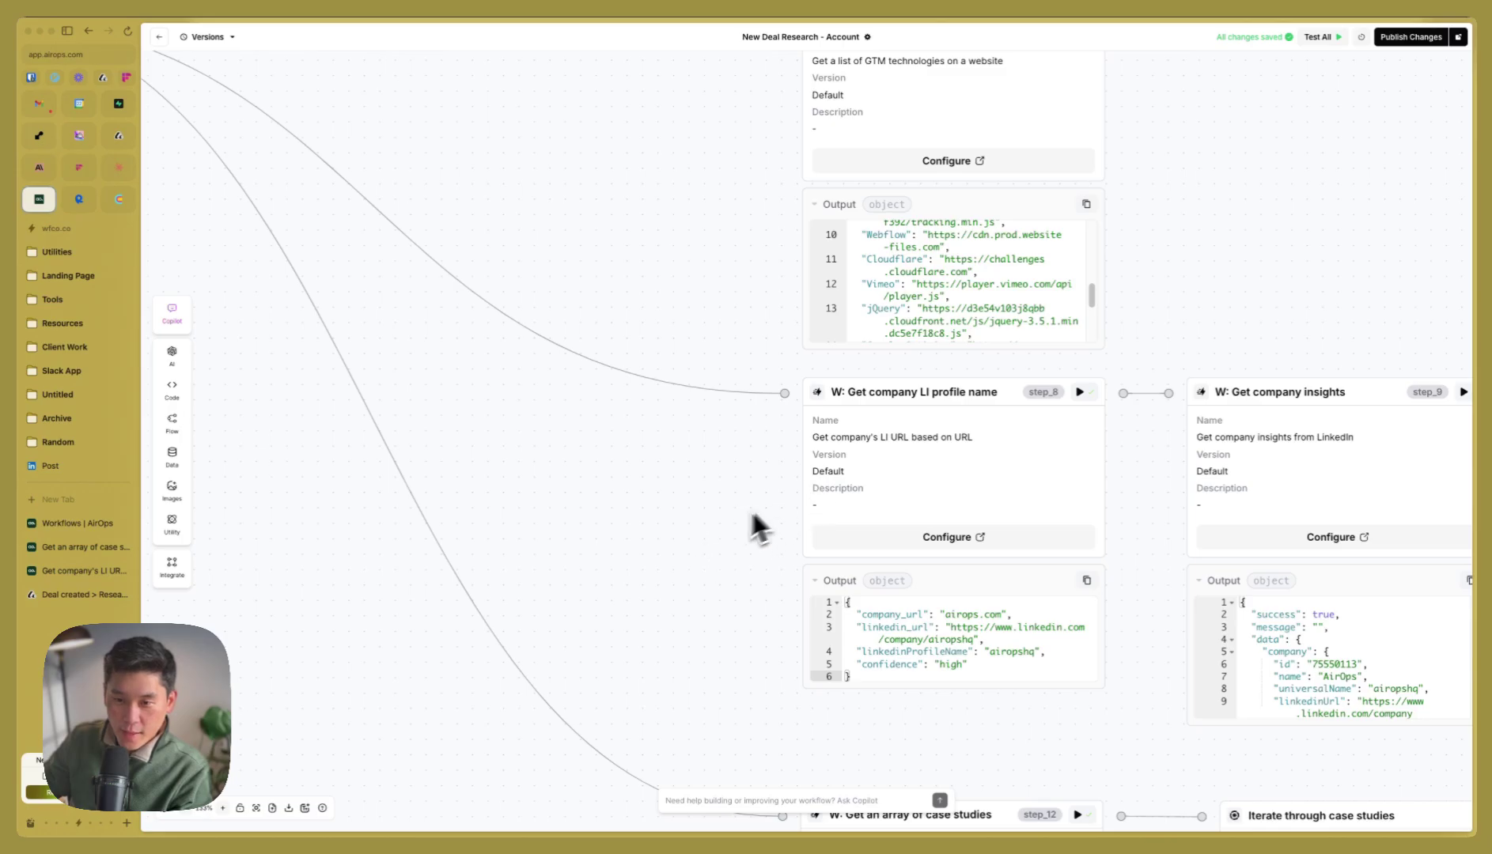
{"action": "scroll", "coordinate": [735, 441], "scroll_direction": "up", "scroll_amount": 1}
{"action": "scroll", "coordinate": [736, 440], "scroll_direction": "right", "scroll_amount": 1}
{"action": "scroll", "coordinate": [735, 440], "scroll_direction": "down", "scroll_amount": 3}
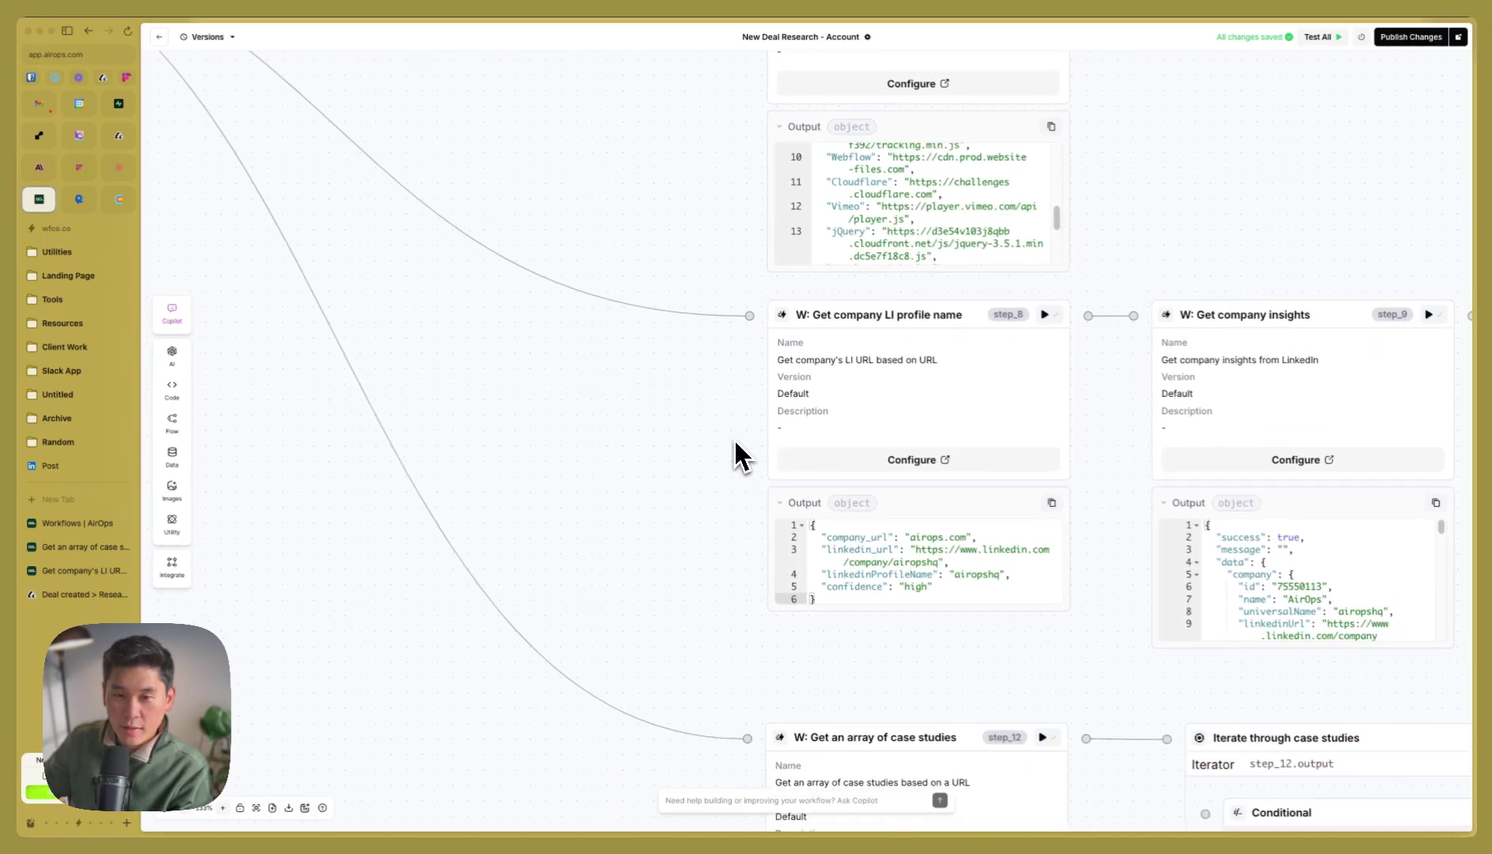
{"action": "scroll", "coordinate": [736, 441], "scroll_direction": "up", "scroll_amount": 4}
{"action": "scroll", "coordinate": [736, 441], "scroll_direction": "right", "scroll_amount": 1}
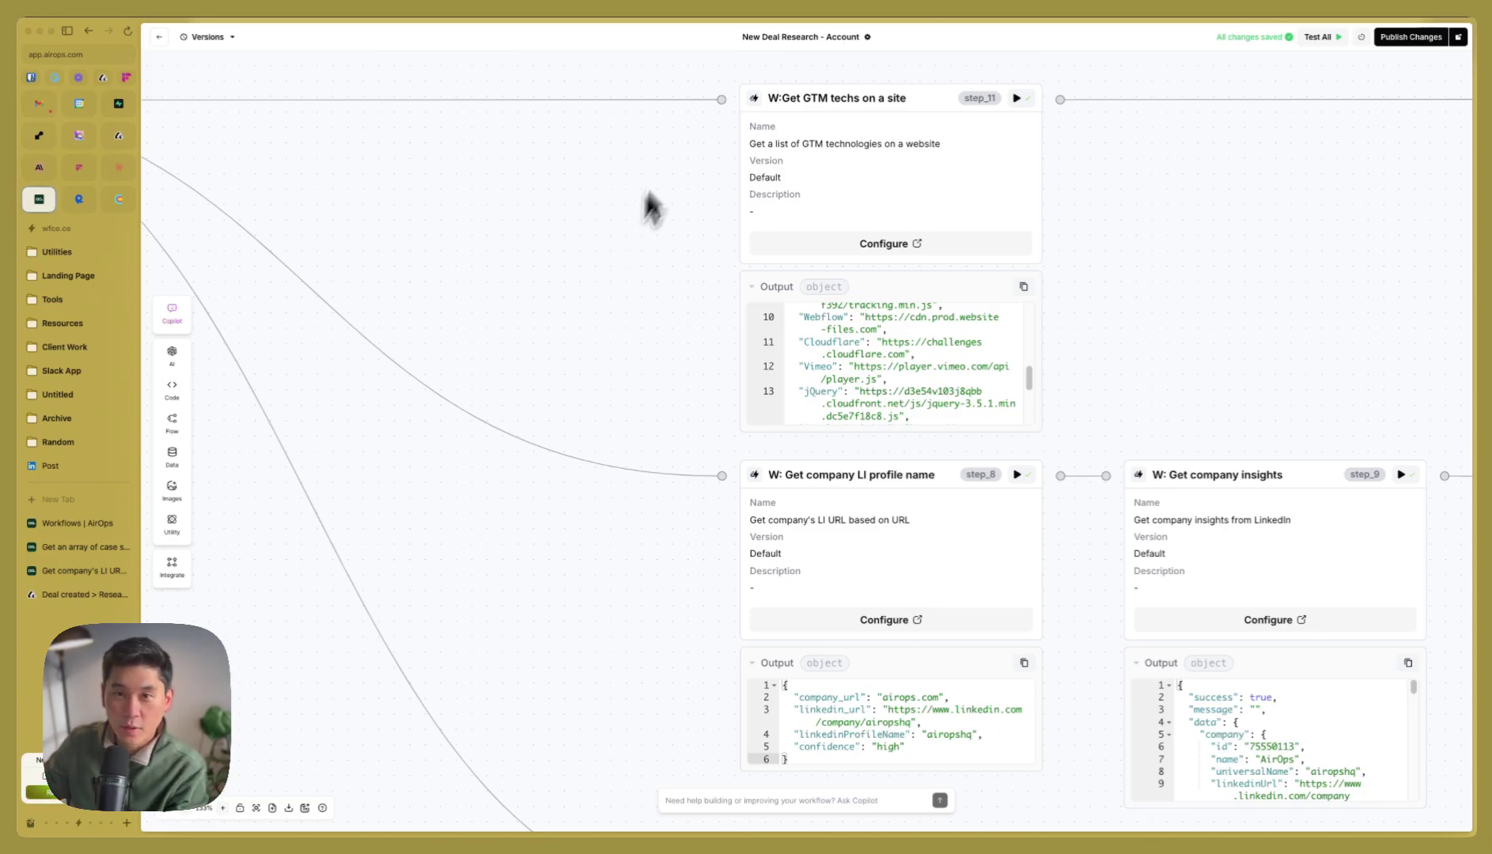
Open and close the workflow's App Settings, and survey the full layout of the New Deal Research - Account workflow.
{"action": "left_click", "coordinate": [753, 38]}
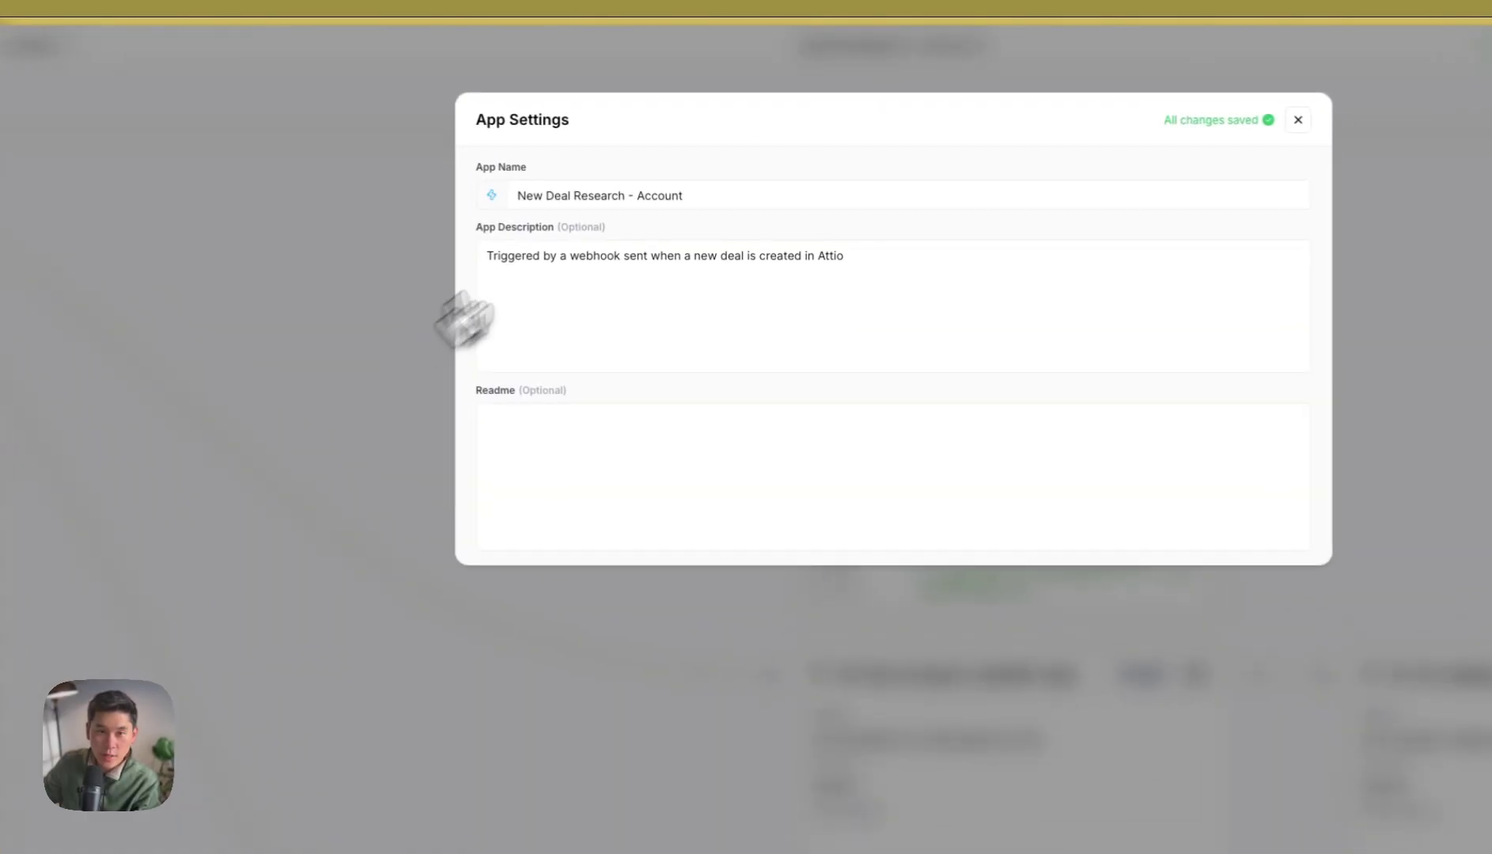
{"action": "left_click", "coordinate": [388, 324]}
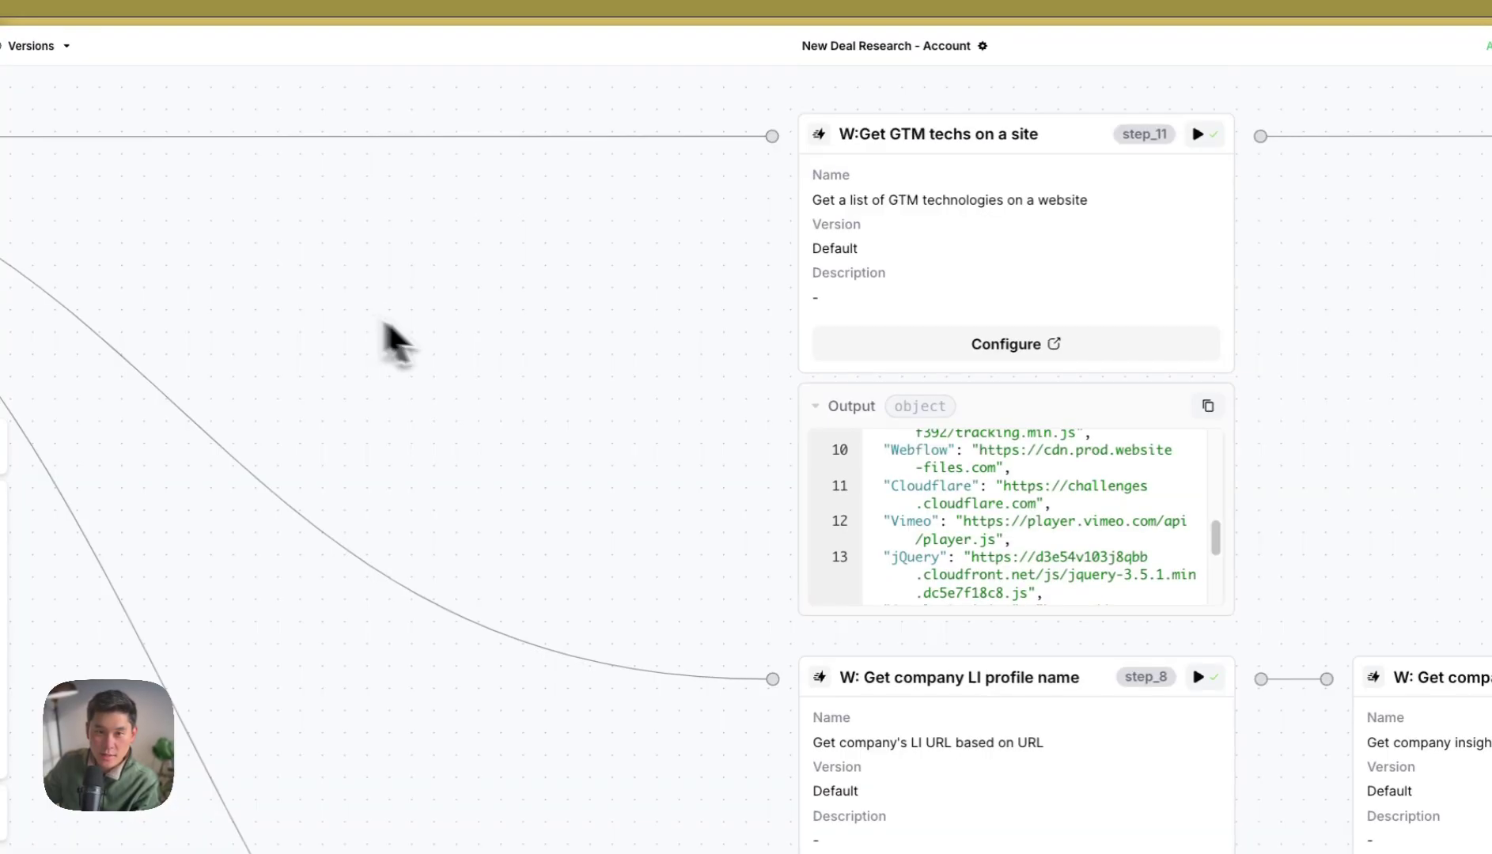
{"action": "scroll", "coordinate": [672, 433], "scroll_direction": "down", "scroll_amount": 10}
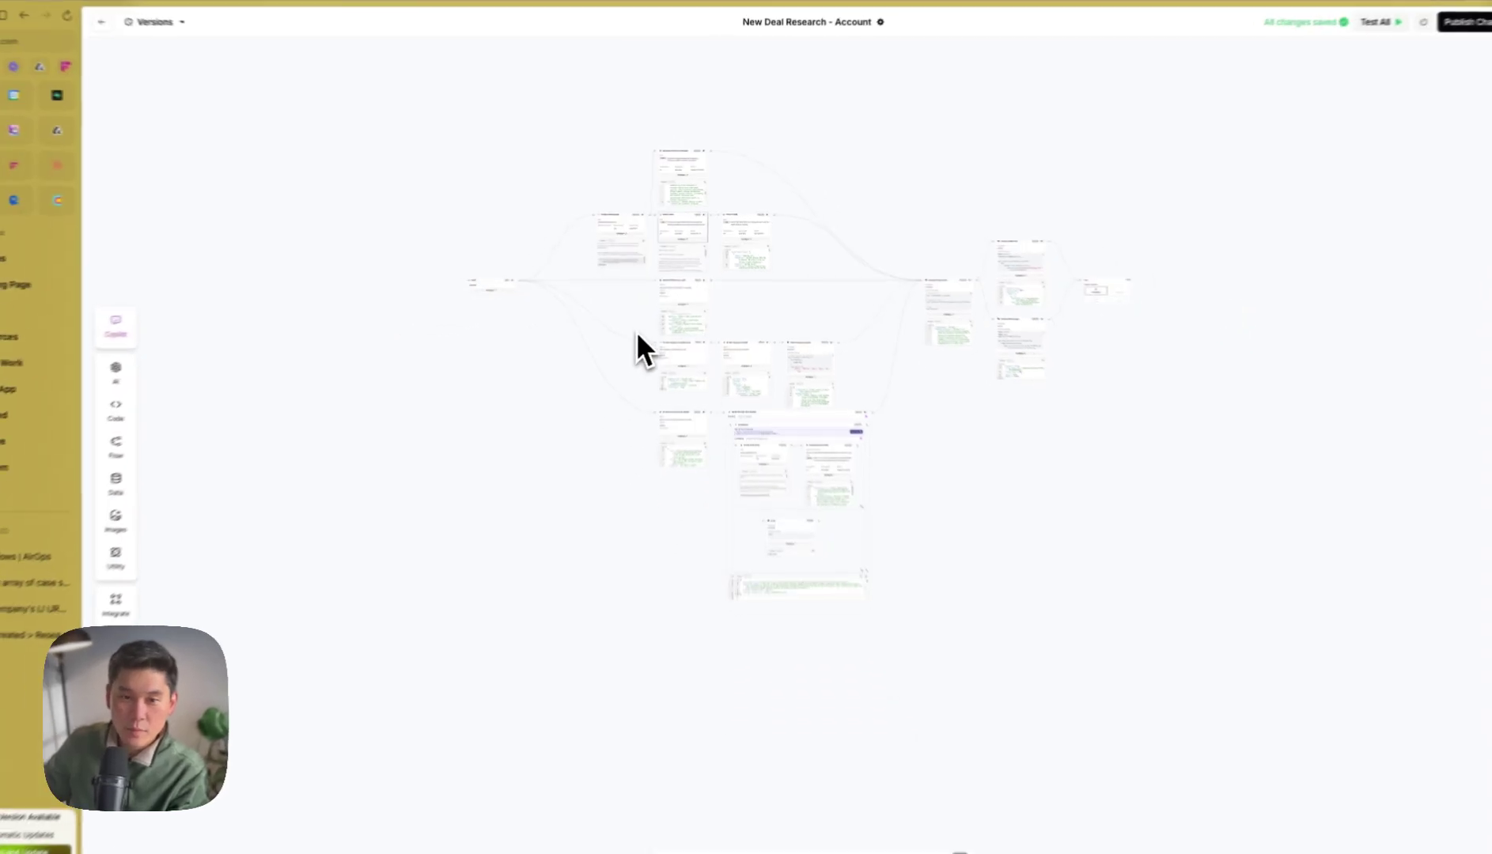
{"action": "scroll", "coordinate": [776, 348], "scroll_direction": "up", "scroll_amount": 5}
{"action": "scroll", "coordinate": [819, 283], "scroll_direction": "up", "scroll_amount": 5}
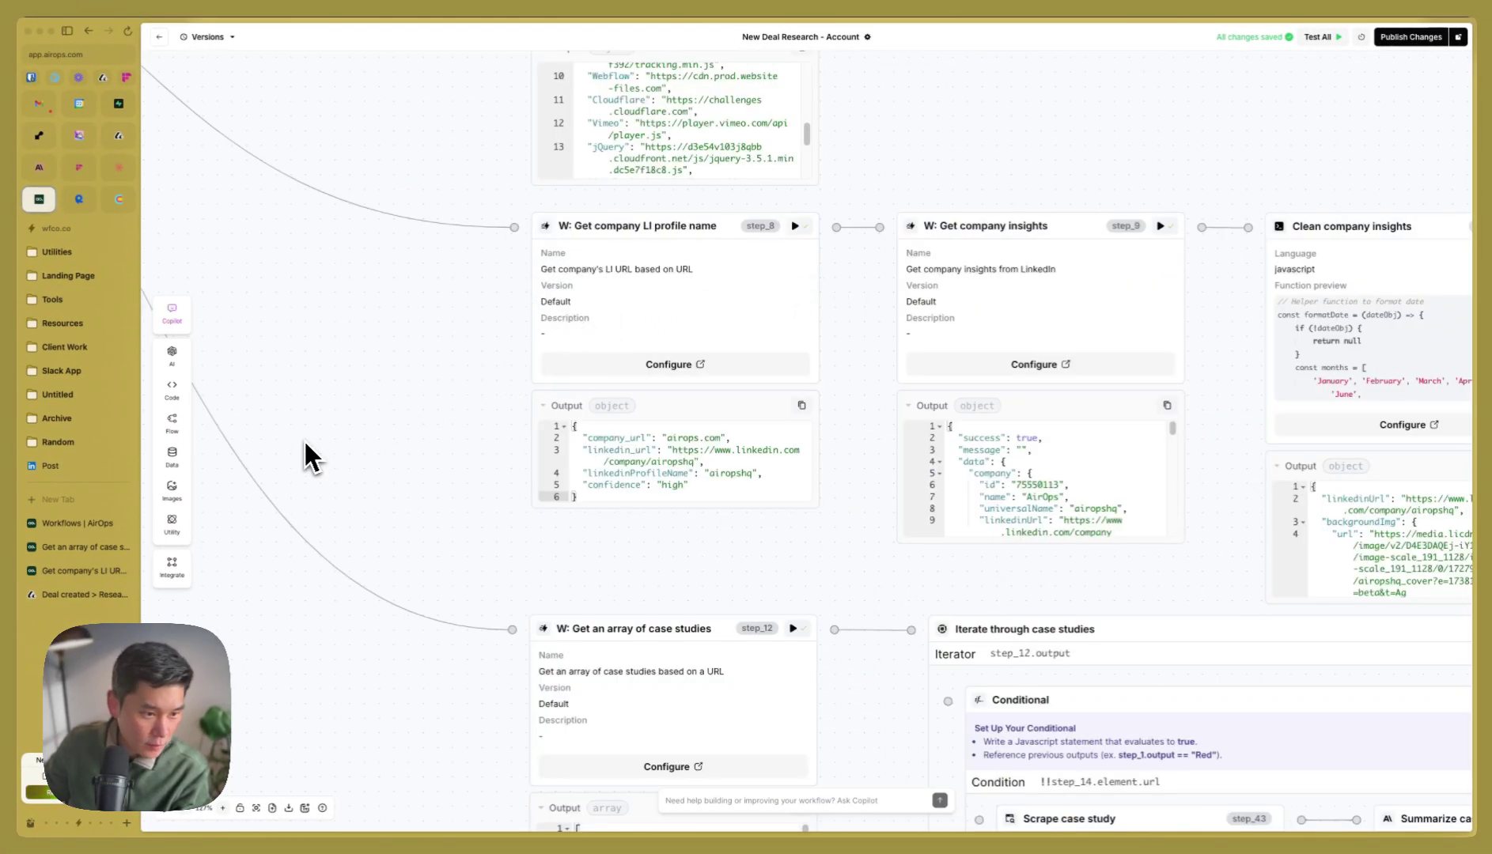
Open the Get company's LI URL based on URL workflow and examine its Company URL input and the search and landing page steps.
{"action": "left_click", "coordinate": [120, 570]}
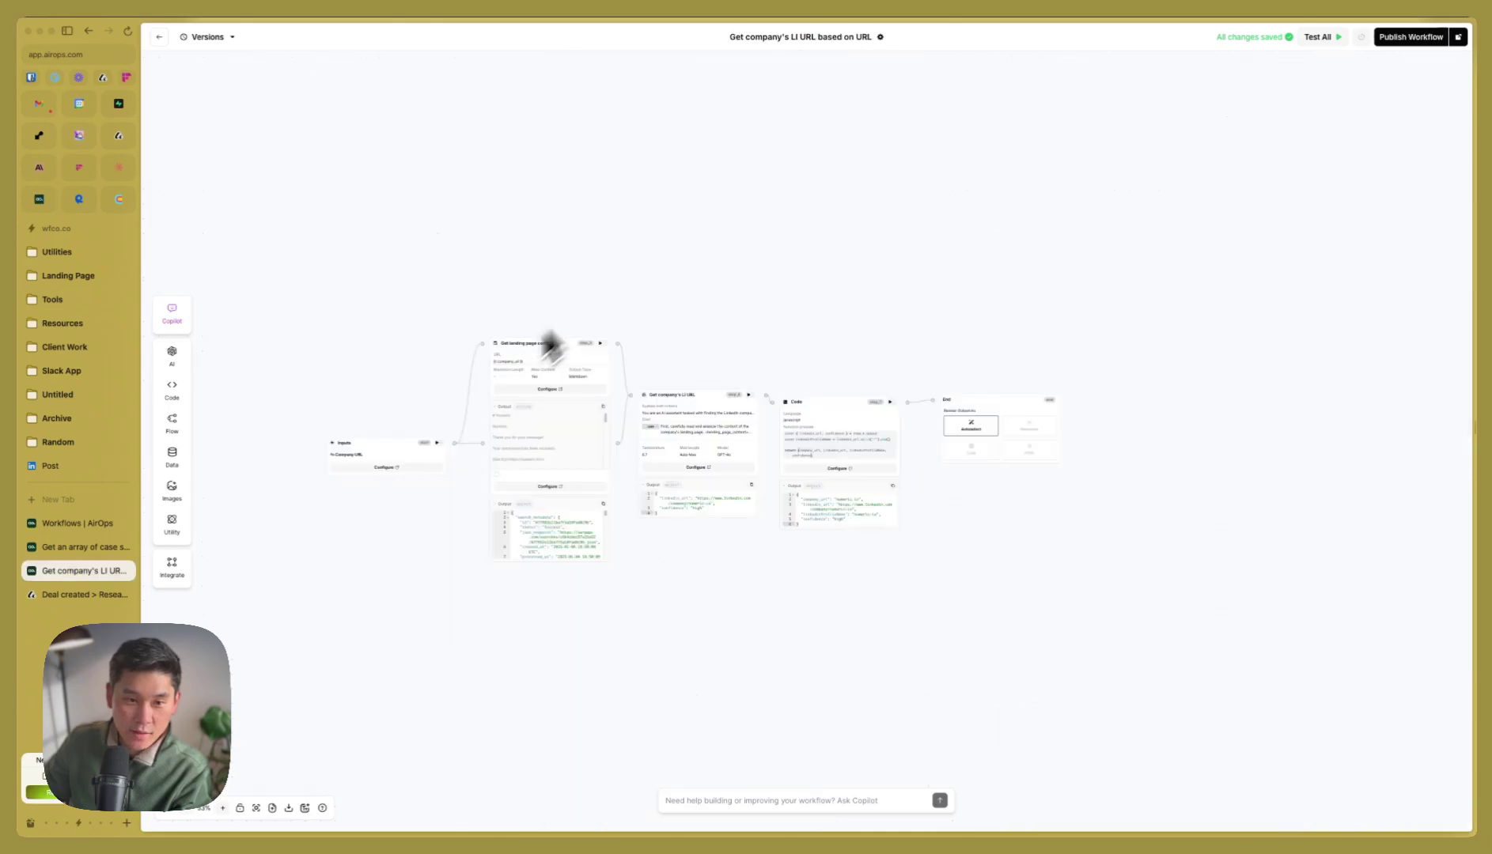
{"action": "scroll", "coordinate": [380, 460], "scroll_direction": "up", "scroll_amount": 10}
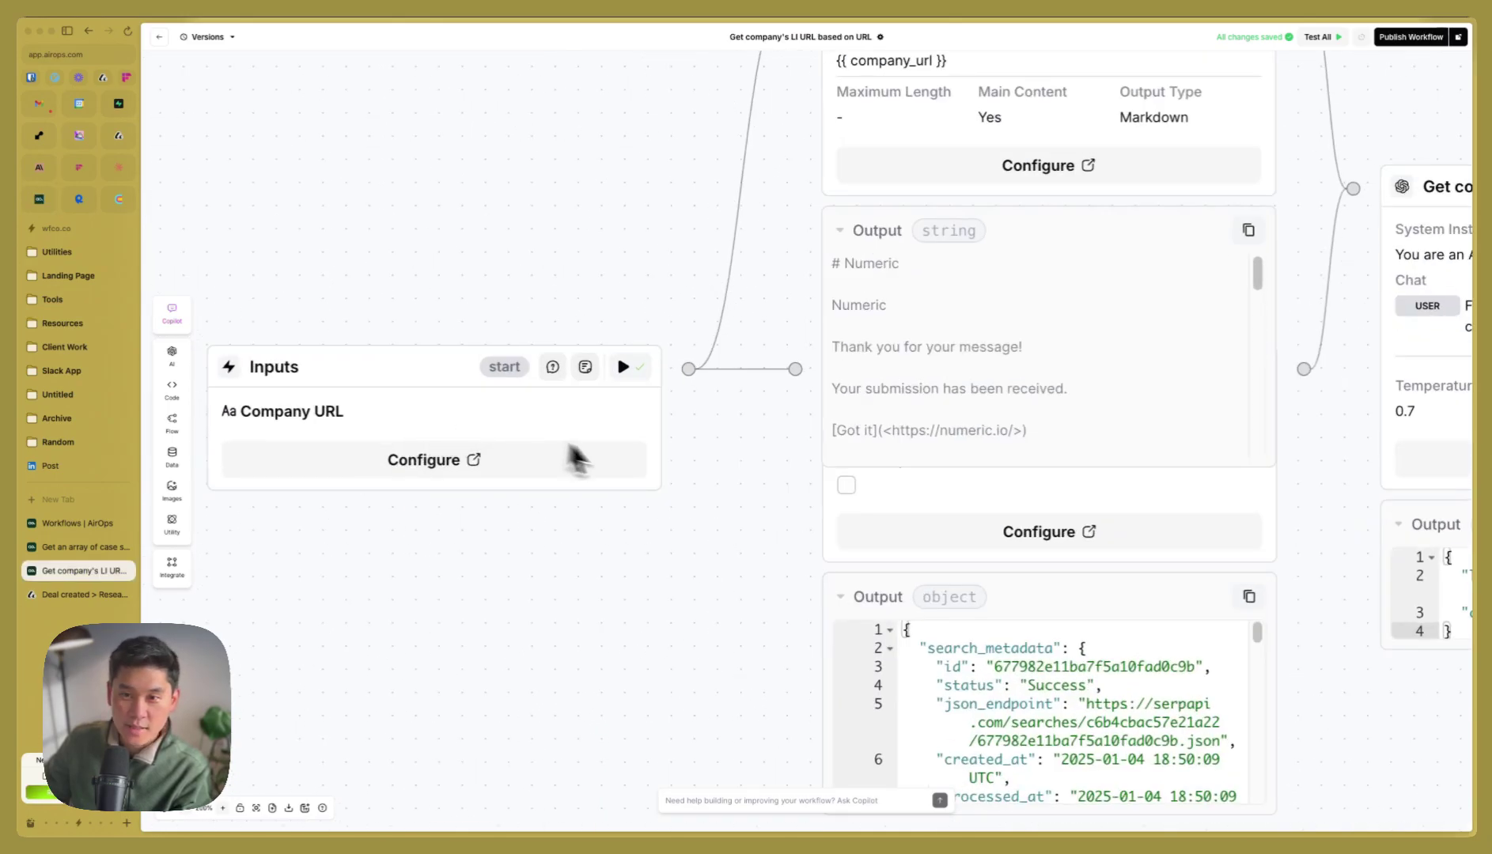
{"action": "scroll", "coordinate": [577, 458], "scroll_direction": "down", "scroll_amount": 5}
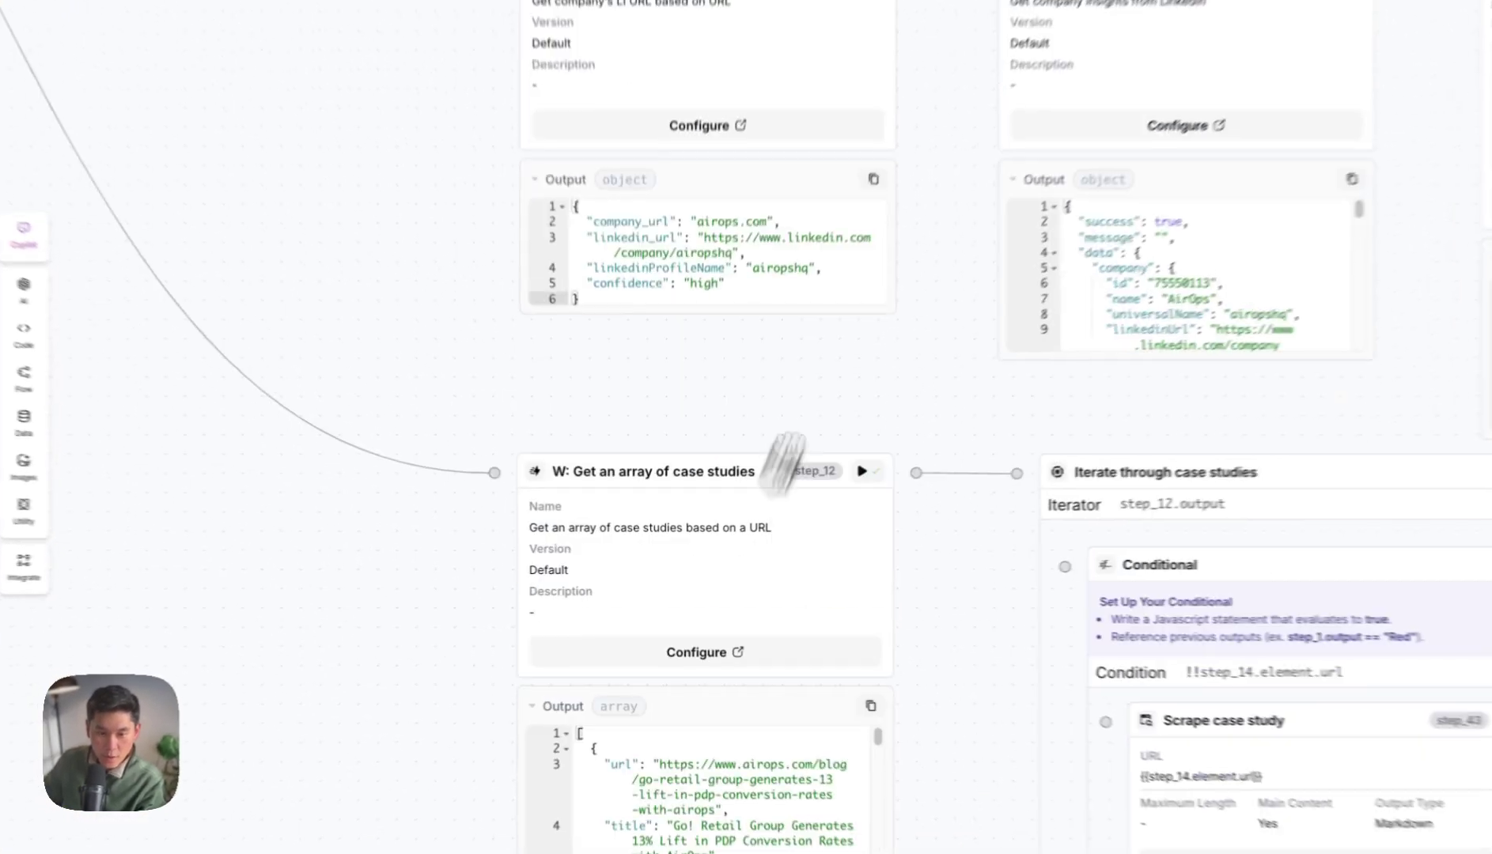
View the Get an array of case studies step, and open its underlying workflow to read the Serper.dev search step's output.
{"action": "scroll", "coordinate": [459, 724], "scroll_direction": "down", "scroll_amount": 3}
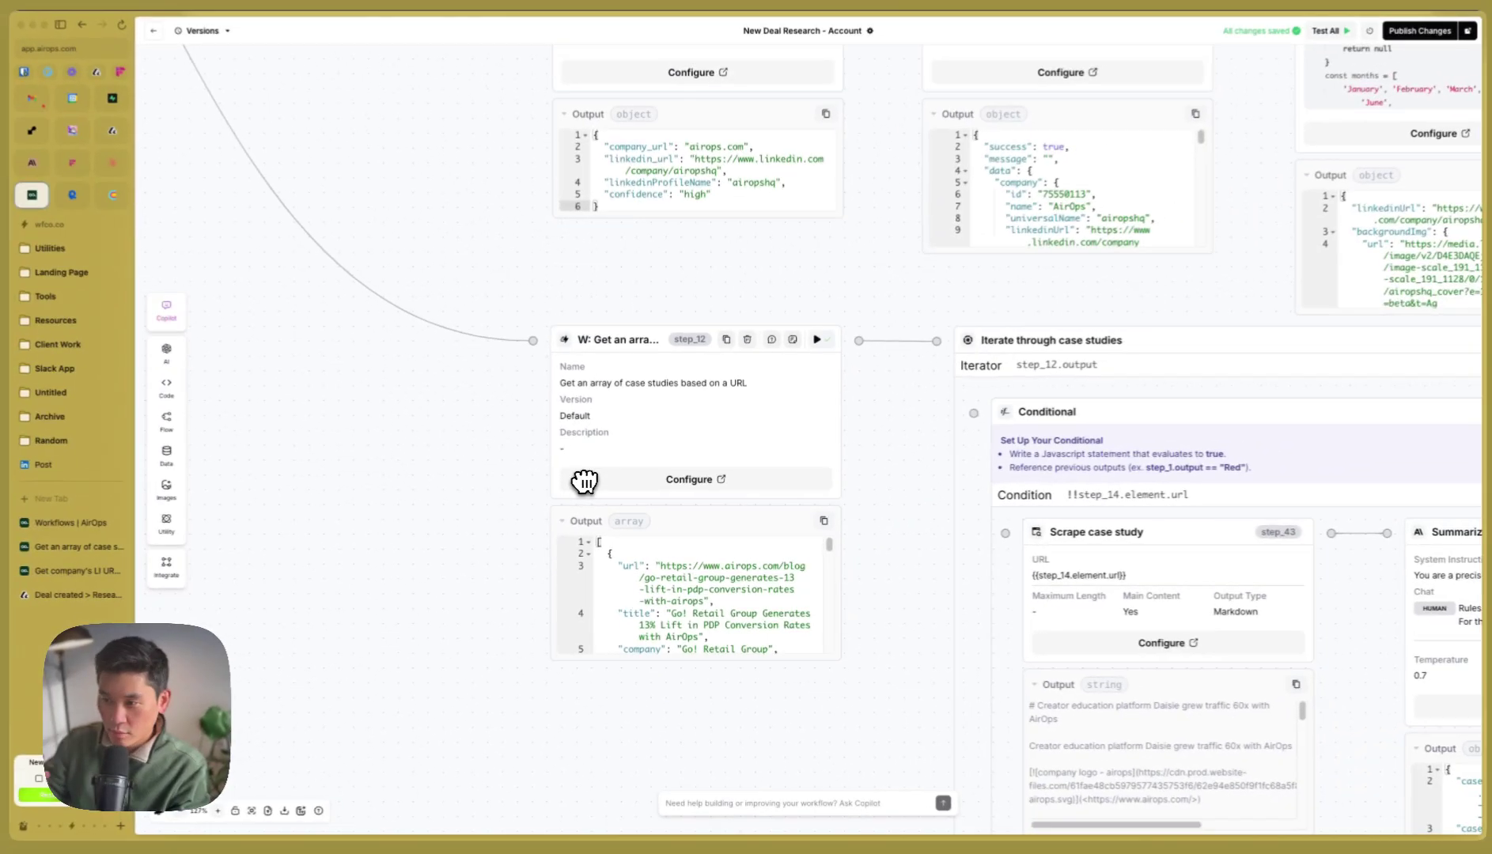
{"action": "left_click", "coordinate": [87, 548]}
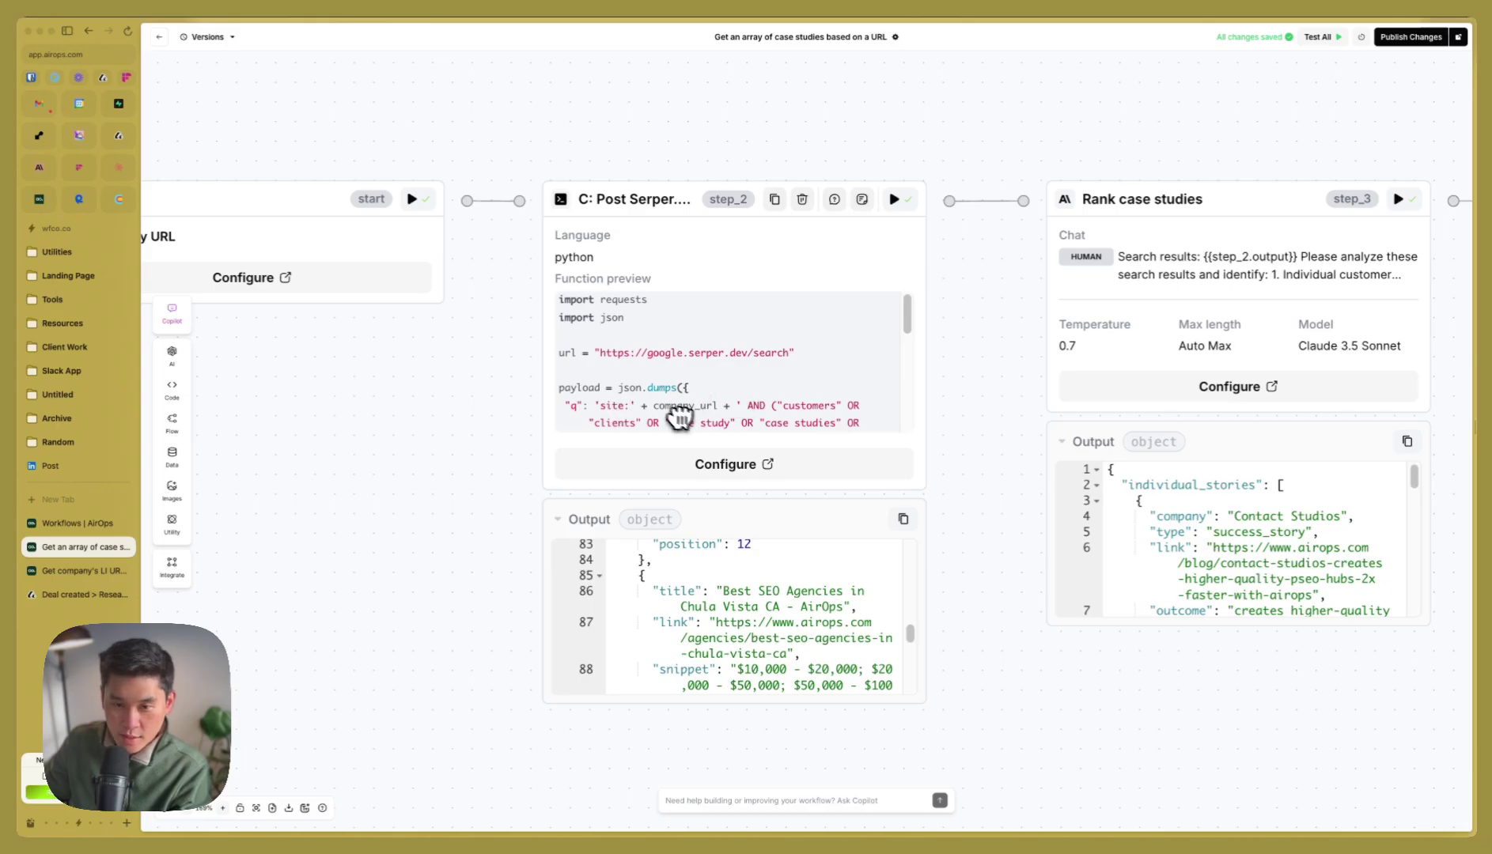
{"action": "scroll", "coordinate": [829, 567], "scroll_direction": "down", "scroll_amount": 5}
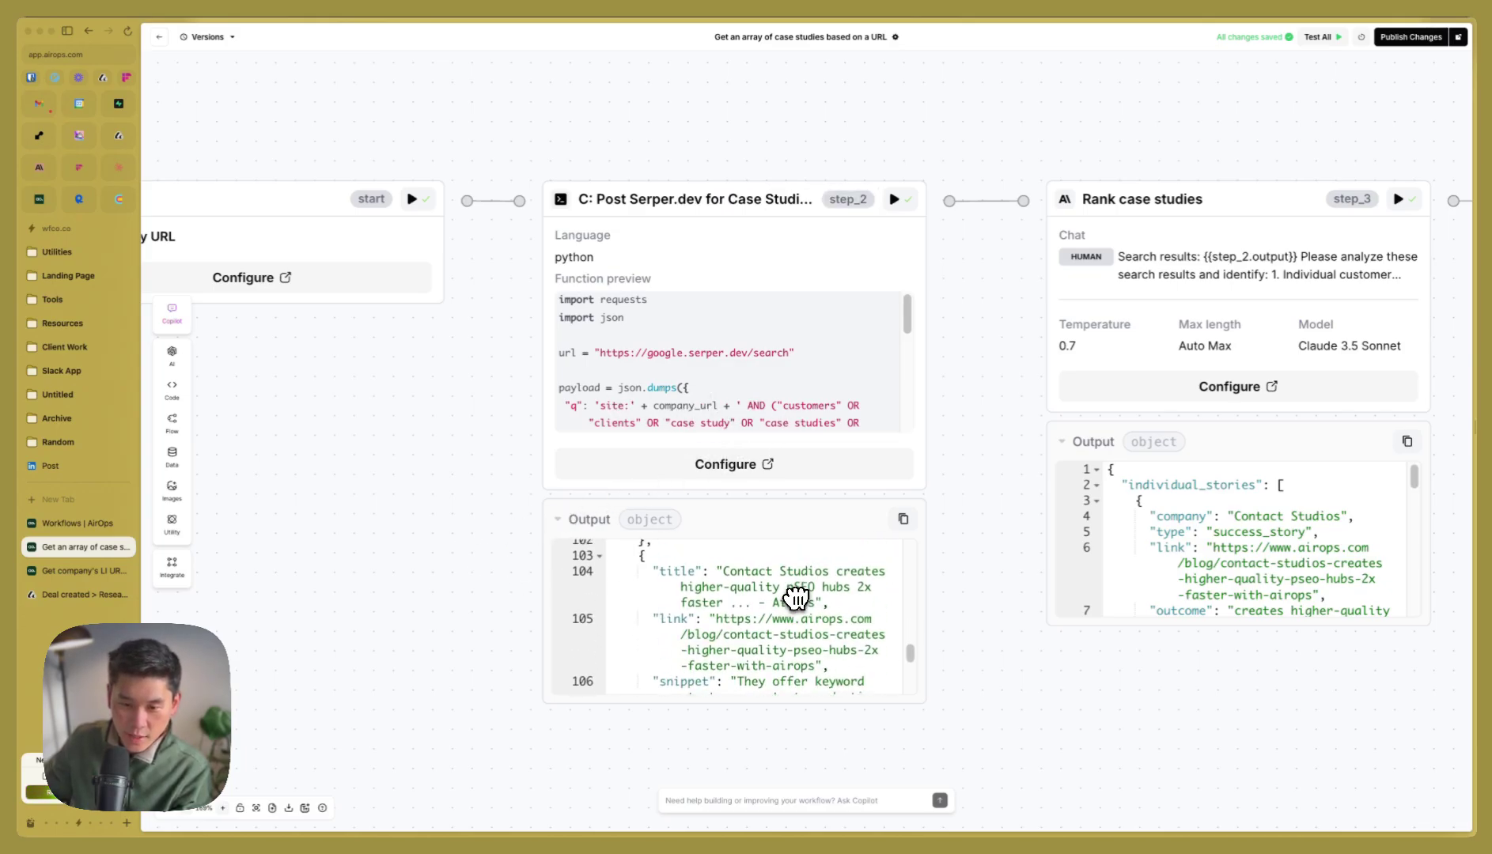
{"action": "scroll", "coordinate": [796, 601], "scroll_direction": "up", "scroll_amount": 5}
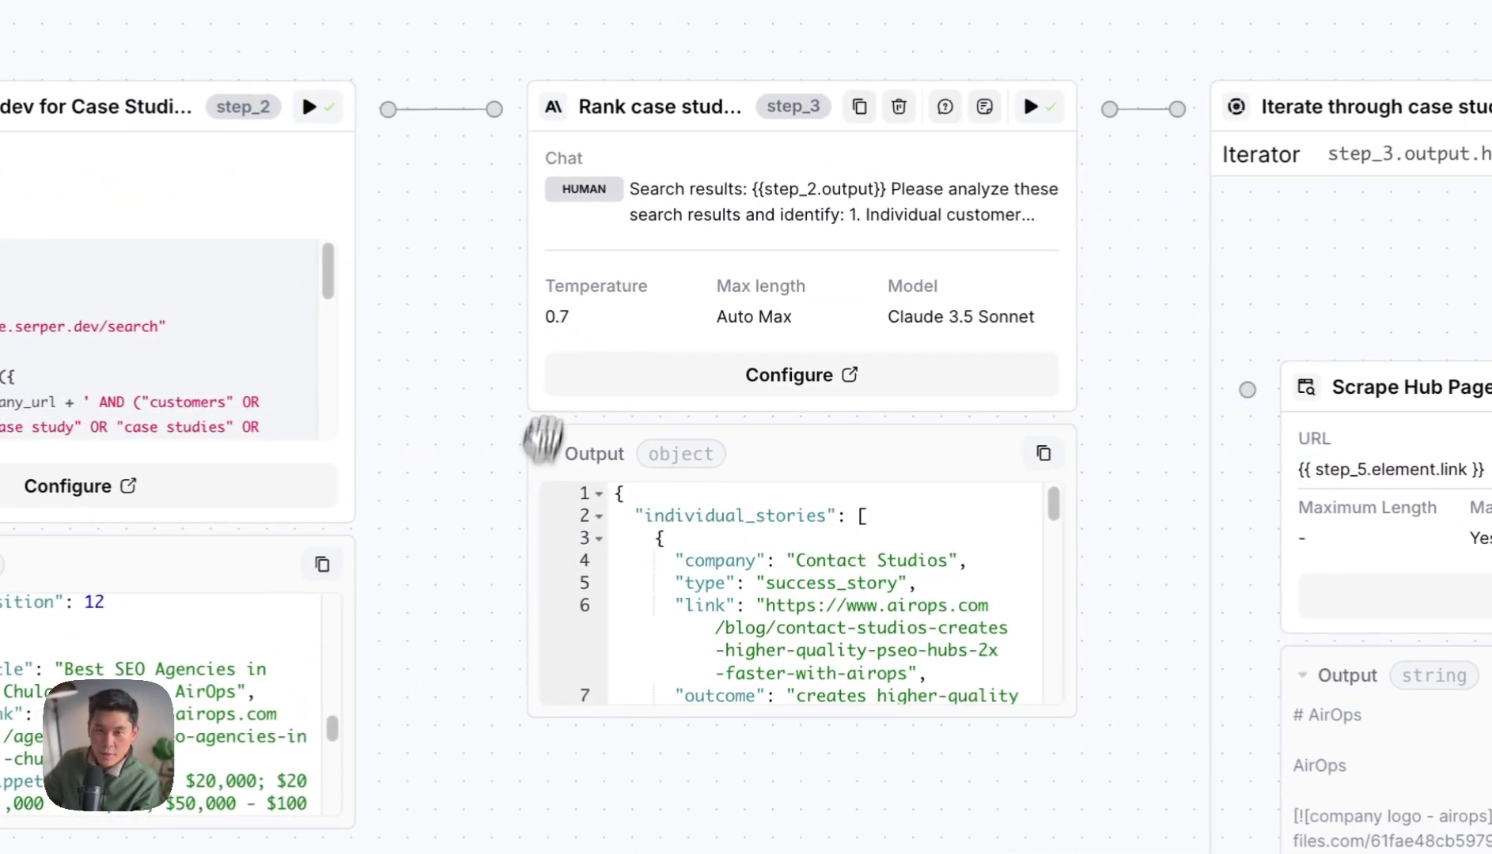
Read the Rank case studies output, covering both the individual_stories entries and the hub_pages entries.
{"action": "scroll", "coordinate": [878, 611], "scroll_direction": "down", "scroll_amount": 3}
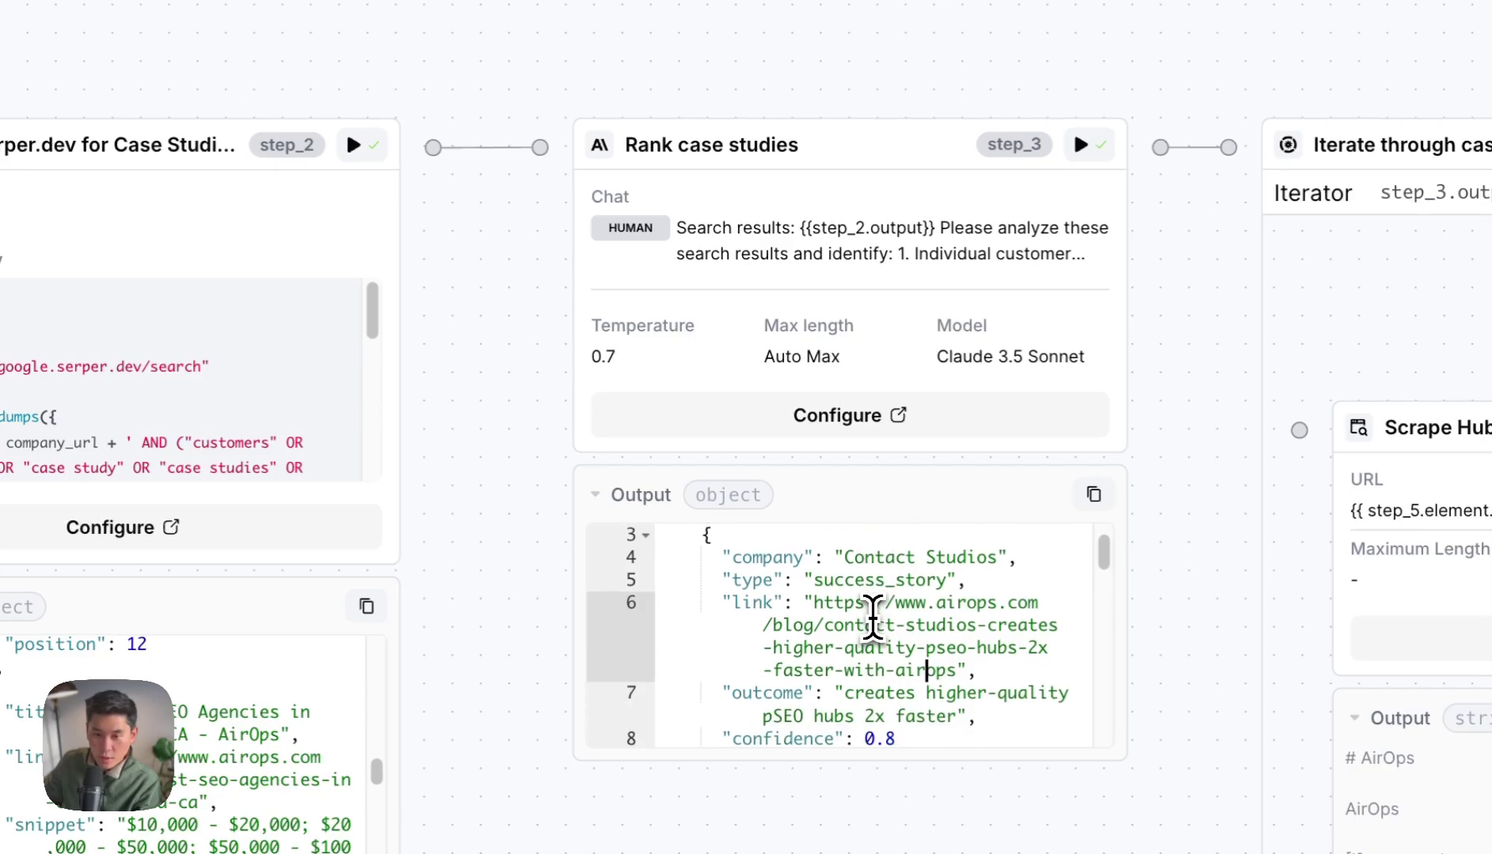
{"action": "scroll", "coordinate": [839, 538], "scroll_direction": "up", "scroll_amount": 1}
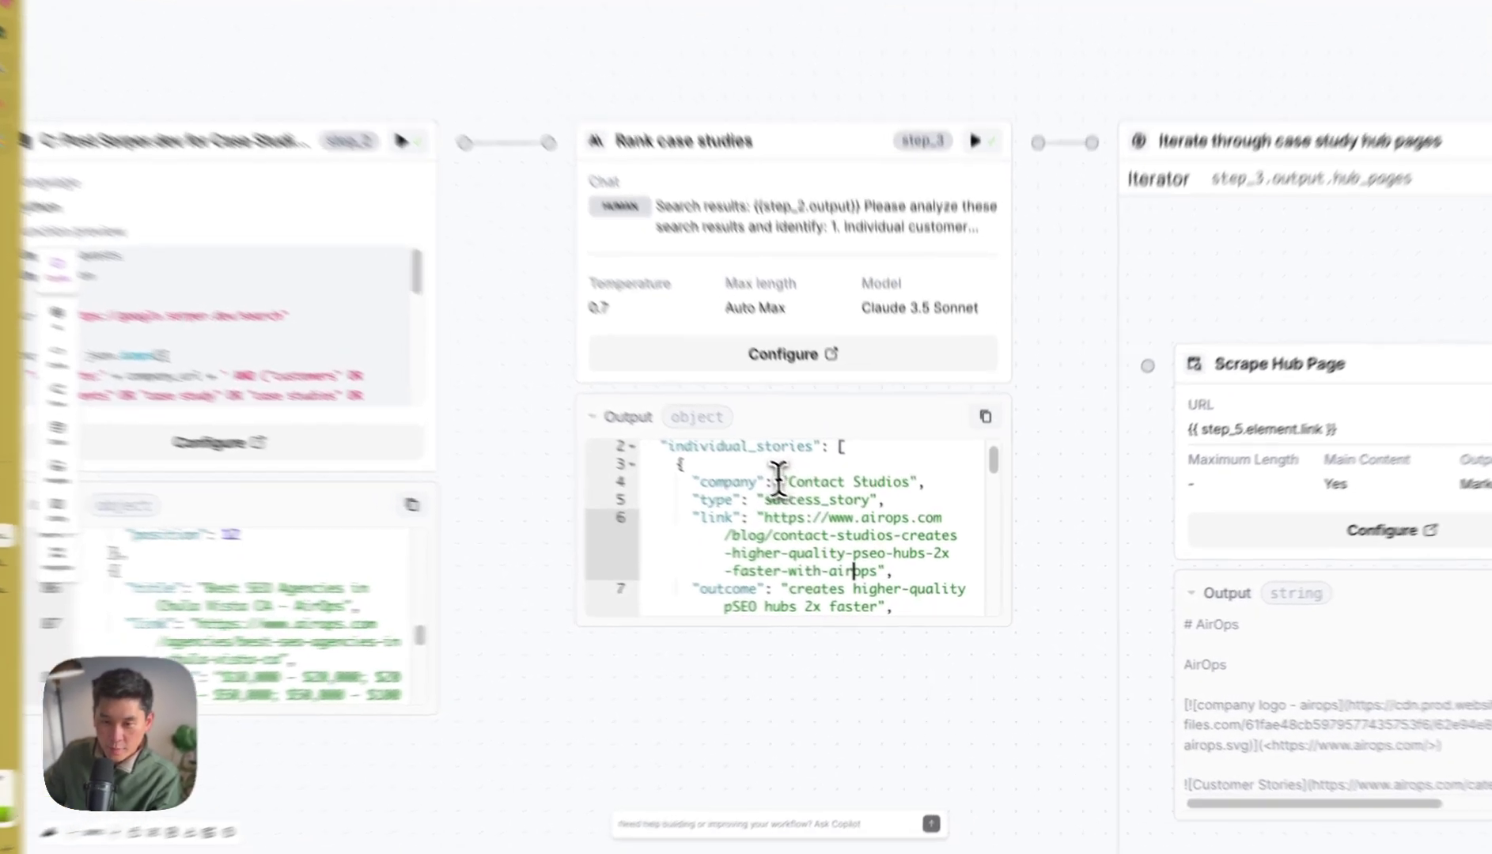
{"action": "scroll", "coordinate": [857, 541], "scroll_direction": "down", "scroll_amount": 5}
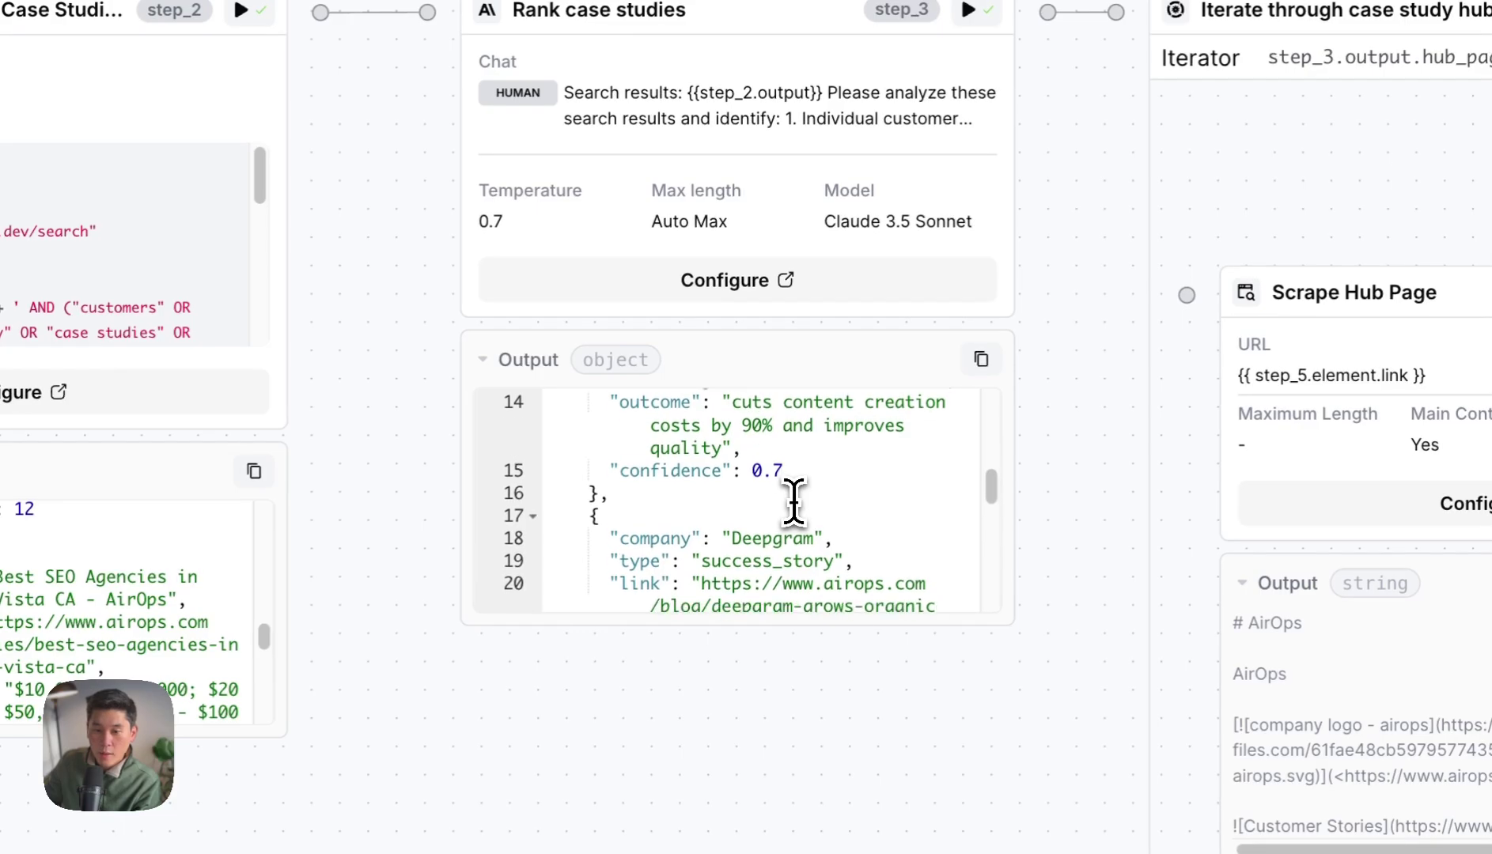
{"action": "scroll", "coordinate": [750, 542], "scroll_direction": "down", "scroll_amount": 5}
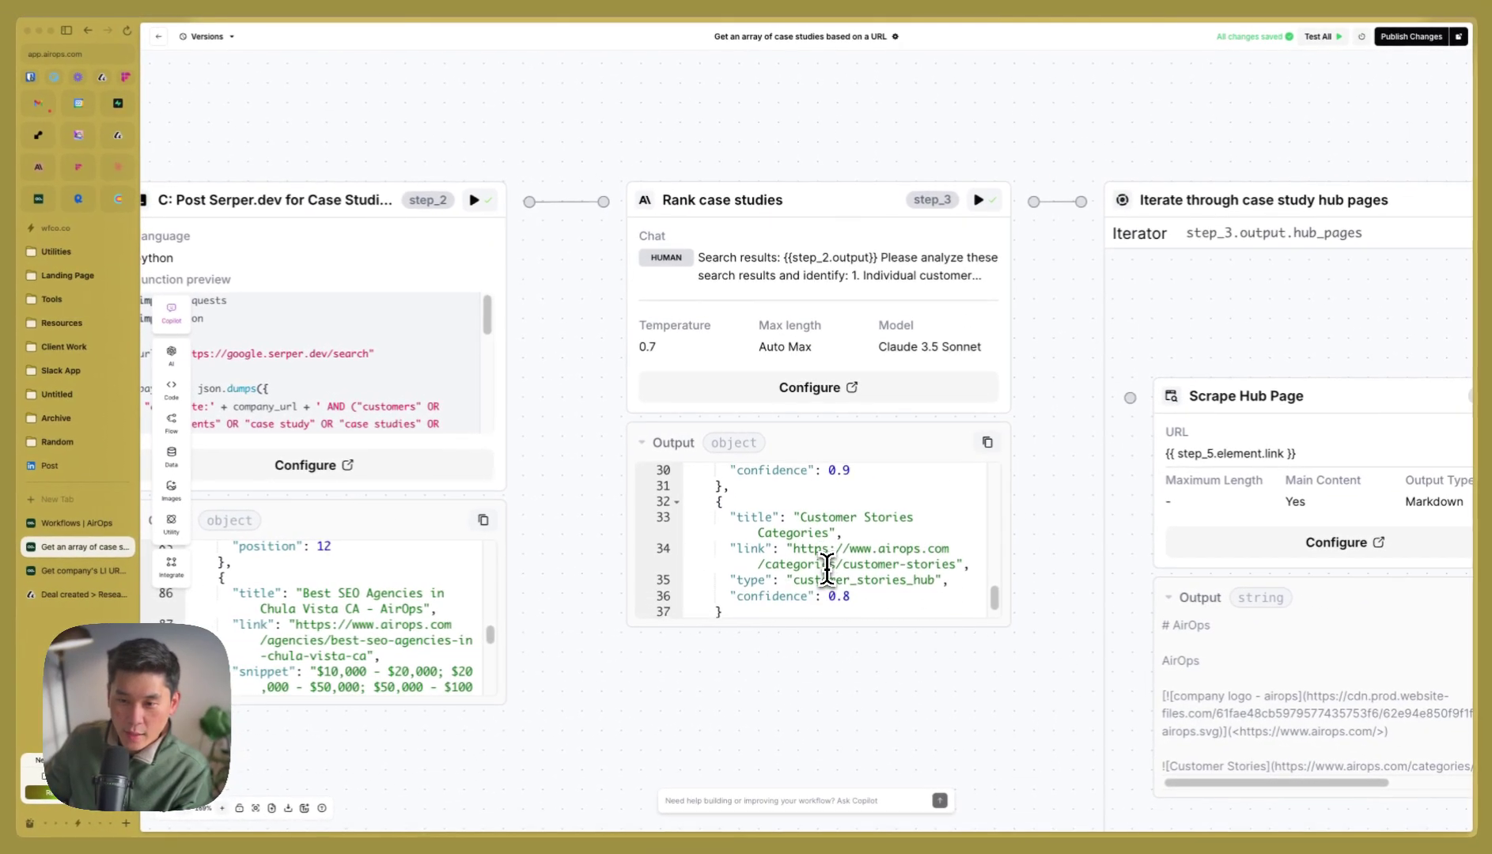
{"action": "scroll", "coordinate": [827, 570], "scroll_direction": "up", "scroll_amount": 4}
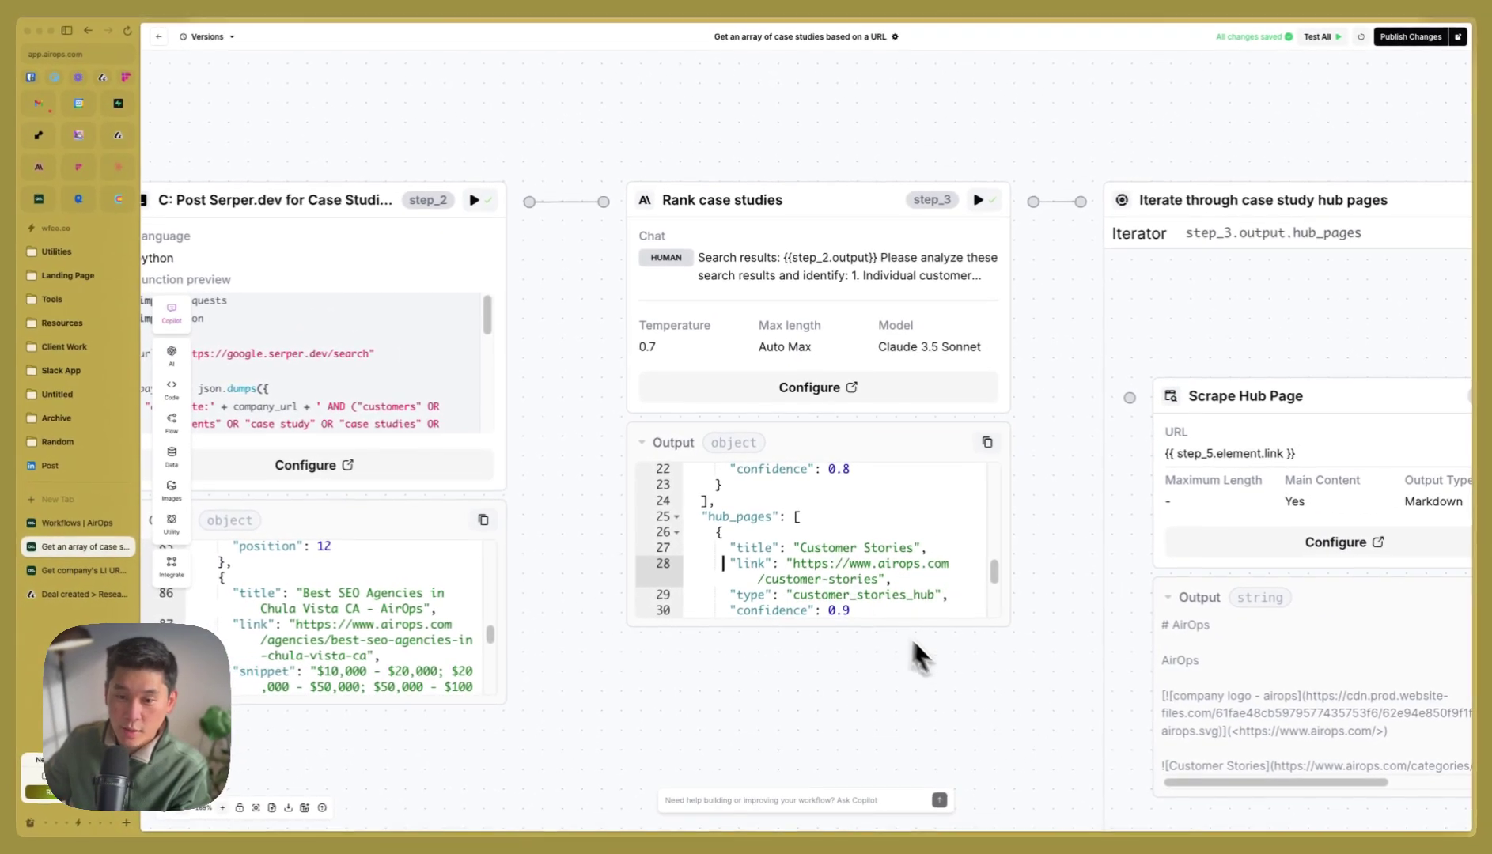
Examine the Iterate through case study hub pages loop with its Scrape Hub Page and LLM steps, plus the step that removes duplicates.
{"action": "left_click_drag", "start_coordinate": [1041, 571], "coordinate": [599, 484]}
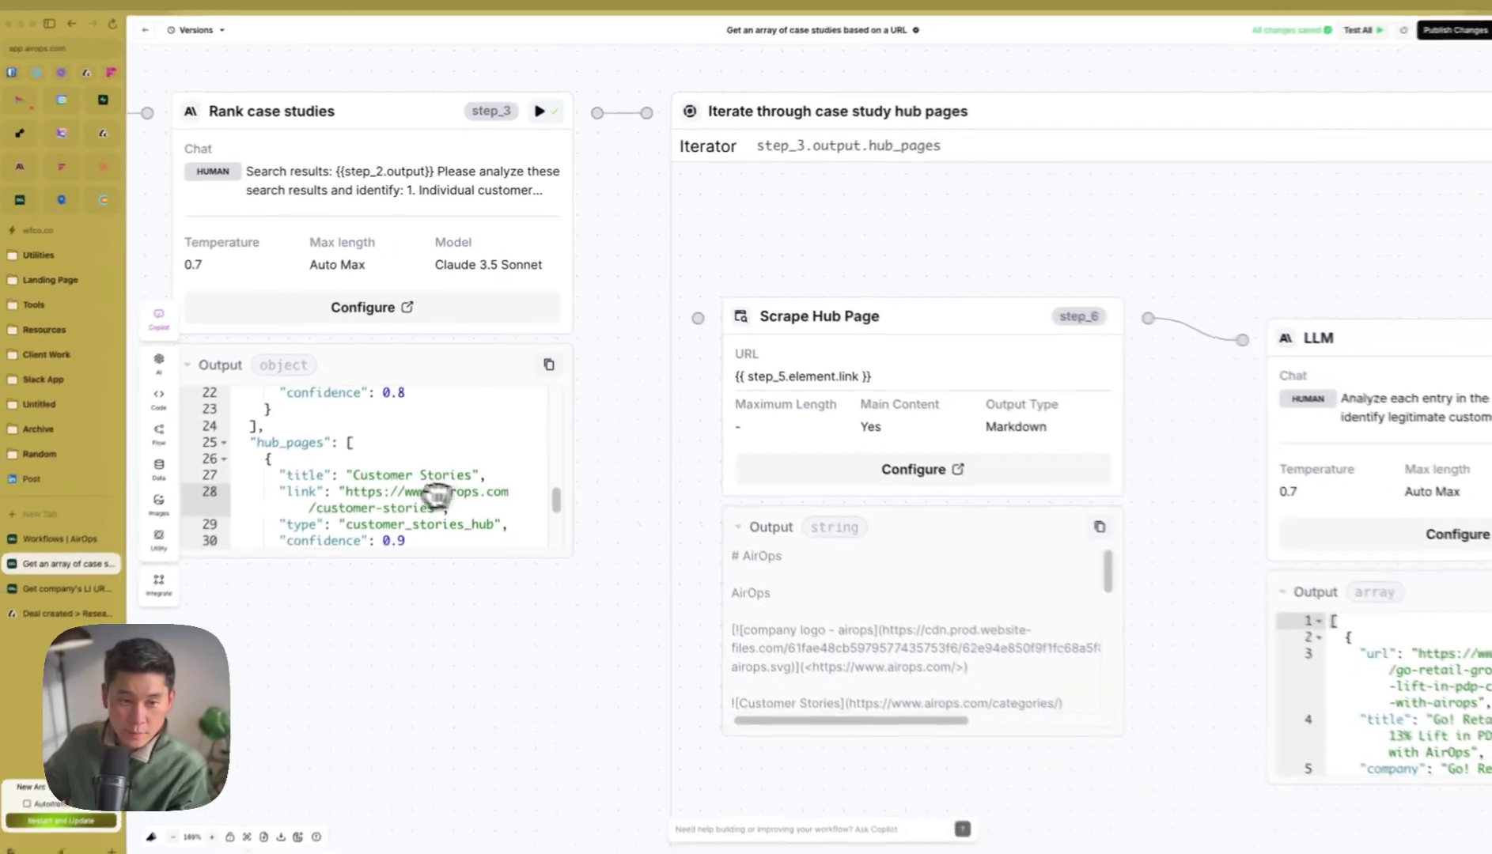
{"action": "scroll", "coordinate": [1159, 458], "scroll_direction": "right", "scroll_amount": 3}
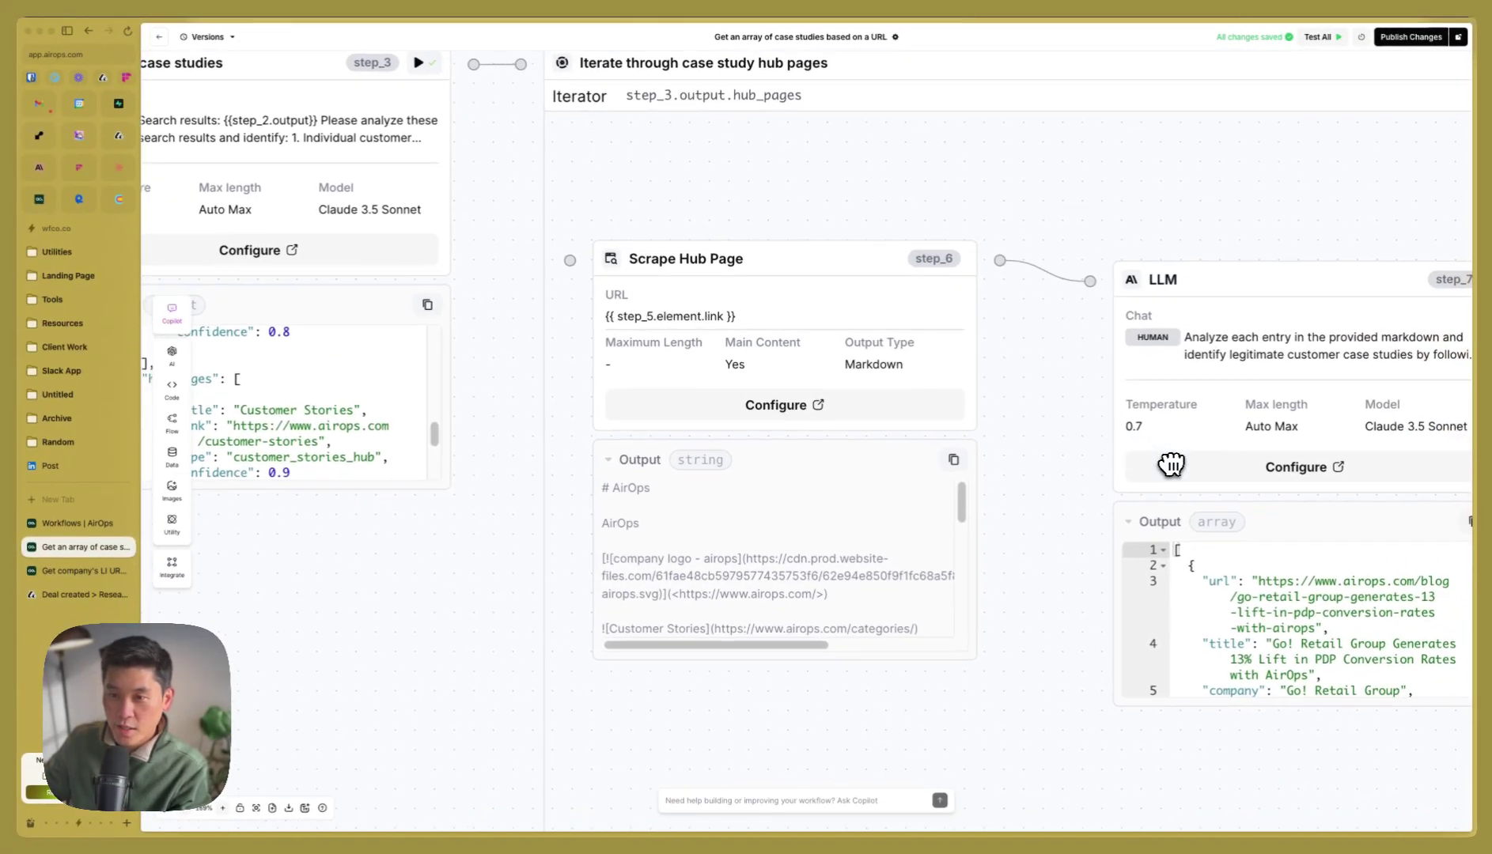
{"action": "scroll", "coordinate": [1020, 606], "scroll_direction": "down", "scroll_amount": 5}
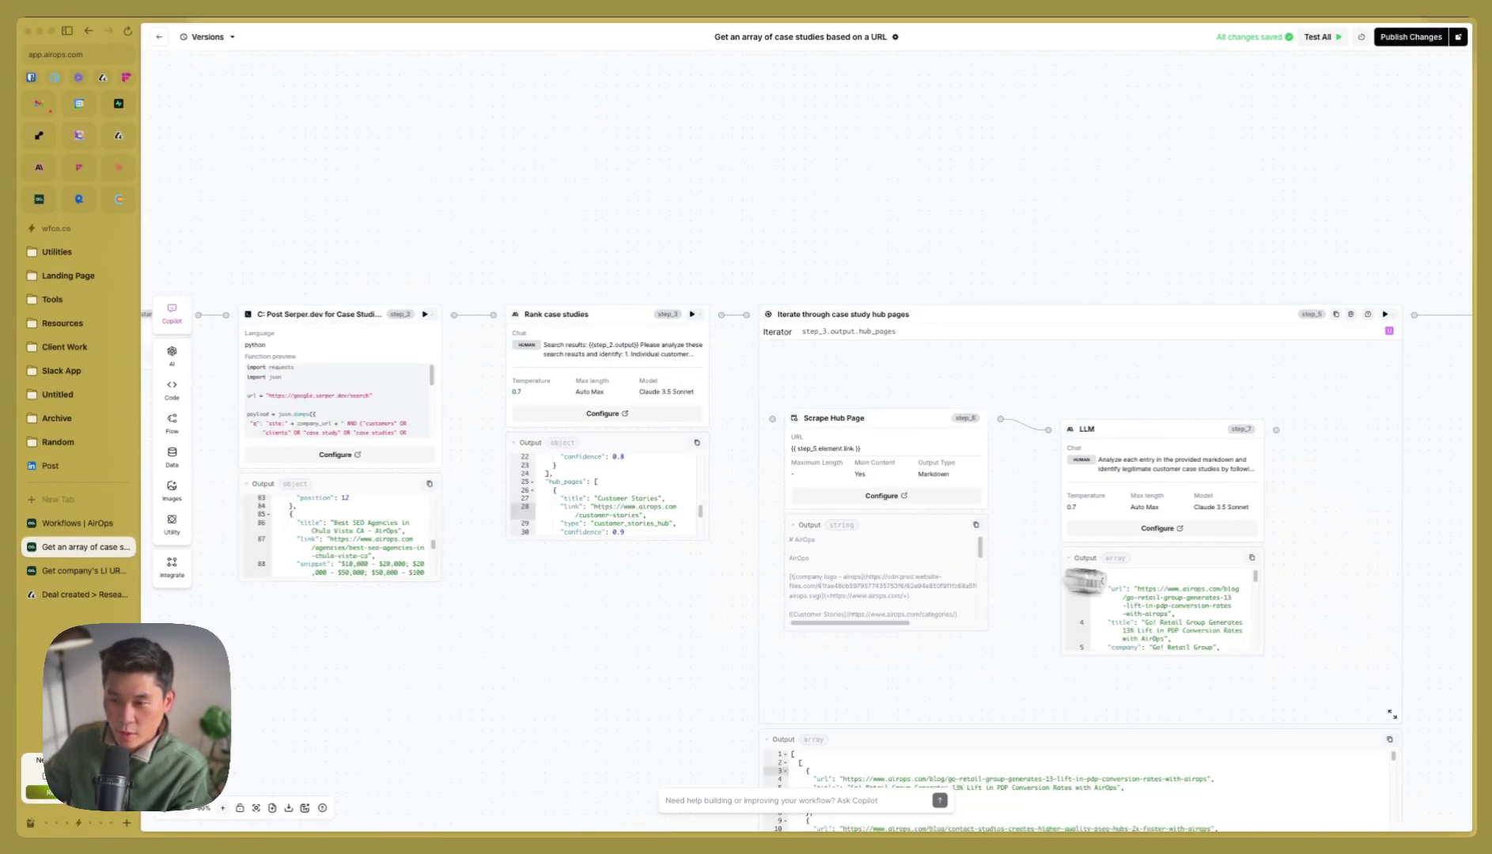
{"action": "scroll", "coordinate": [1408, 515], "scroll_direction": "right", "scroll_amount": 5}
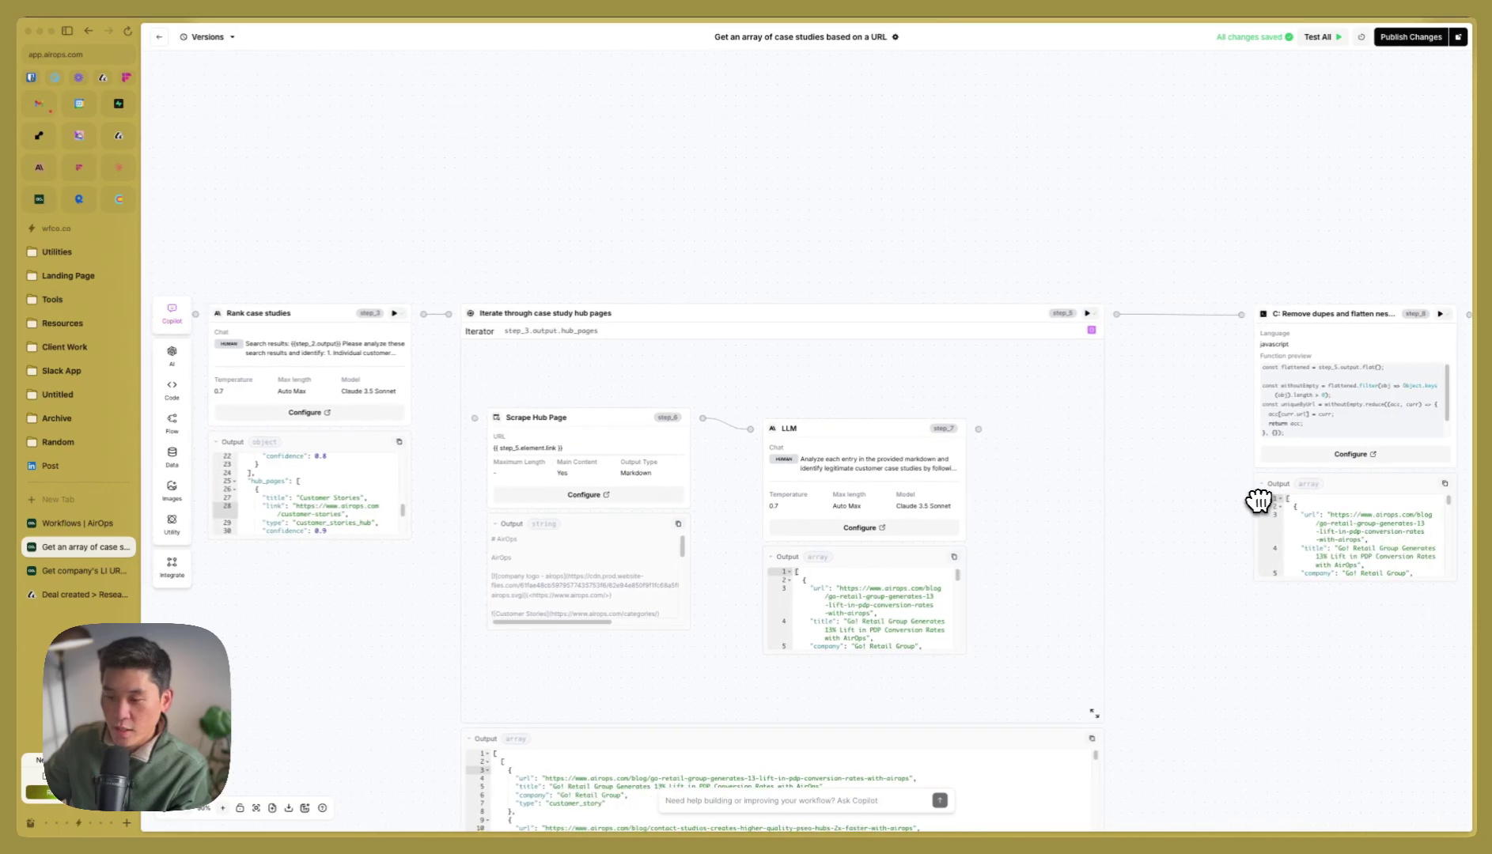
{"action": "scroll", "coordinate": [1182, 544], "scroll_direction": "right", "scroll_amount": 3}
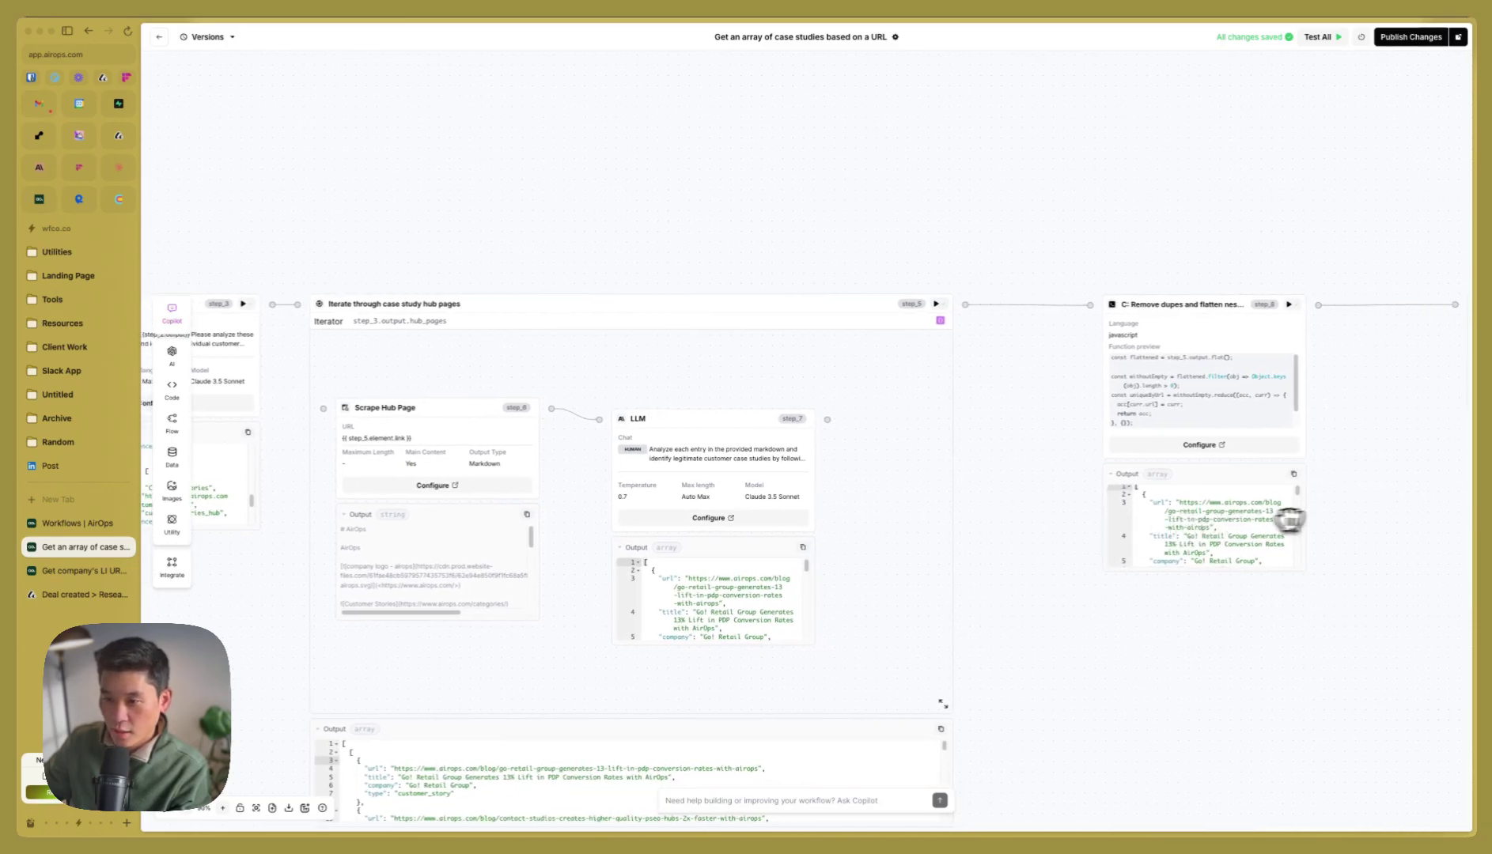
View the end of the case studies sub-workflow, and return to the Get an array of case studies step in New Deal Research - Account.
{"action": "scroll", "coordinate": [1288, 516], "scroll_direction": "right", "scroll_amount": 6}
{"action": "key", "text": "ctrl+Tab"}
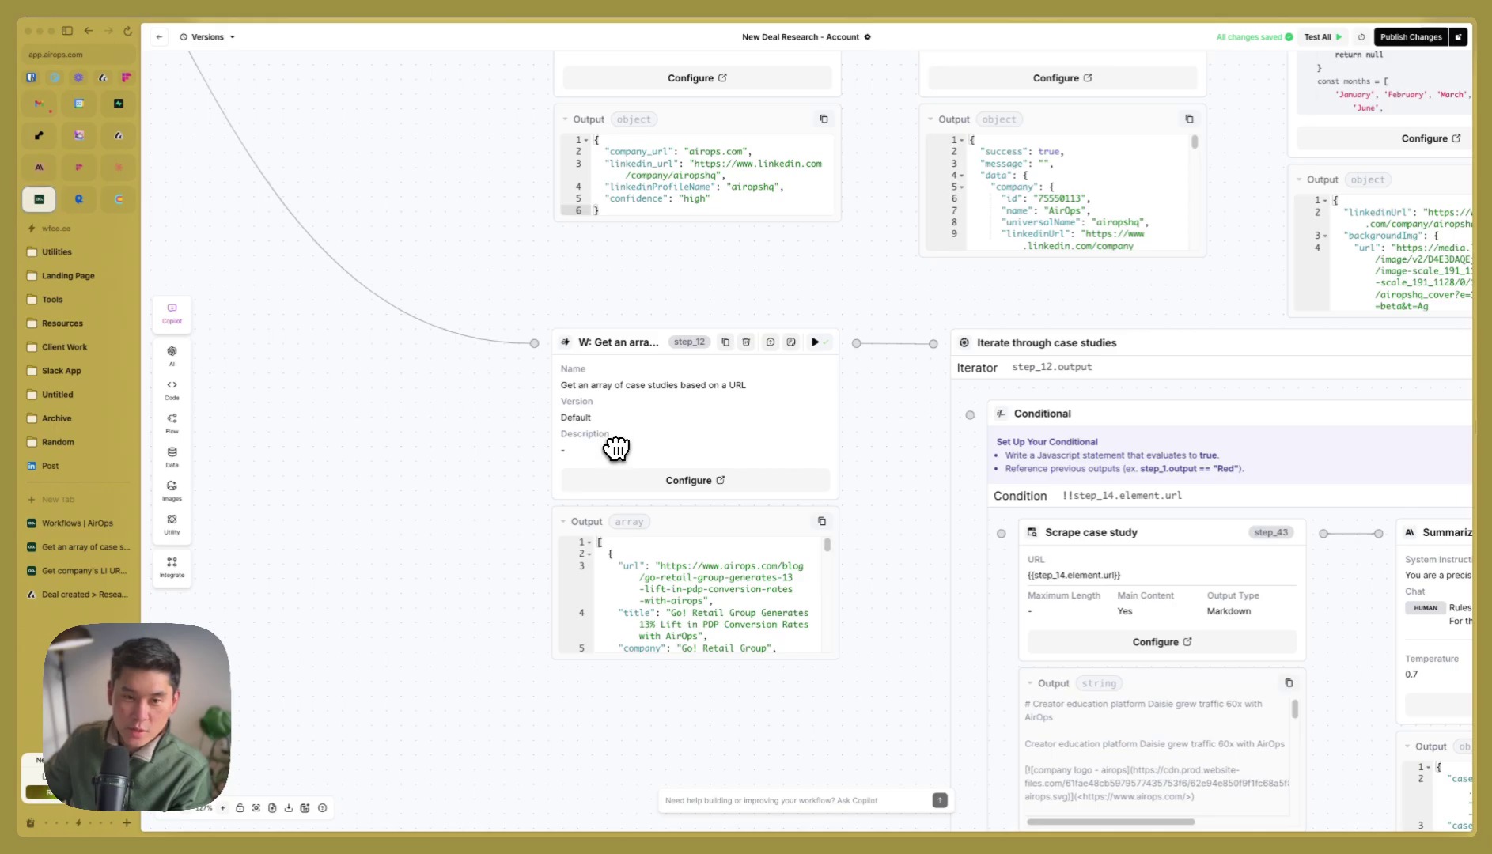
{"action": "key", "text": "ctrl+Tab"}
{"action": "key", "text": "ctrl+Tab"}
{"action": "key", "text": "ctrl+Tab"}
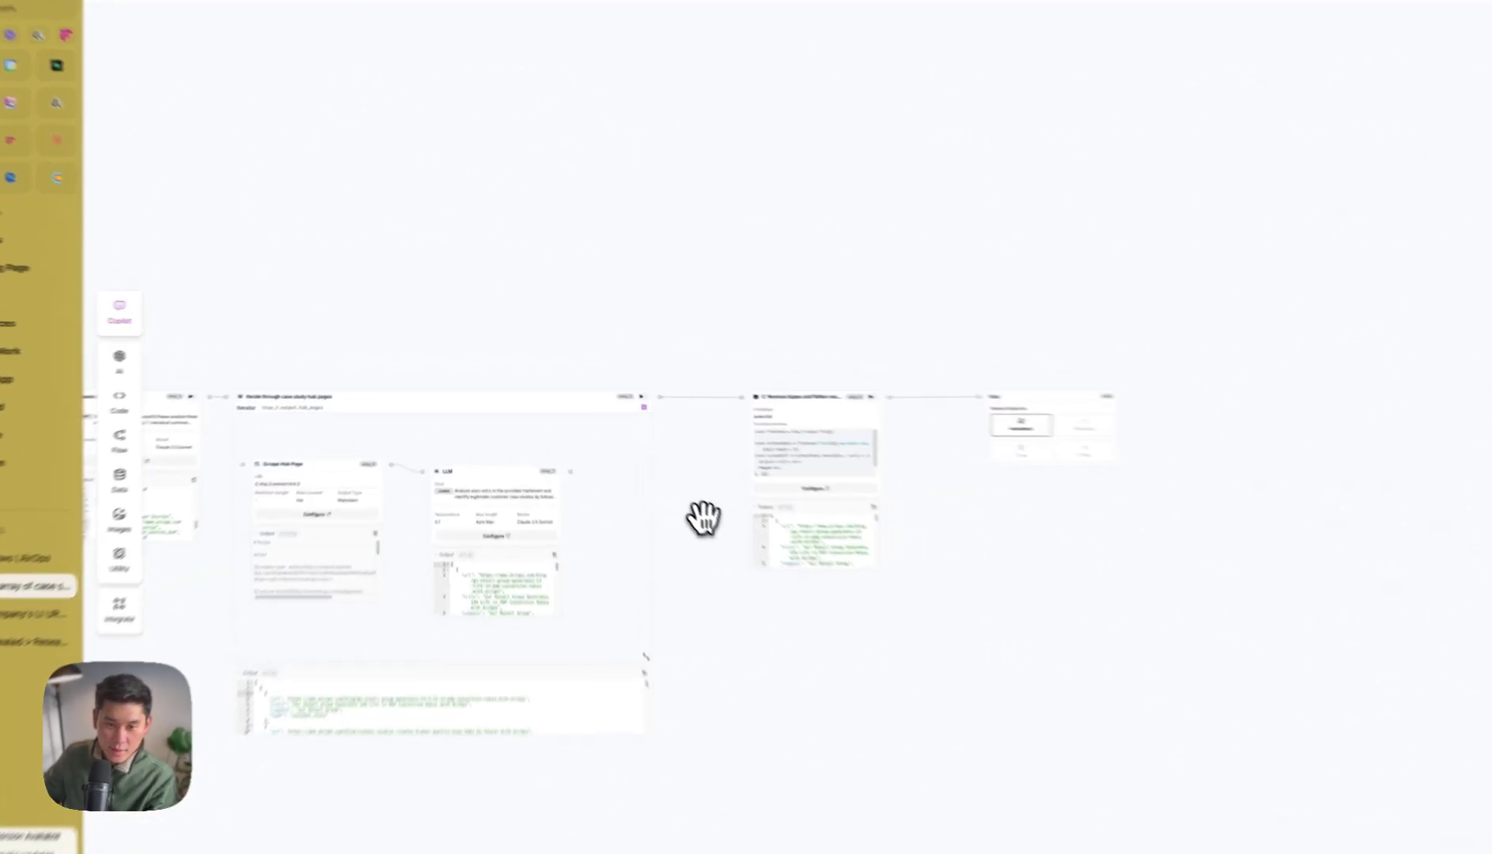
{"action": "key", "text": "ctrl+Tab"}
{"action": "key", "text": "ctrl+Tab"}
{"action": "key", "text": "ctrl+Tab"}
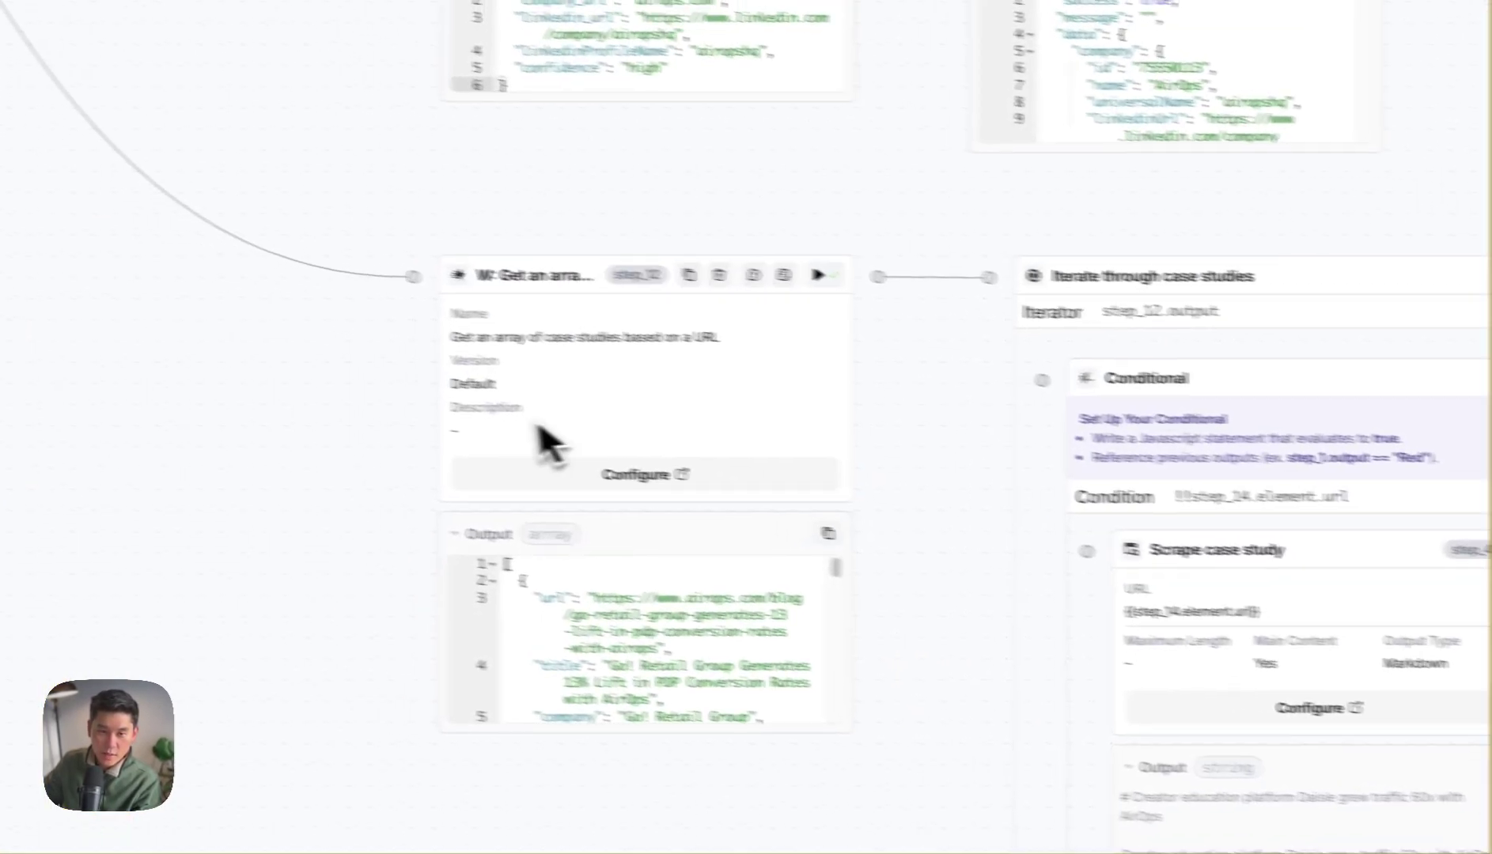
Survey the New Deal Research - Account workflow, focusing on the case studies branch and the company insights branch.
{"action": "scroll", "coordinate": [538, 428], "scroll_direction": "down", "scroll_amount": 10}
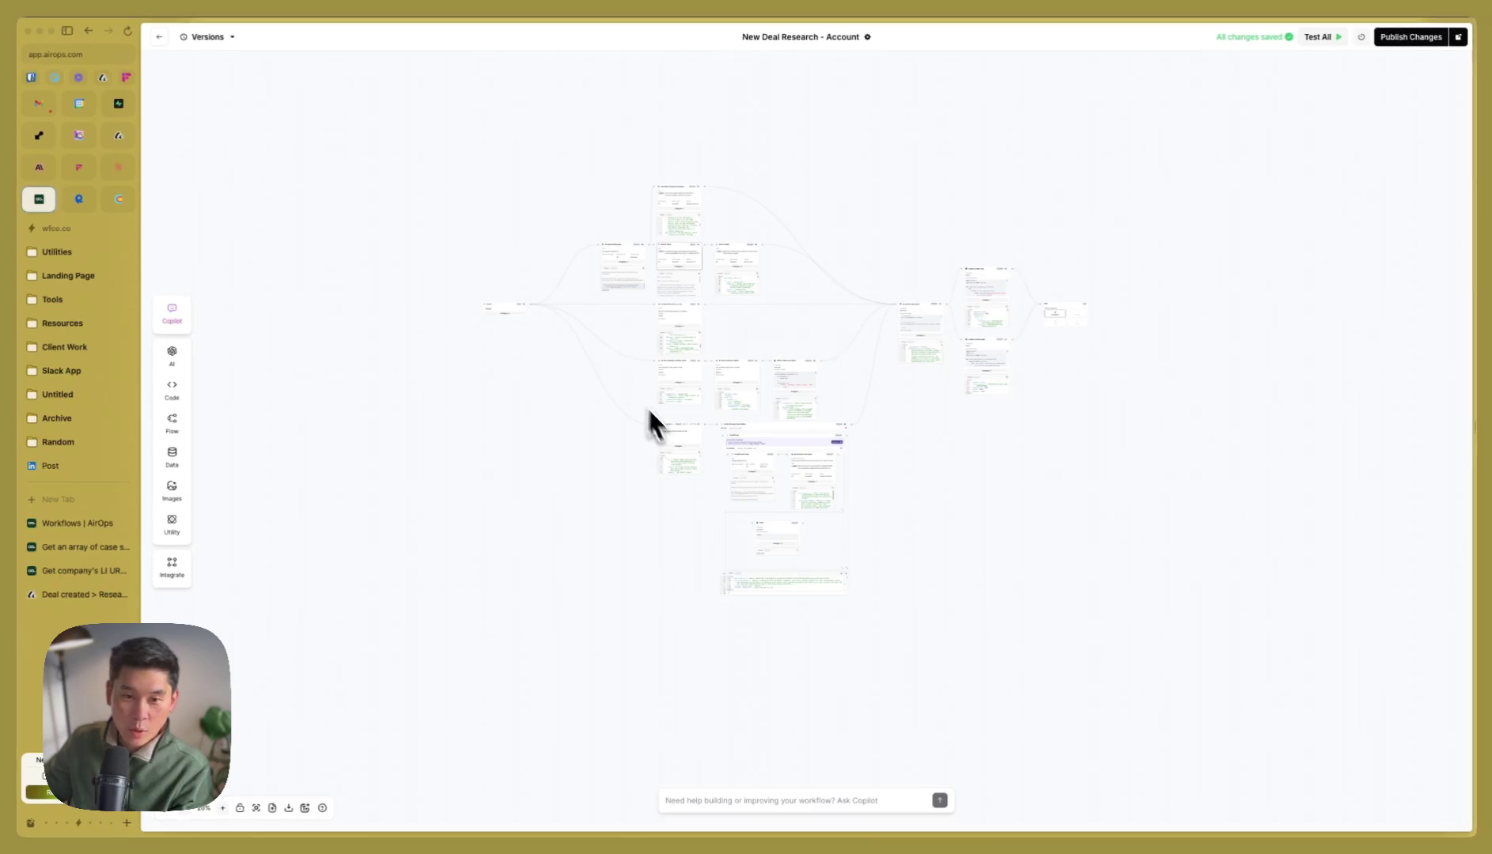
{"action": "scroll", "coordinate": [691, 457], "scroll_direction": "up", "scroll_amount": 3}
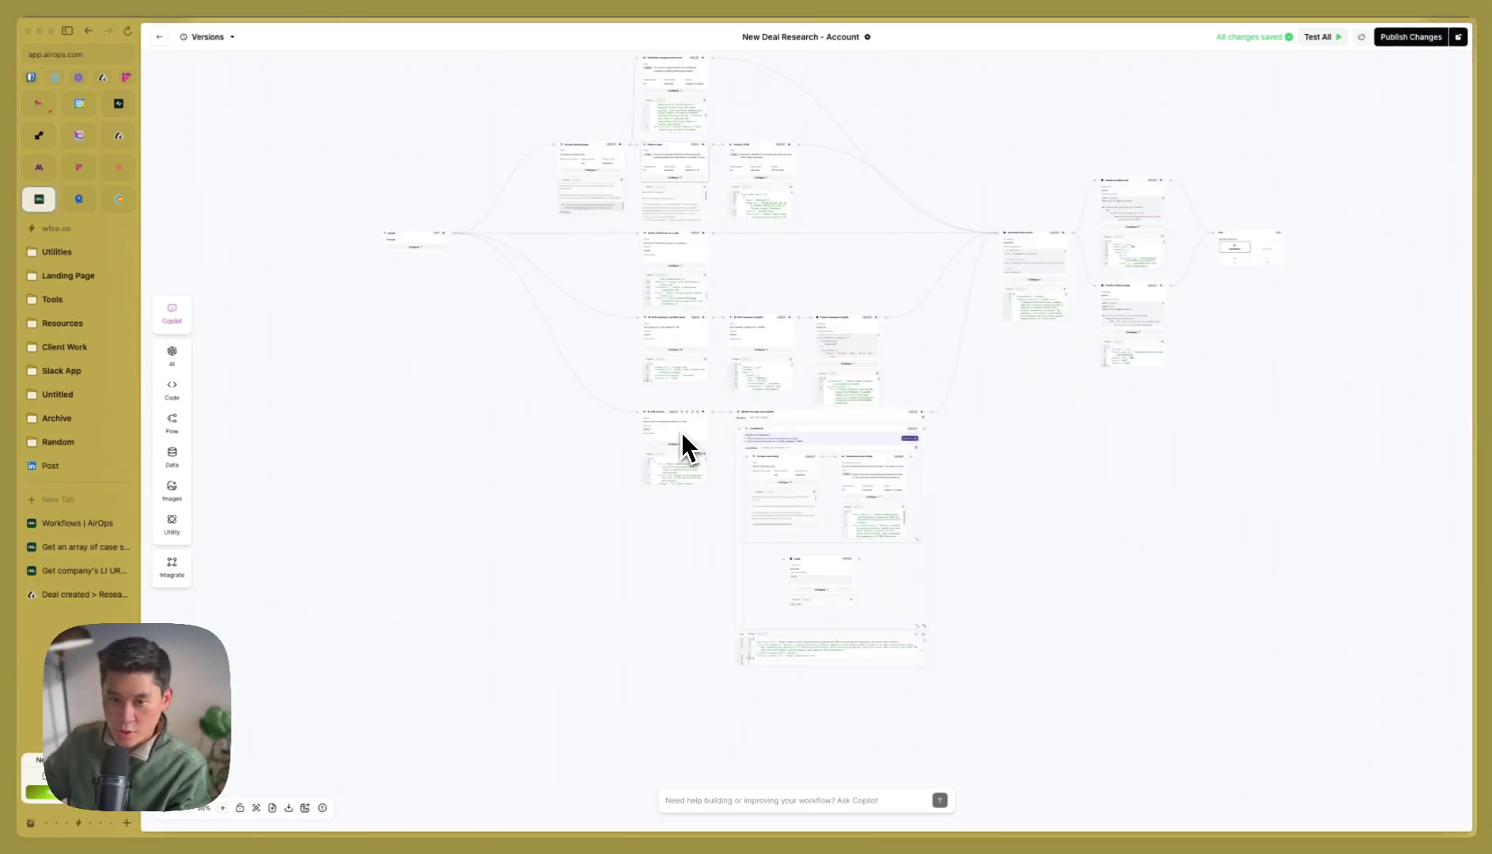
{"action": "scroll", "coordinate": [680, 433], "scroll_direction": "up", "scroll_amount": 5}
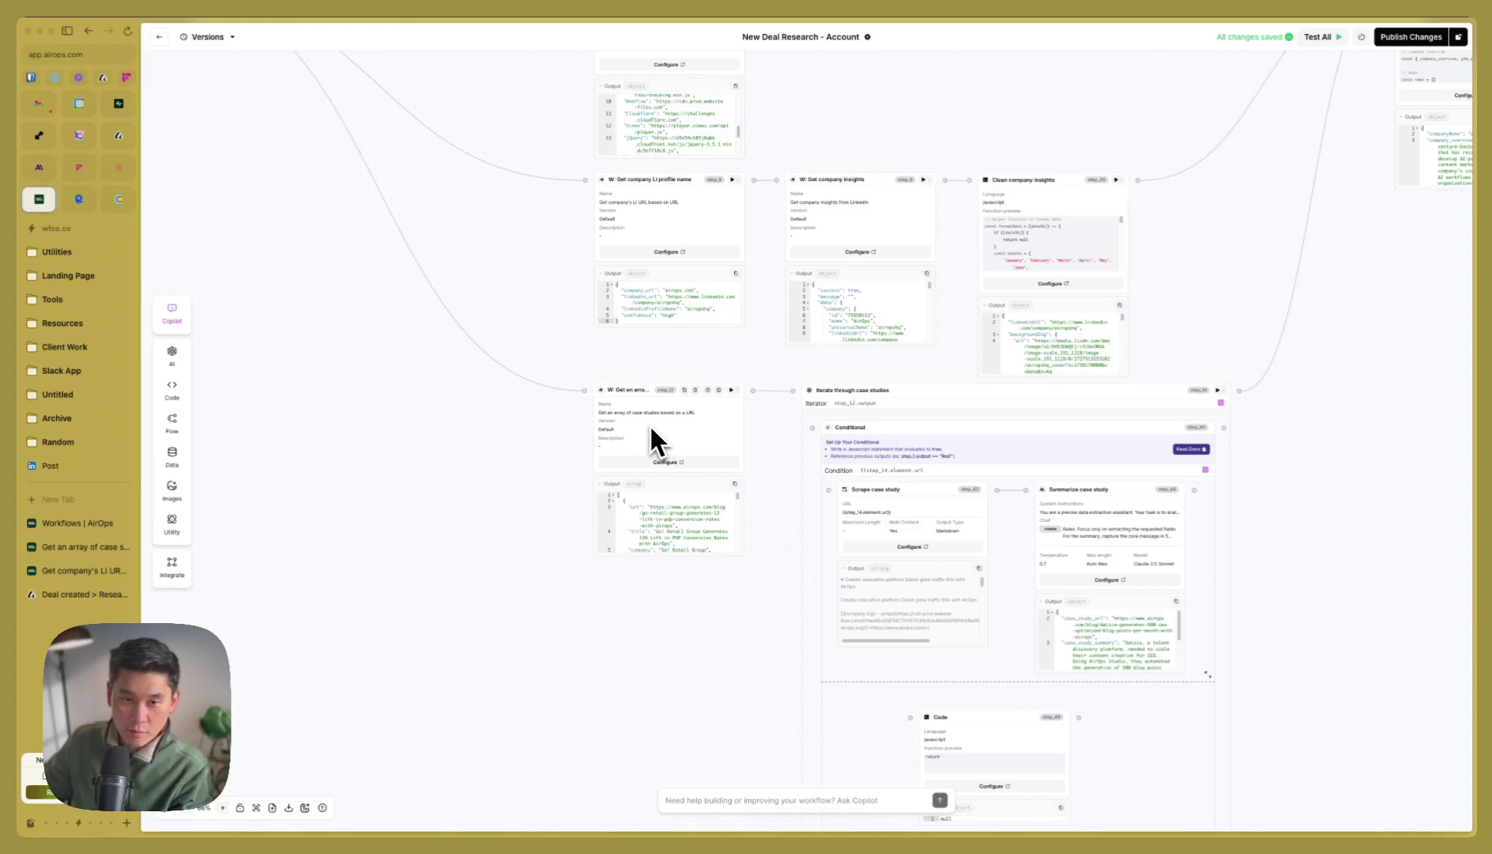
{"action": "scroll", "coordinate": [650, 429], "scroll_direction": "up", "scroll_amount": 3}
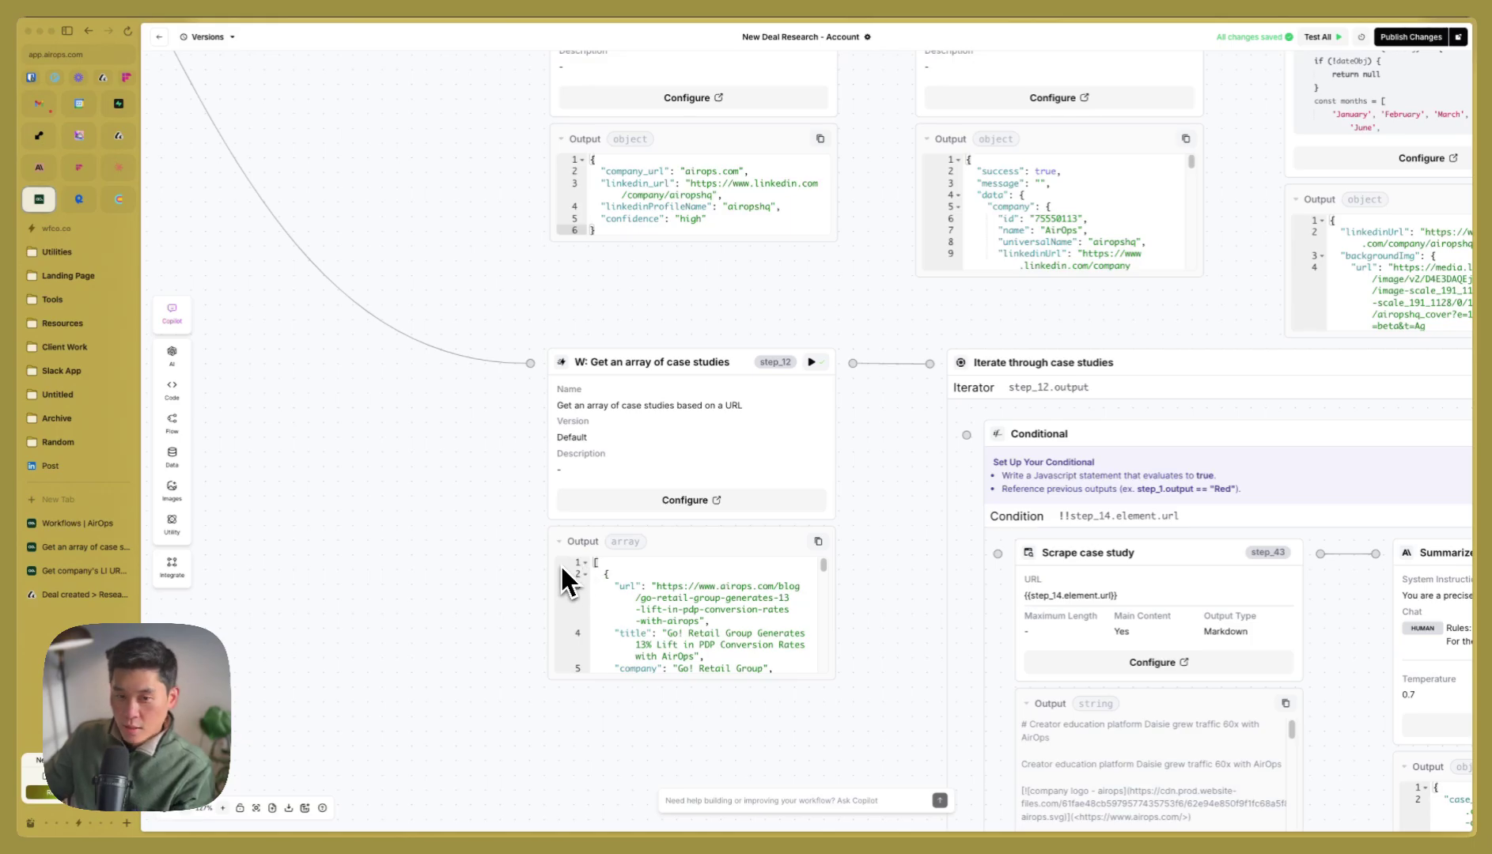
{"action": "scroll", "coordinate": [887, 480], "scroll_direction": "down", "scroll_amount": 5}
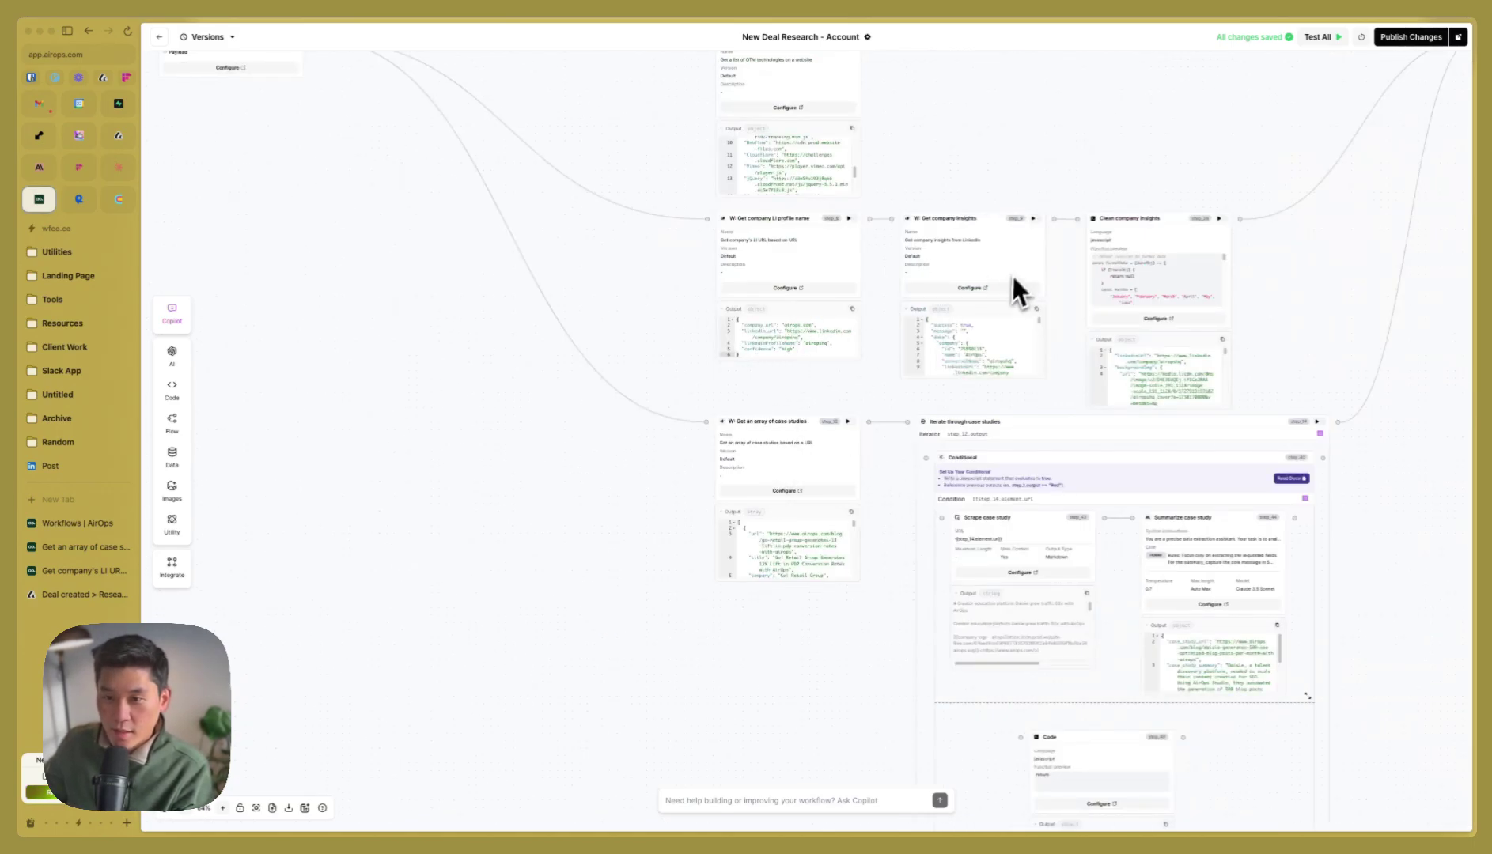
{"action": "scroll", "coordinate": [988, 352], "scroll_direction": "up", "scroll_amount": 1}
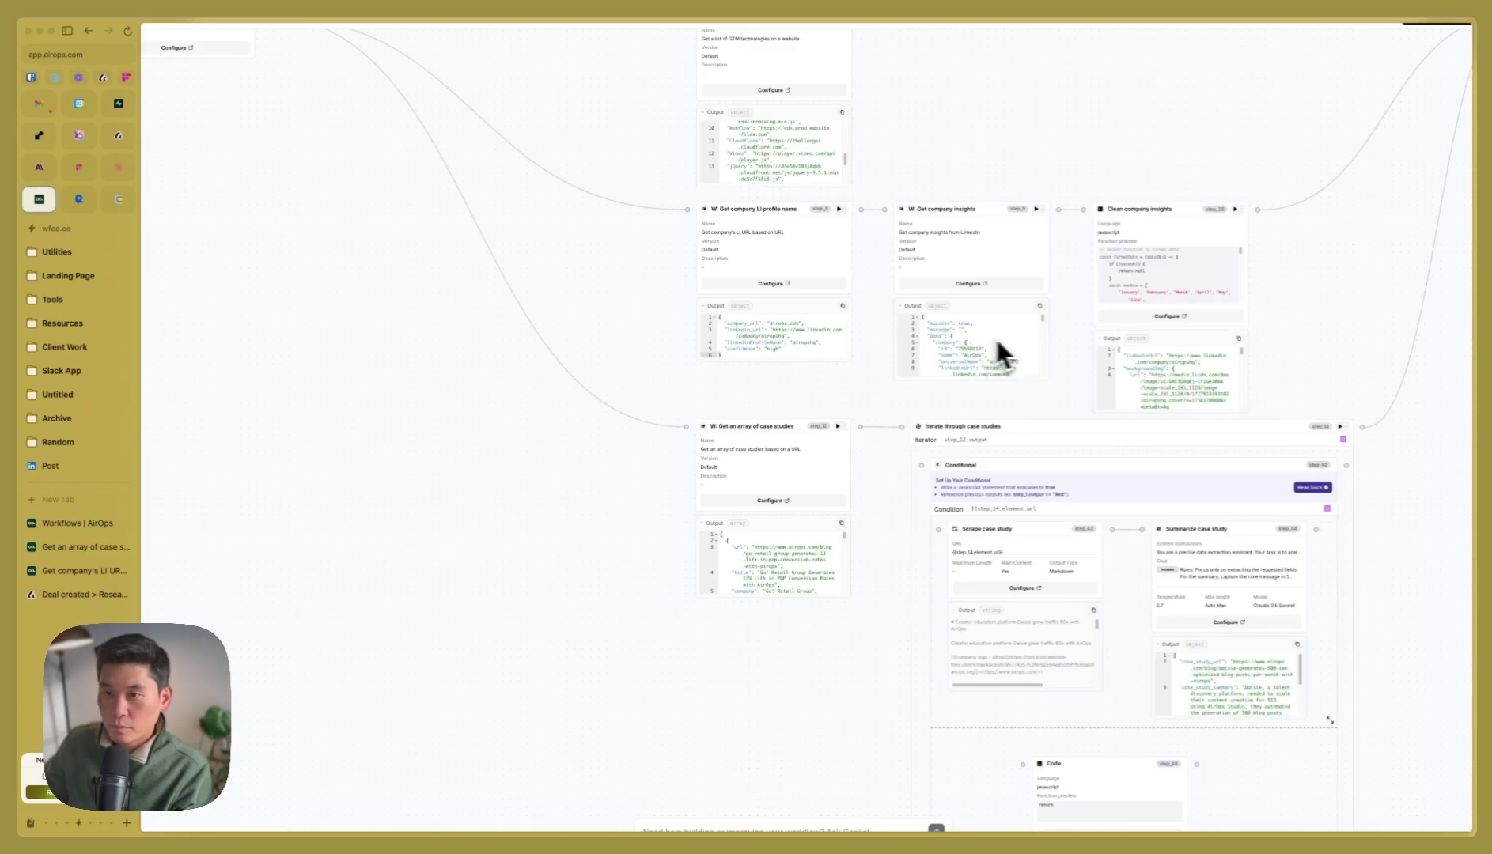
{"action": "scroll", "coordinate": [1266, 286], "scroll_direction": "up", "scroll_amount": 10}
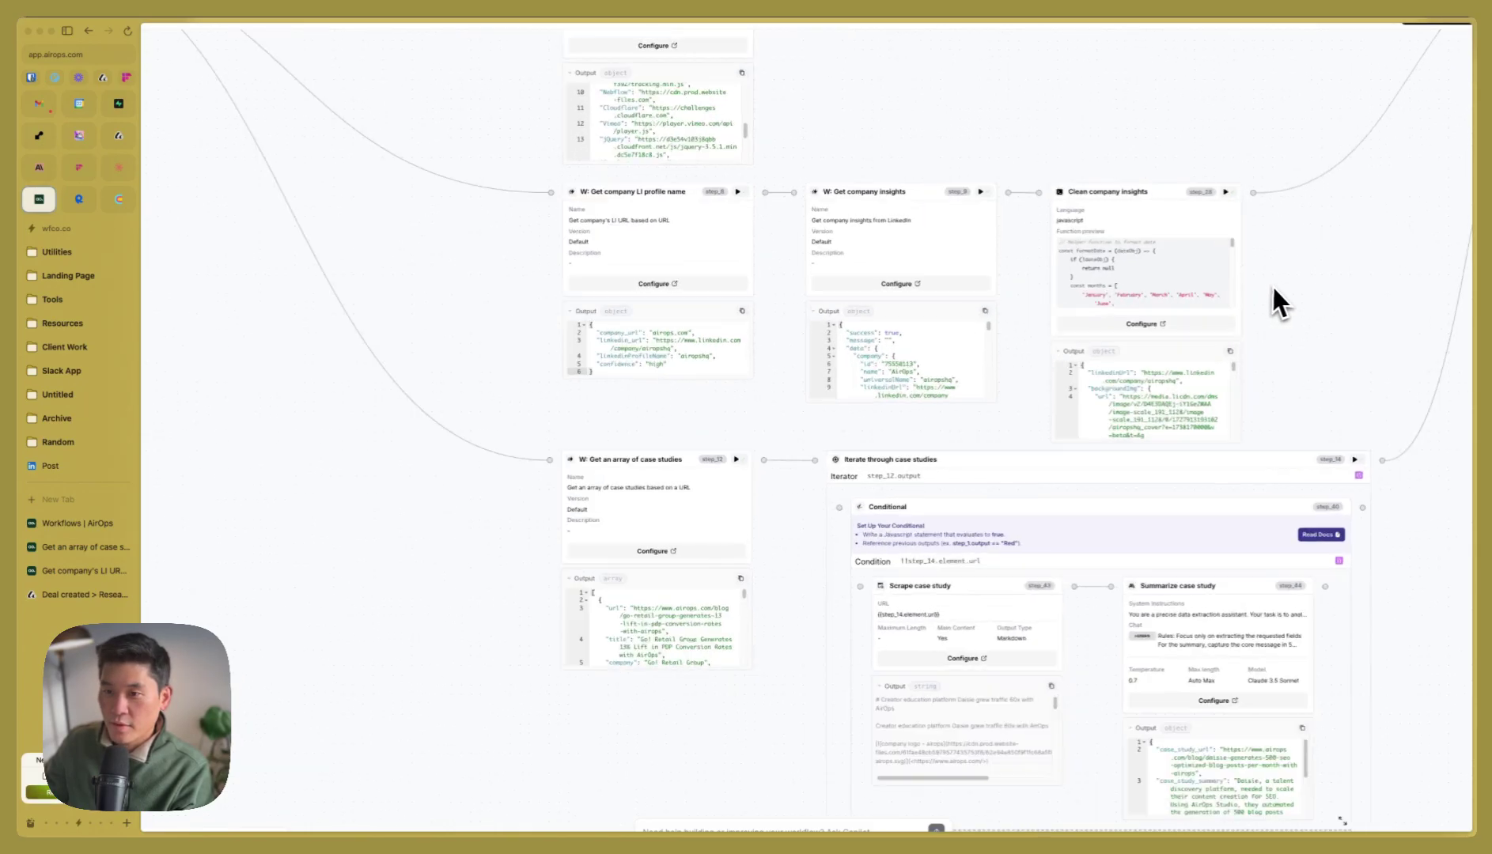
Open the Clean company insights code step and read through the first part of the Get company insights output.
{"action": "left_click", "coordinate": [1085, 356]}
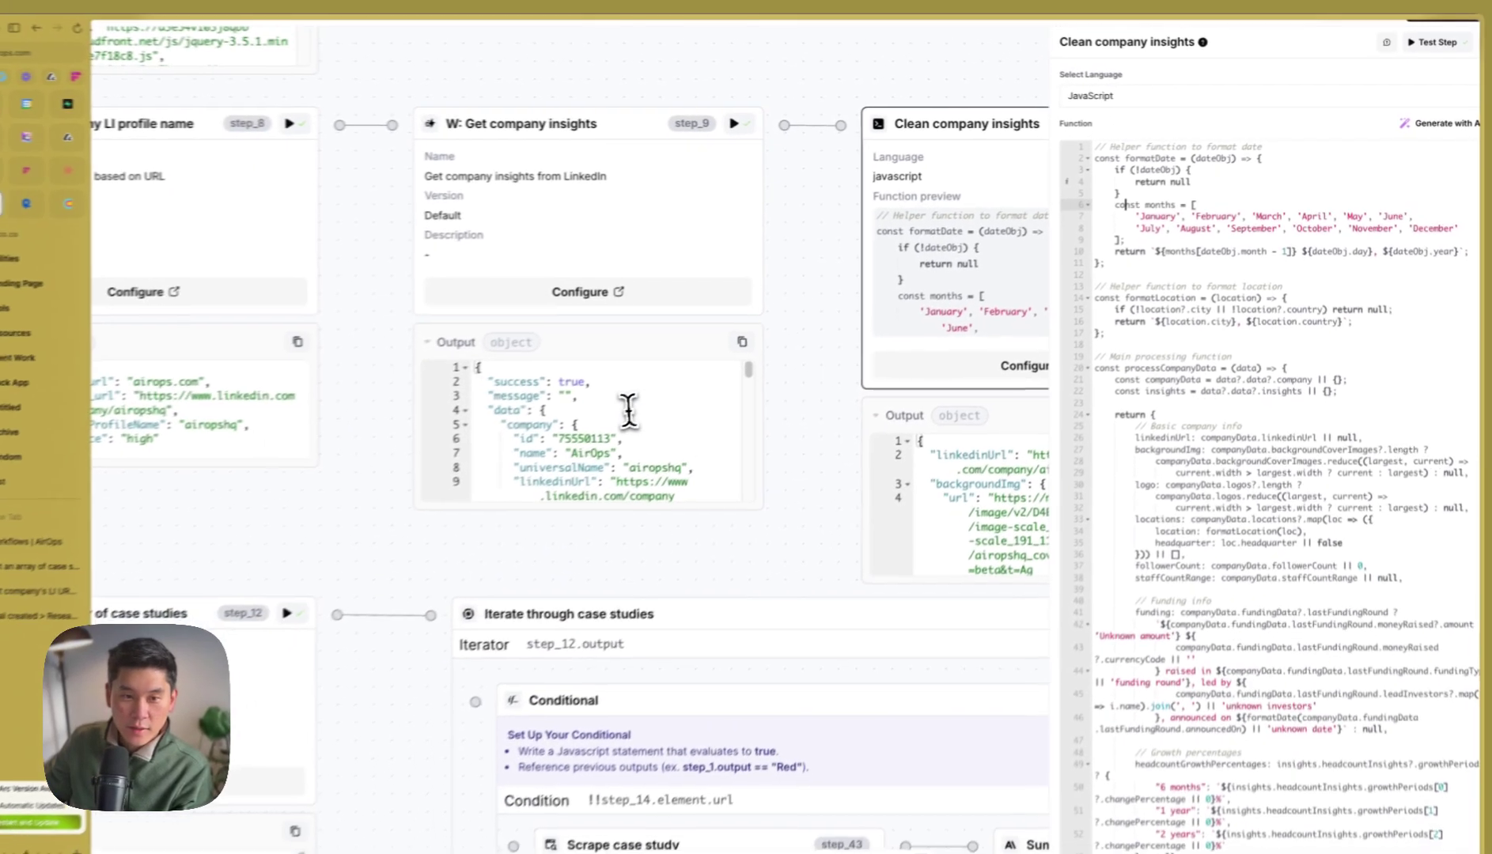
{"action": "scroll", "coordinate": [593, 403], "scroll_direction": "down", "scroll_amount": 5}
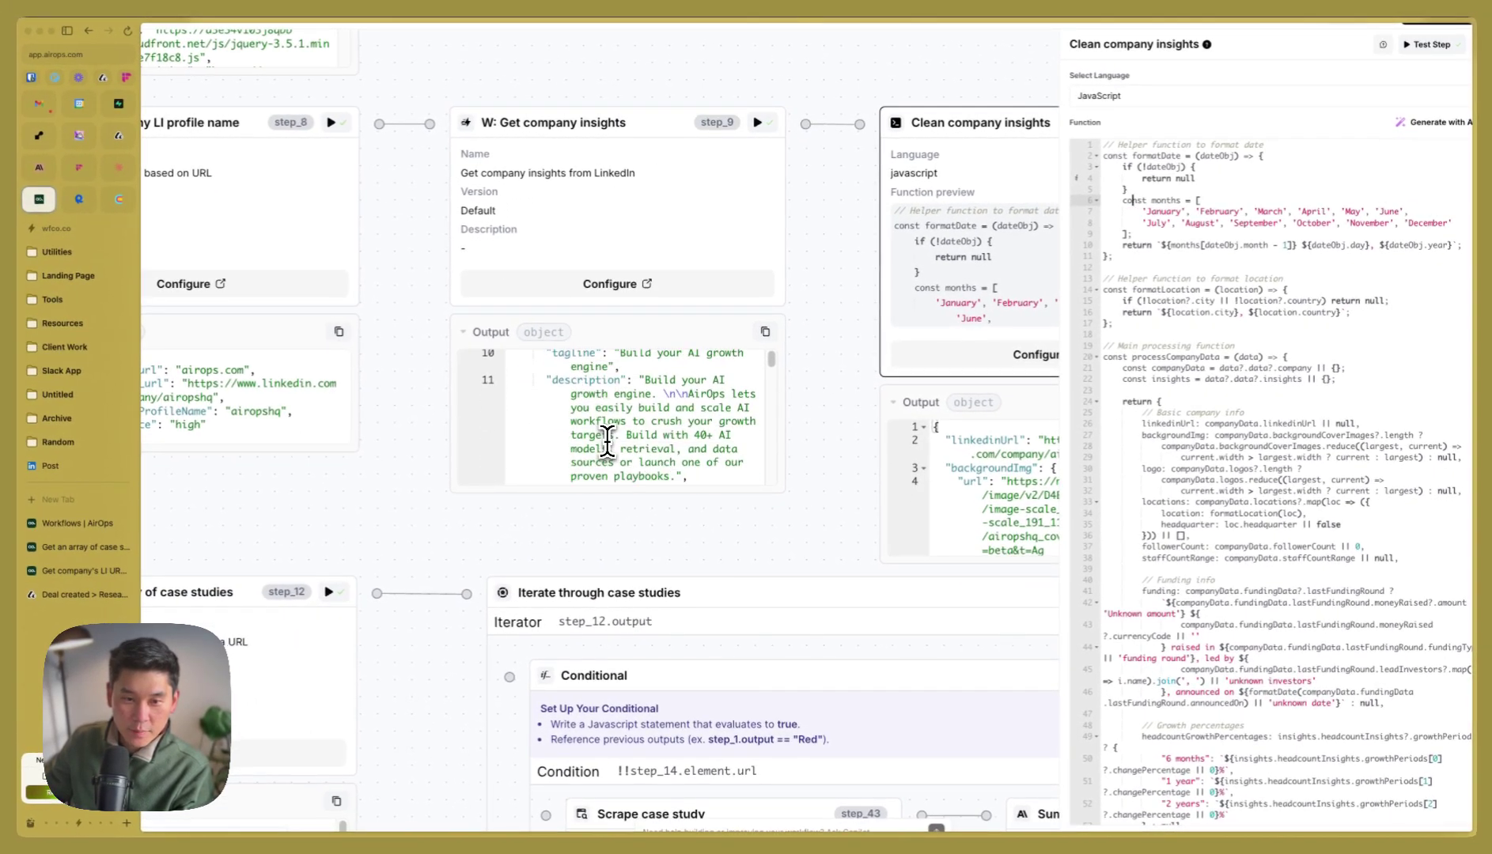
{"action": "scroll", "coordinate": [607, 443], "scroll_direction": "down", "scroll_amount": 15}
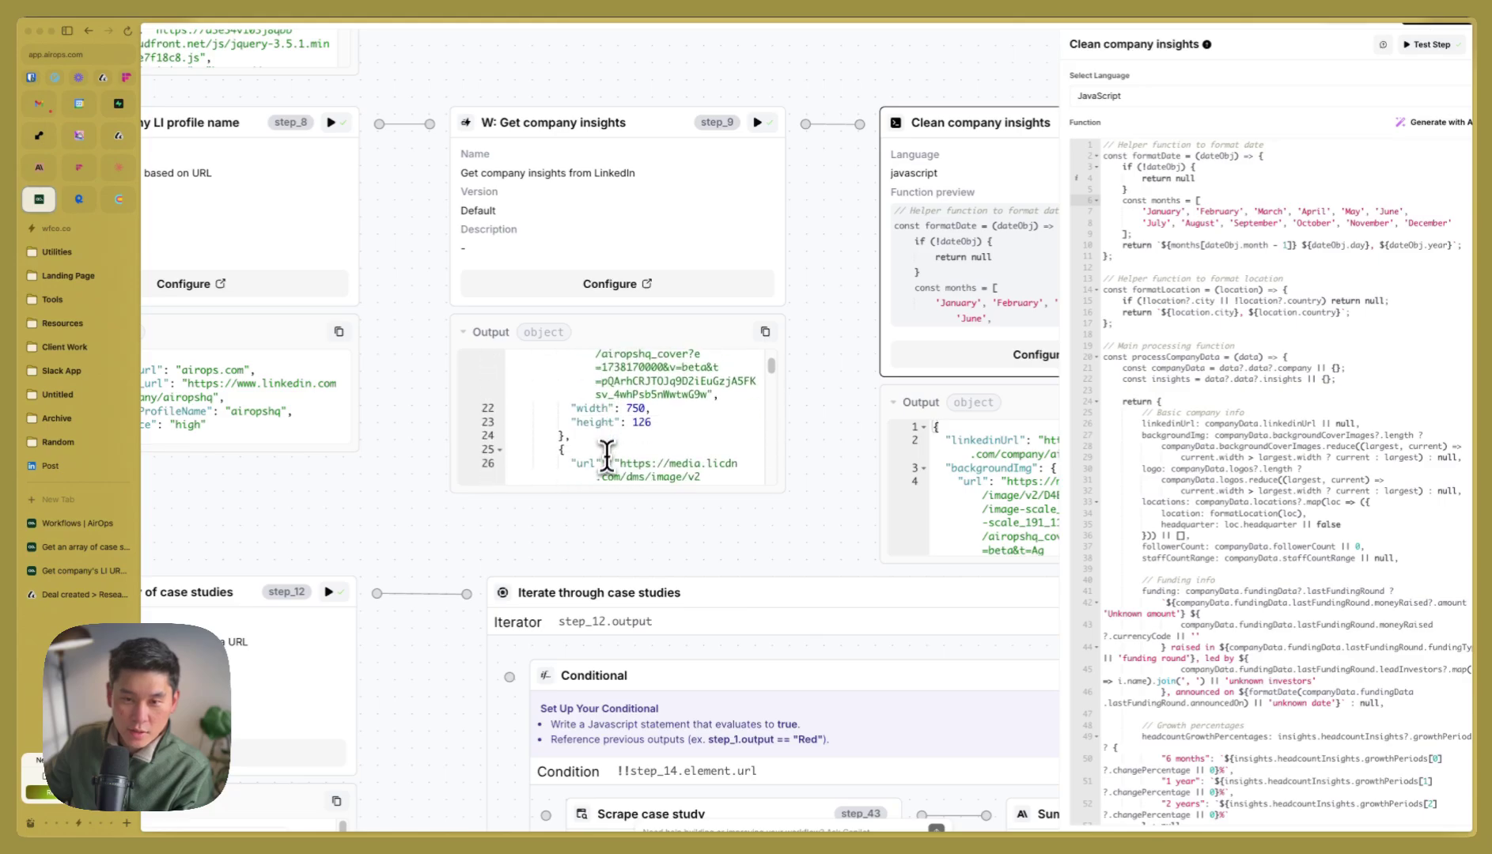
{"action": "scroll", "coordinate": [604, 467], "scroll_direction": "up", "scroll_amount": 15}
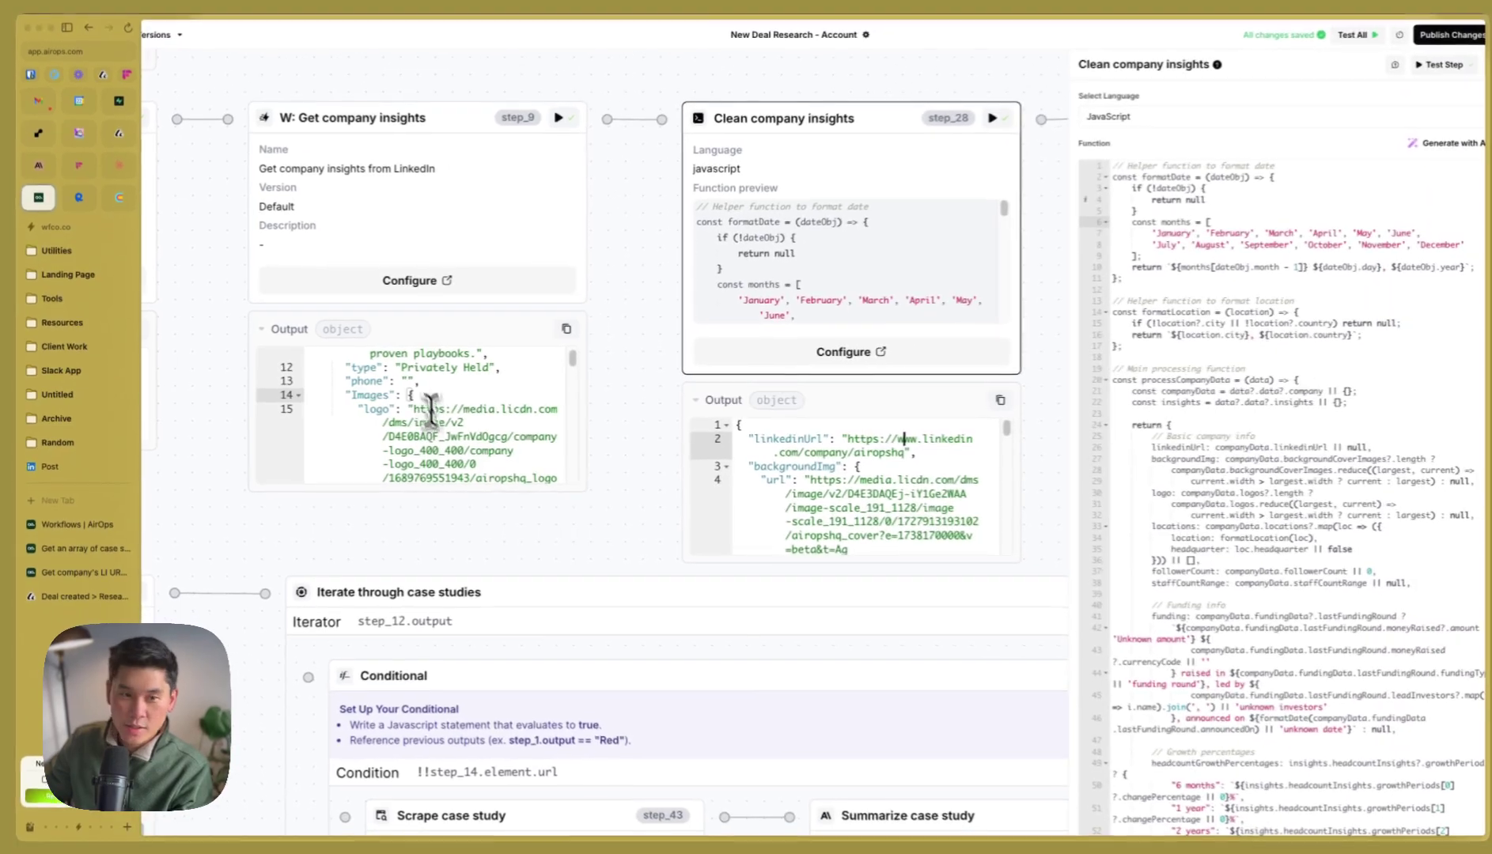
Compare the length of the raw Get company insights output with the Clean company insights output, reading both to their last lines.
{"action": "left_click", "coordinate": [510, 463]}
{"action": "left_click_drag", "start_coordinate": [568, 359], "coordinate": [575, 495]}
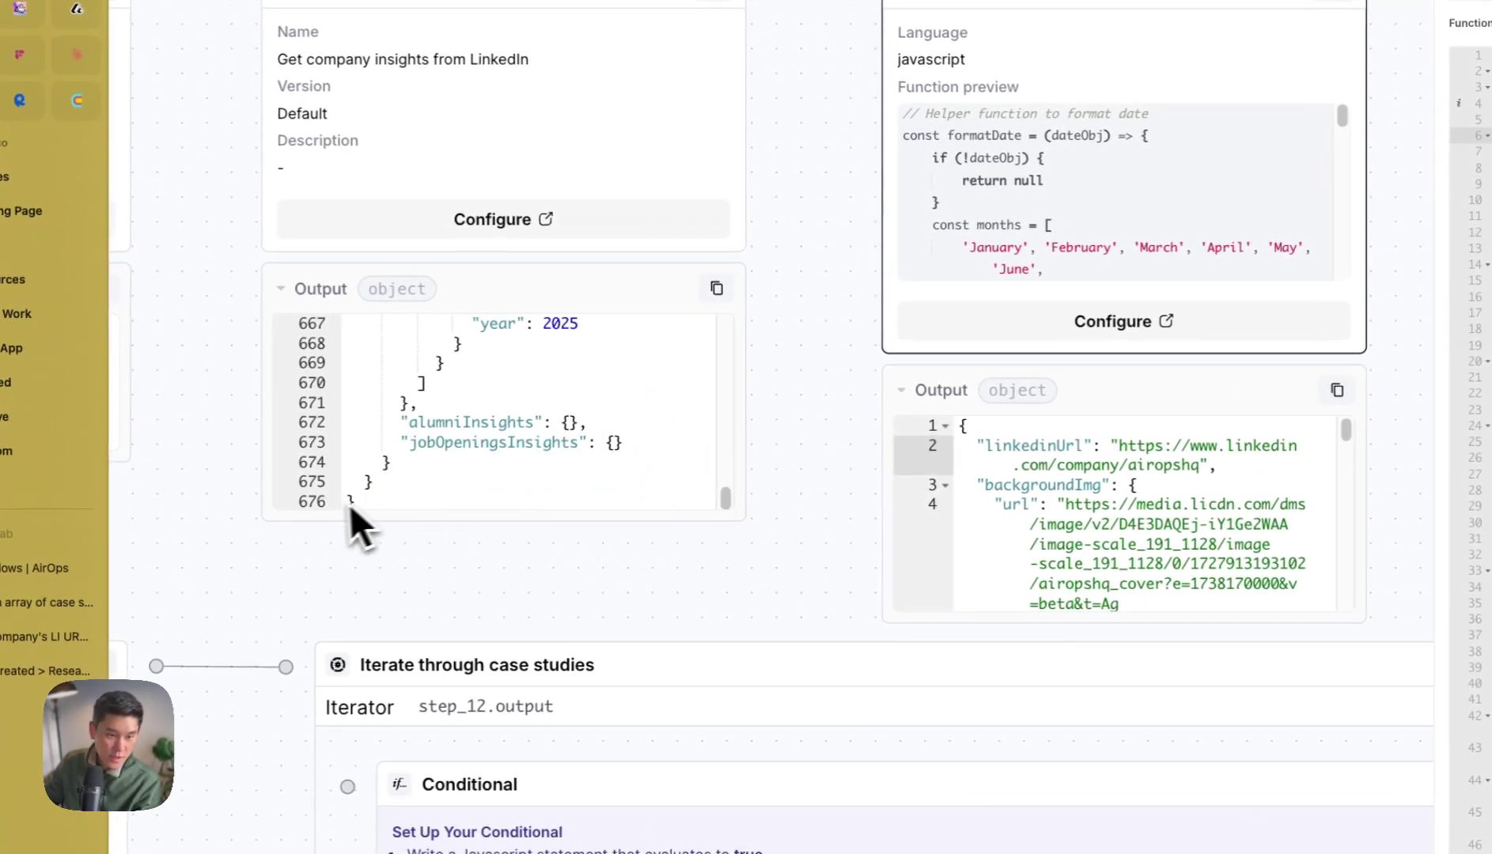
{"action": "left_click", "coordinate": [1280, 525]}
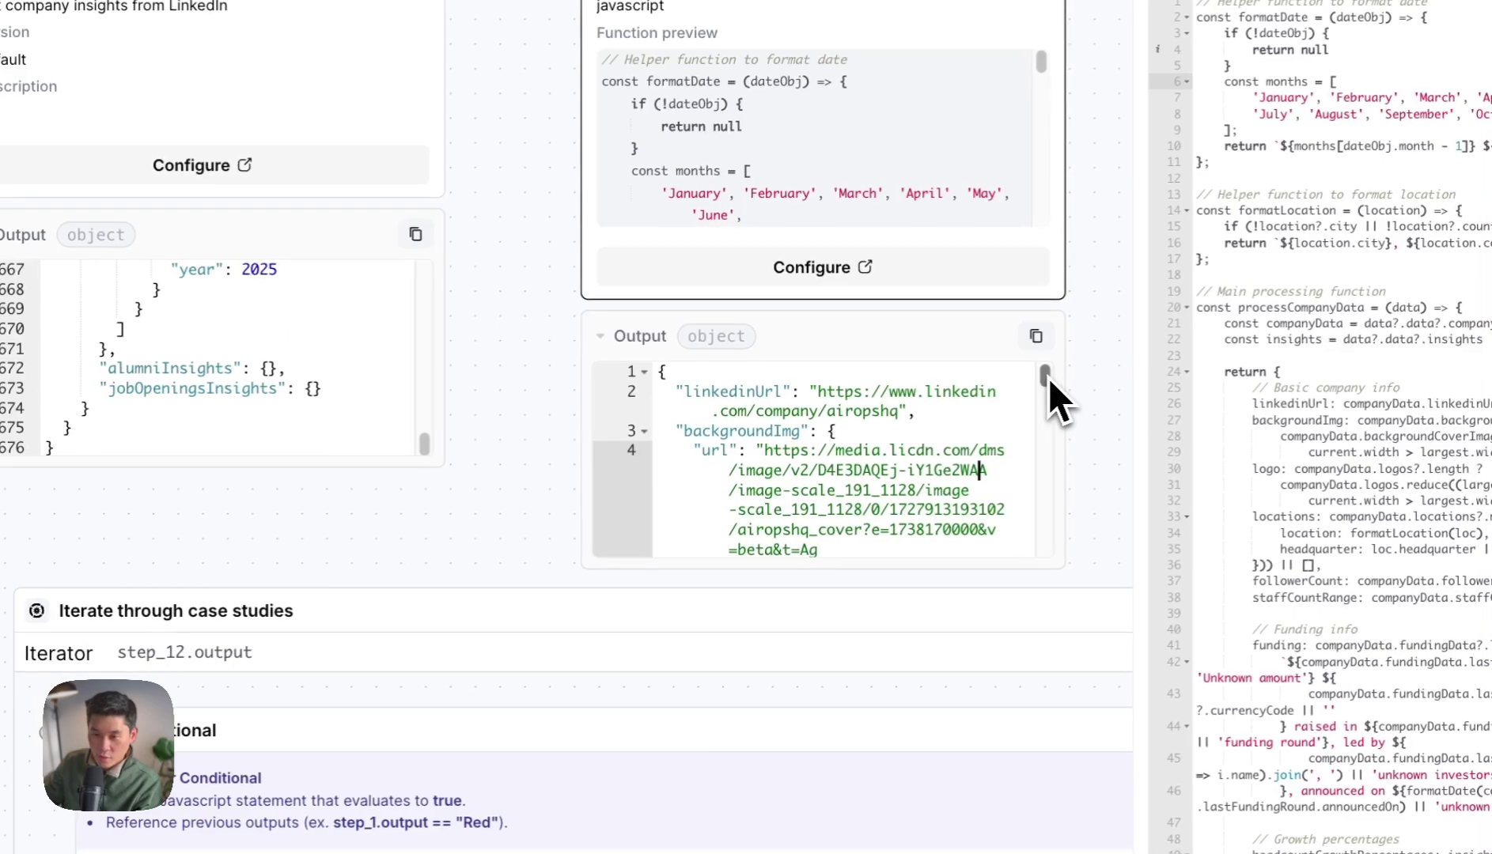
{"action": "left_click_drag", "start_coordinate": [1049, 378], "coordinate": [1046, 551]}
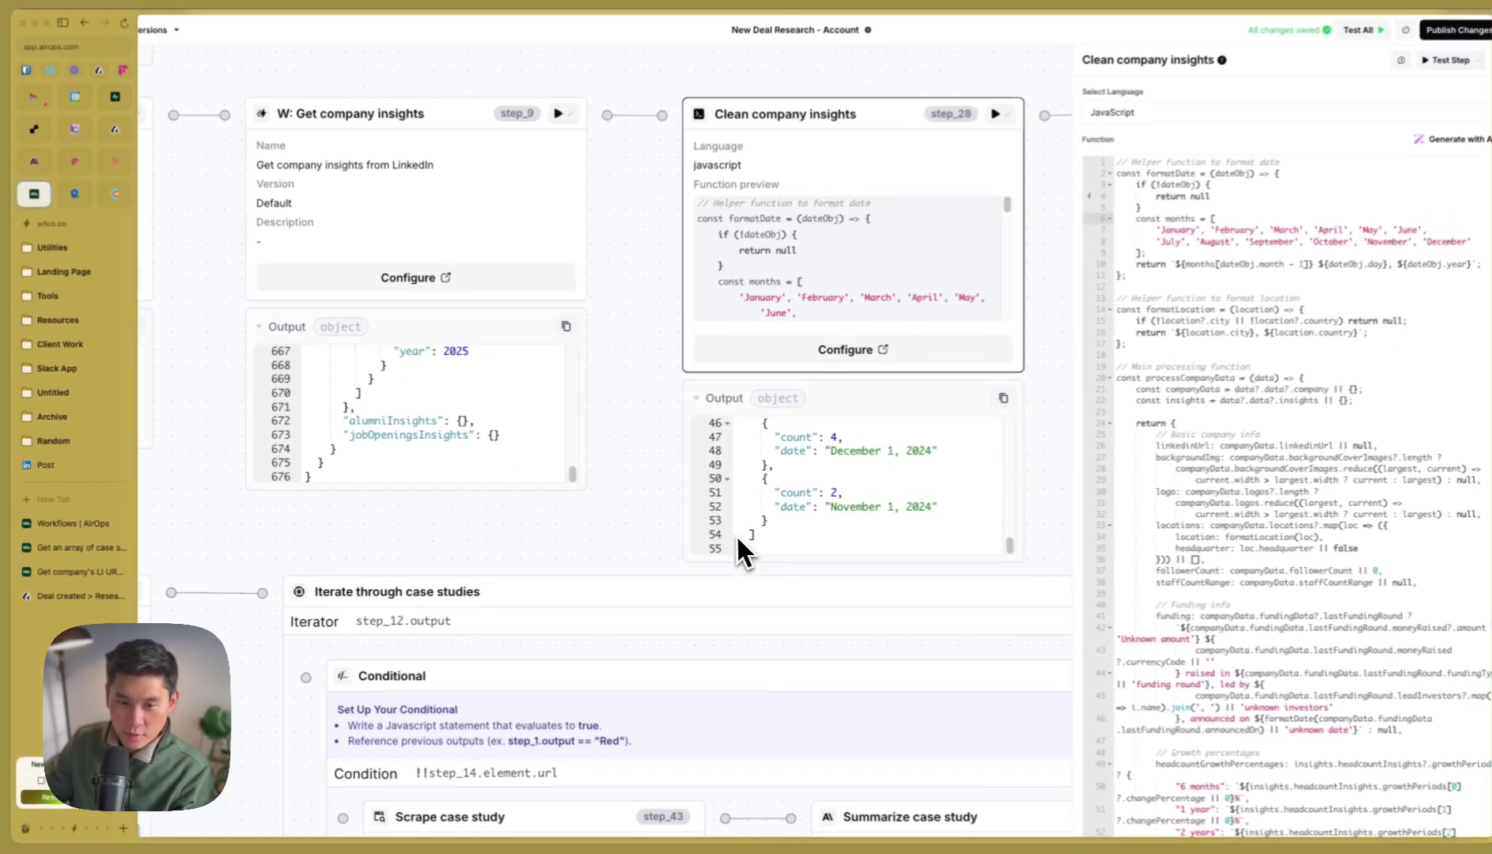
{"action": "scroll", "coordinate": [835, 508], "scroll_direction": "up", "scroll_amount": 5}
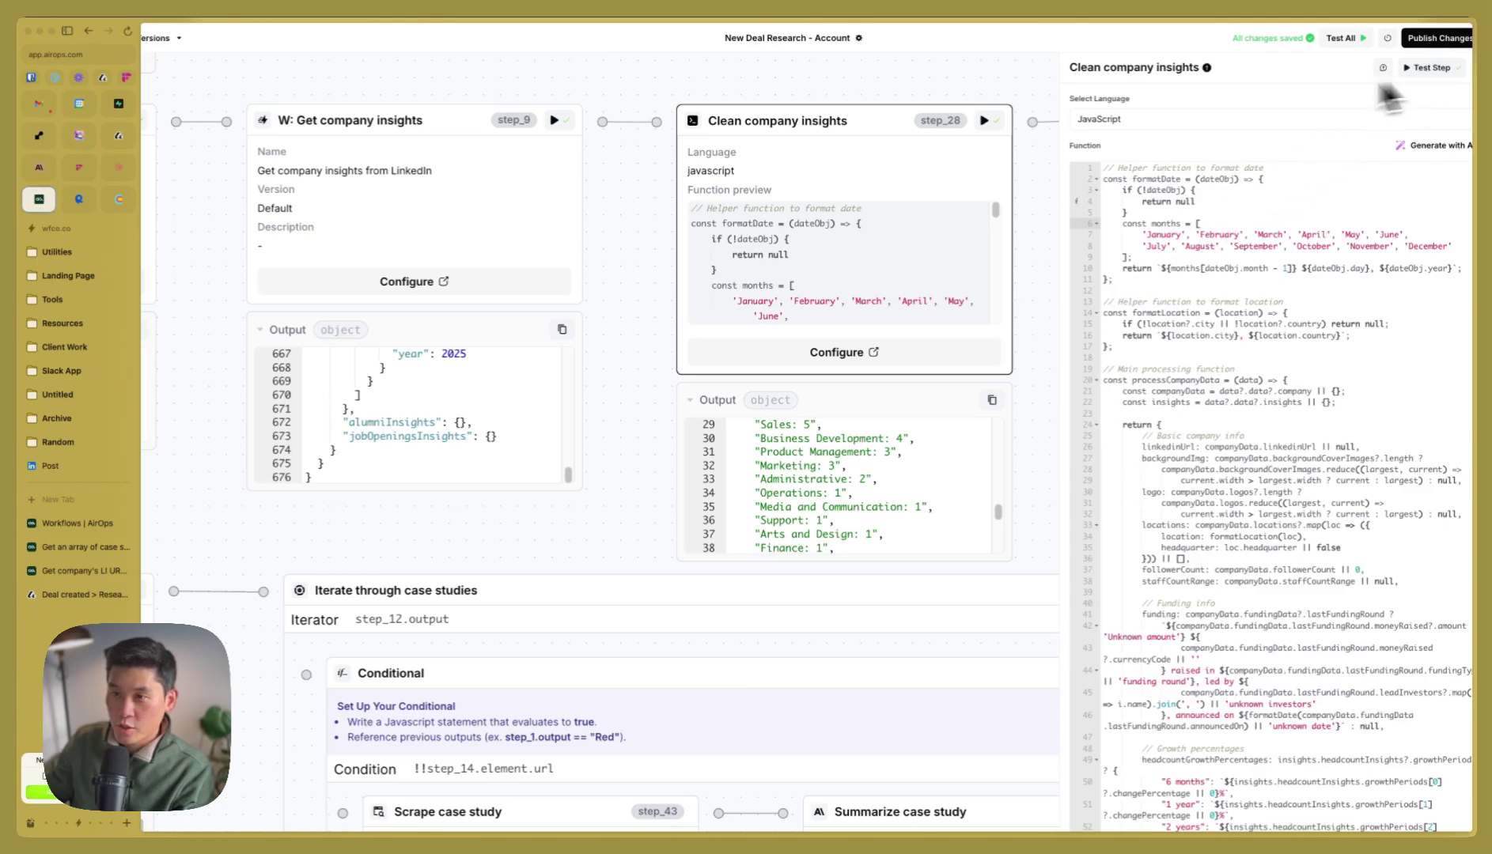
{"action": "scroll", "coordinate": [1150, 195], "scroll_direction": "down", "scroll_amount": 1}
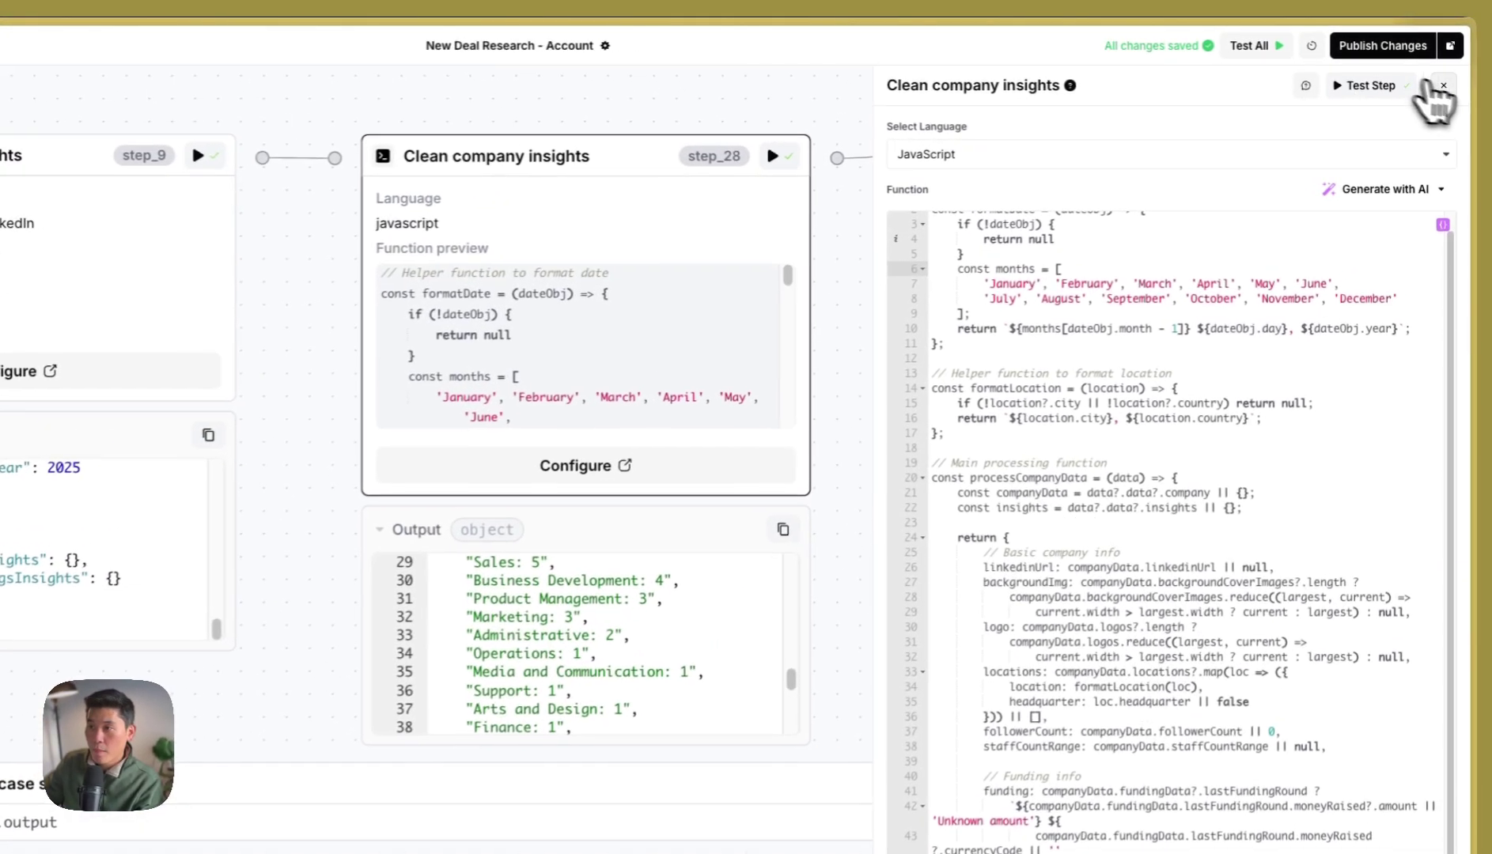
Close the Clean company insights configuration and examine the Assemble data points, Create an Attio note and Create a Notion page steps.
{"action": "left_click", "coordinate": [1440, 88]}
{"action": "left_click_drag", "start_coordinate": [1005, 336], "coordinate": [702, 460]}
{"action": "left_click_drag", "start_coordinate": [1029, 313], "coordinate": [759, 495]}
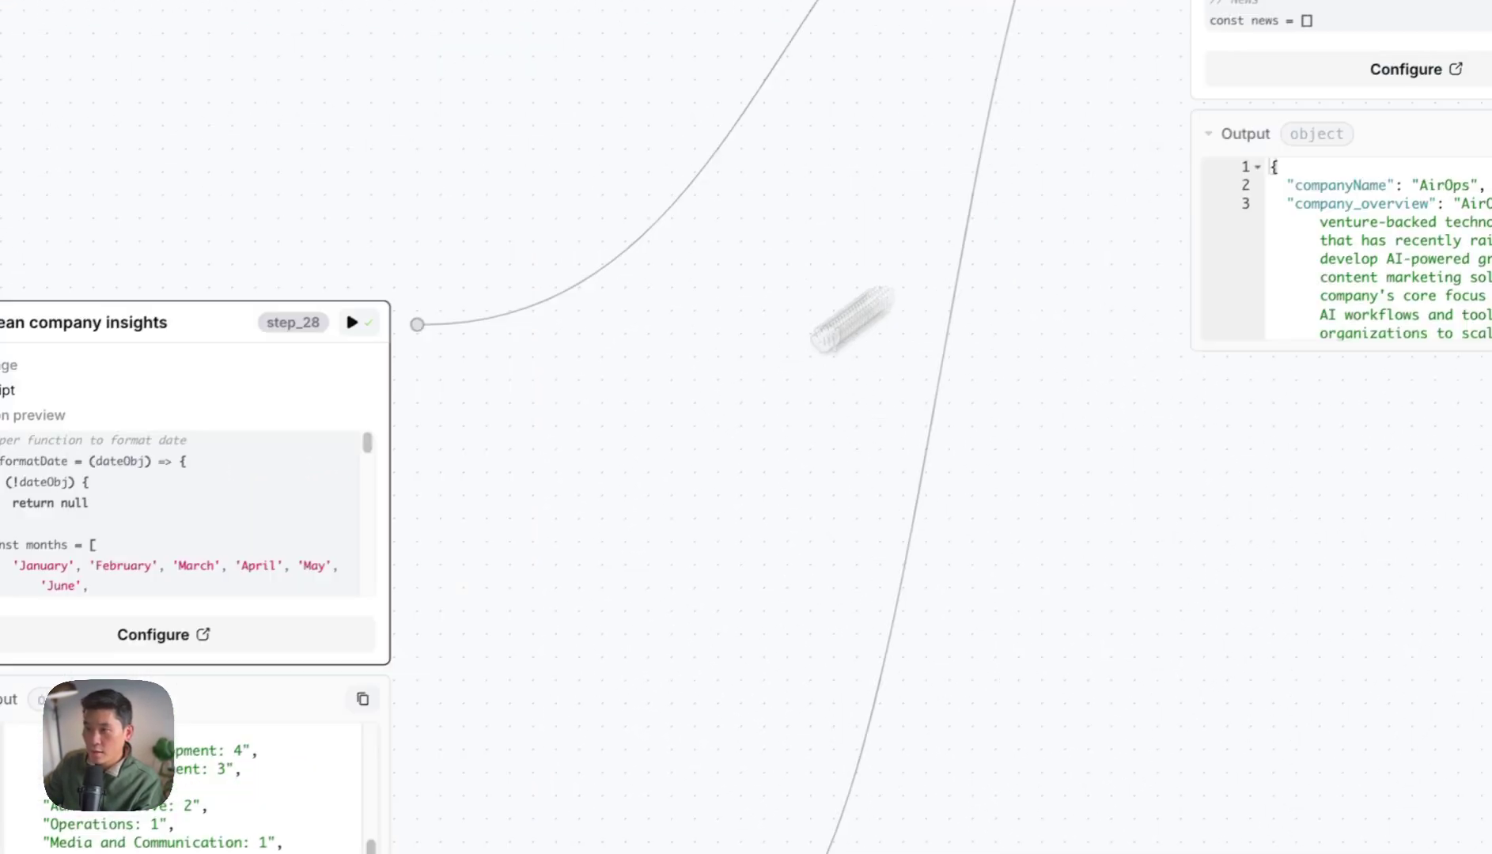
{"action": "left_click_drag", "start_coordinate": [935, 398], "coordinate": [550, 728]}
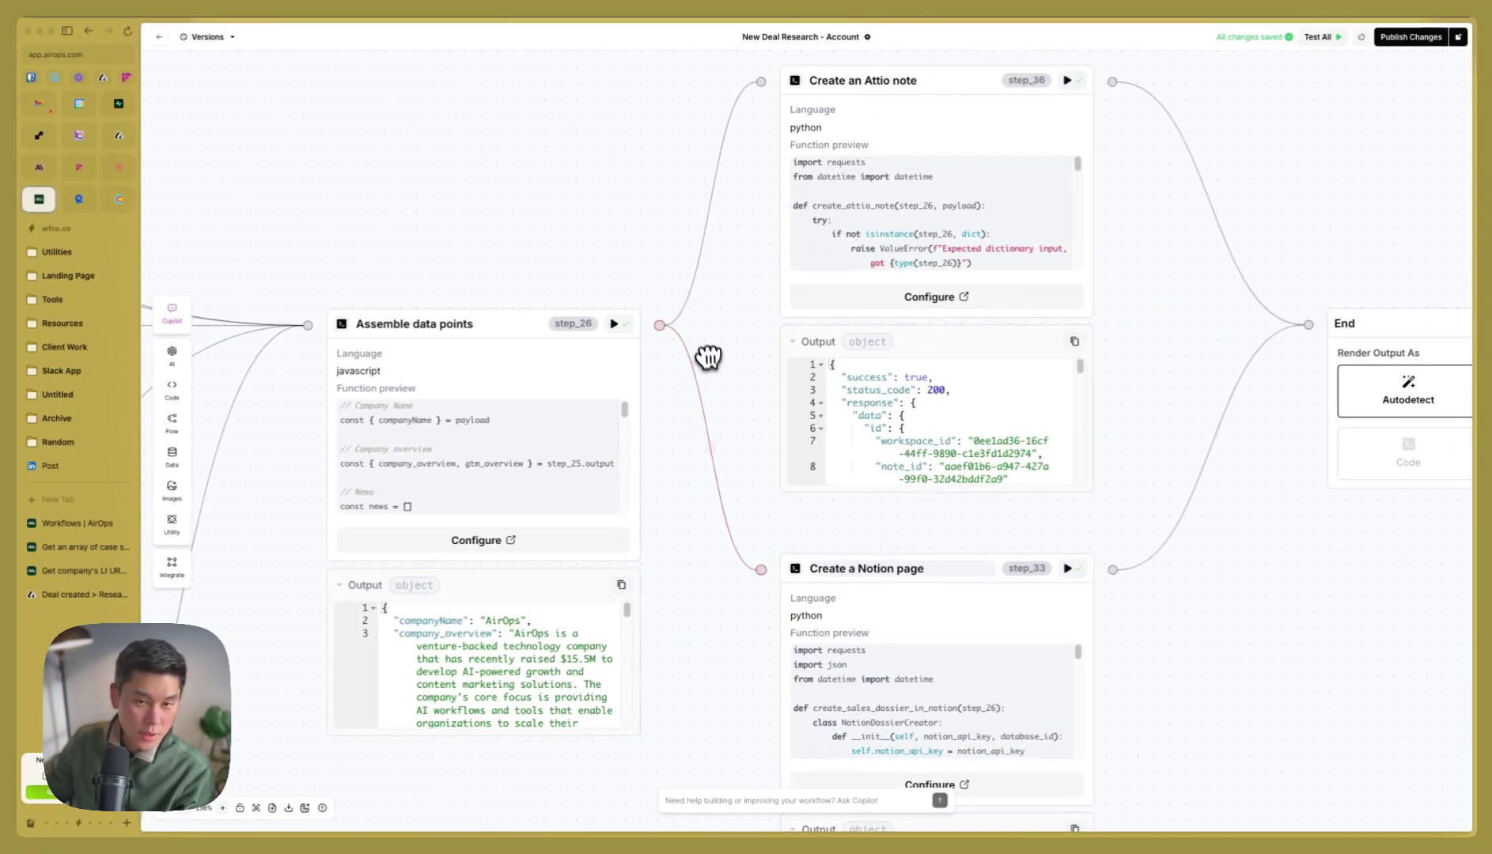
Switch to Notion and review the AirOps account page's overview, key metrics and team sections.
{"action": "key", "text": "super+Tab"}
{"action": "scroll", "coordinate": [700, 253], "scroll_direction": "up", "scroll_amount": 15}
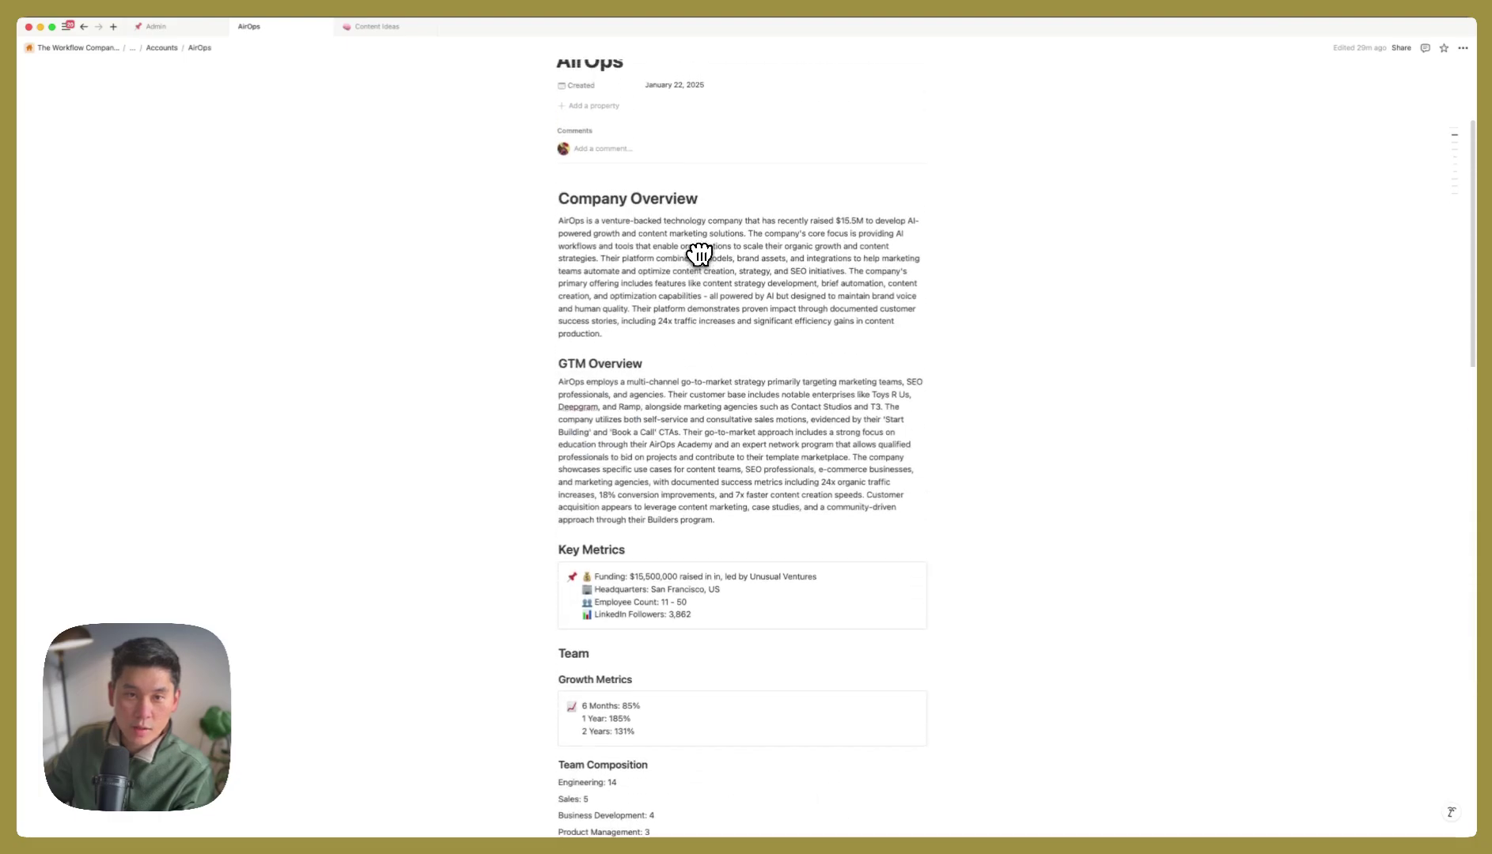
{"action": "scroll", "coordinate": [699, 253], "scroll_direction": "down", "scroll_amount": 9}
{"action": "key", "text": "ctrl+Tab"}
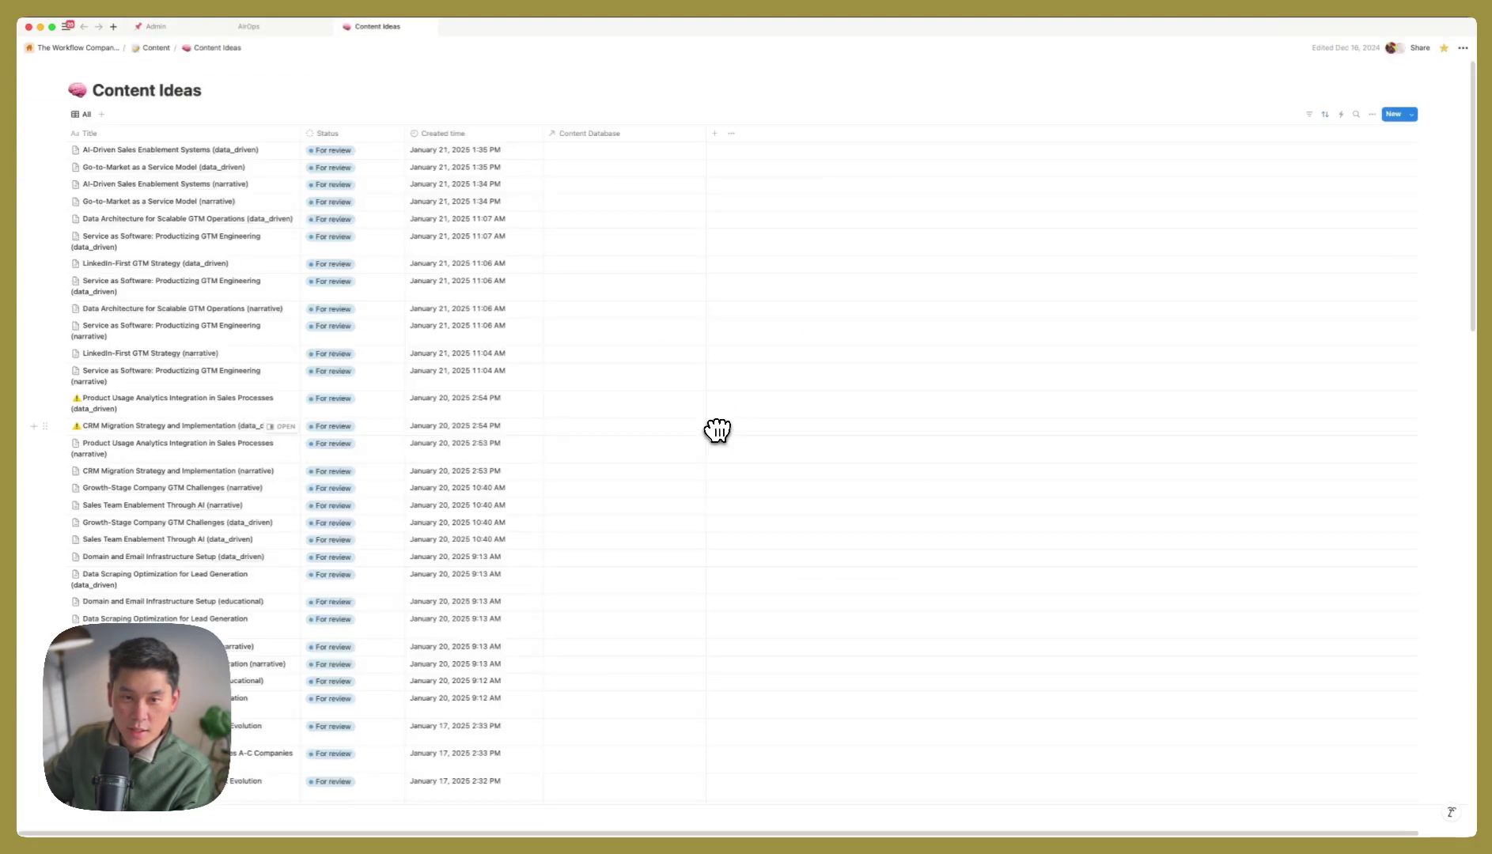
{"action": "left_click", "coordinate": [250, 27]}
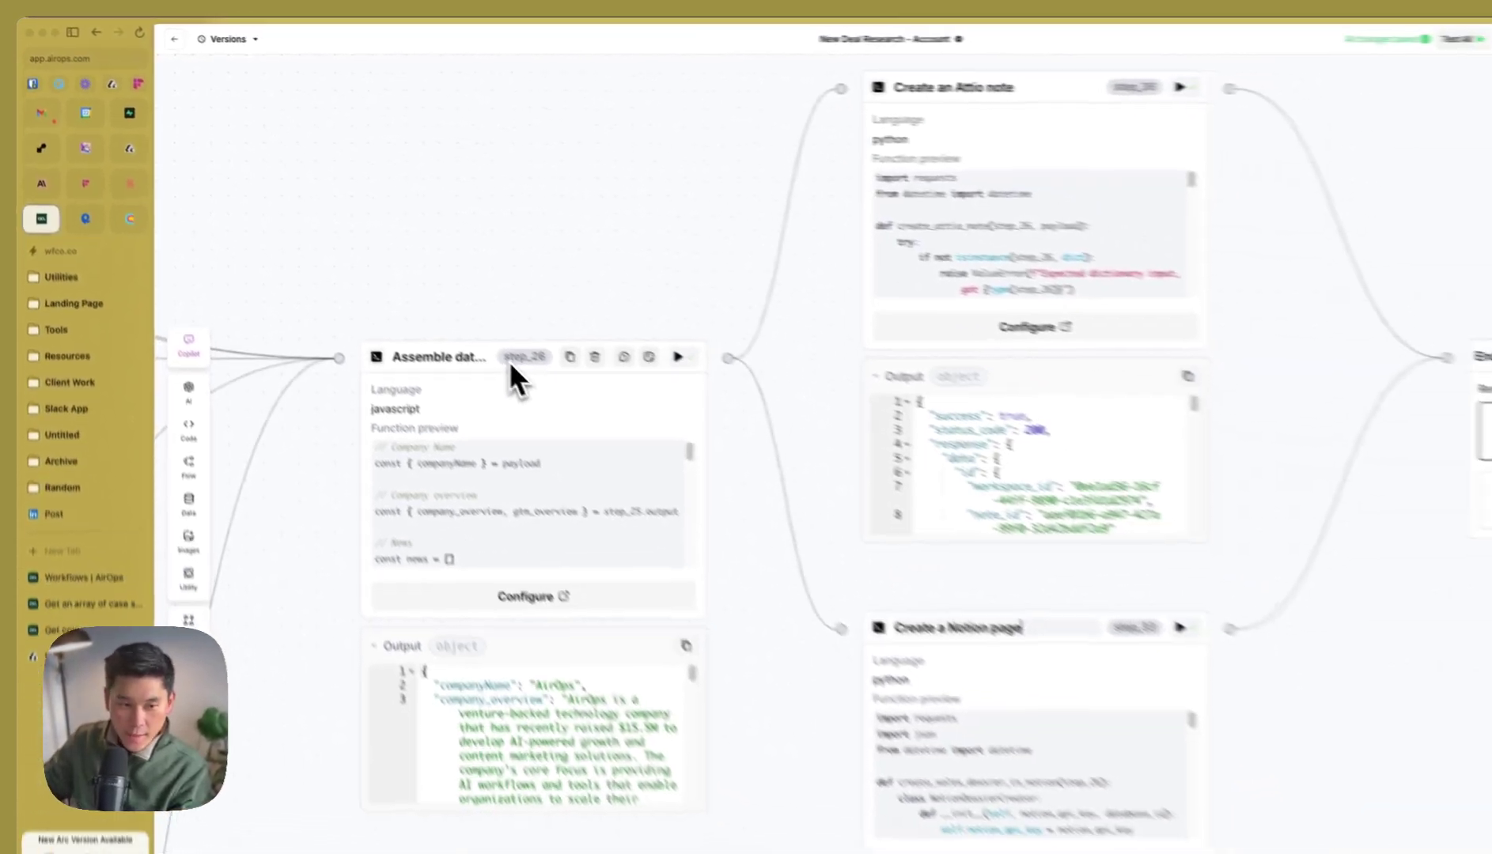
Switch to Attio and open the Research AirOps note on the AirOps deal in the Lead stage.
{"action": "left_click", "coordinate": [120, 137]}
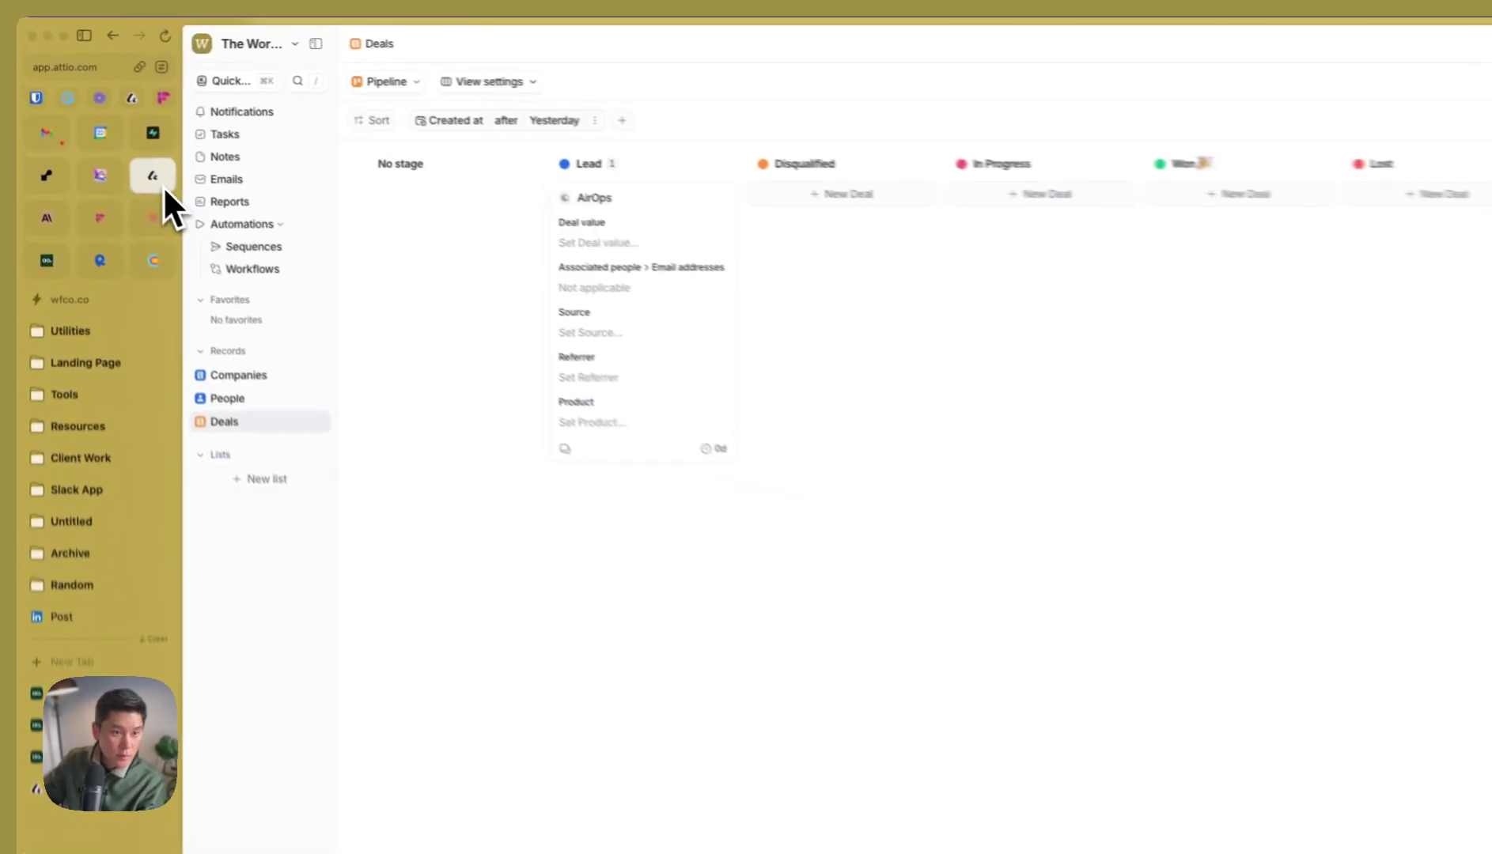
{"action": "left_click", "coordinate": [654, 237]}
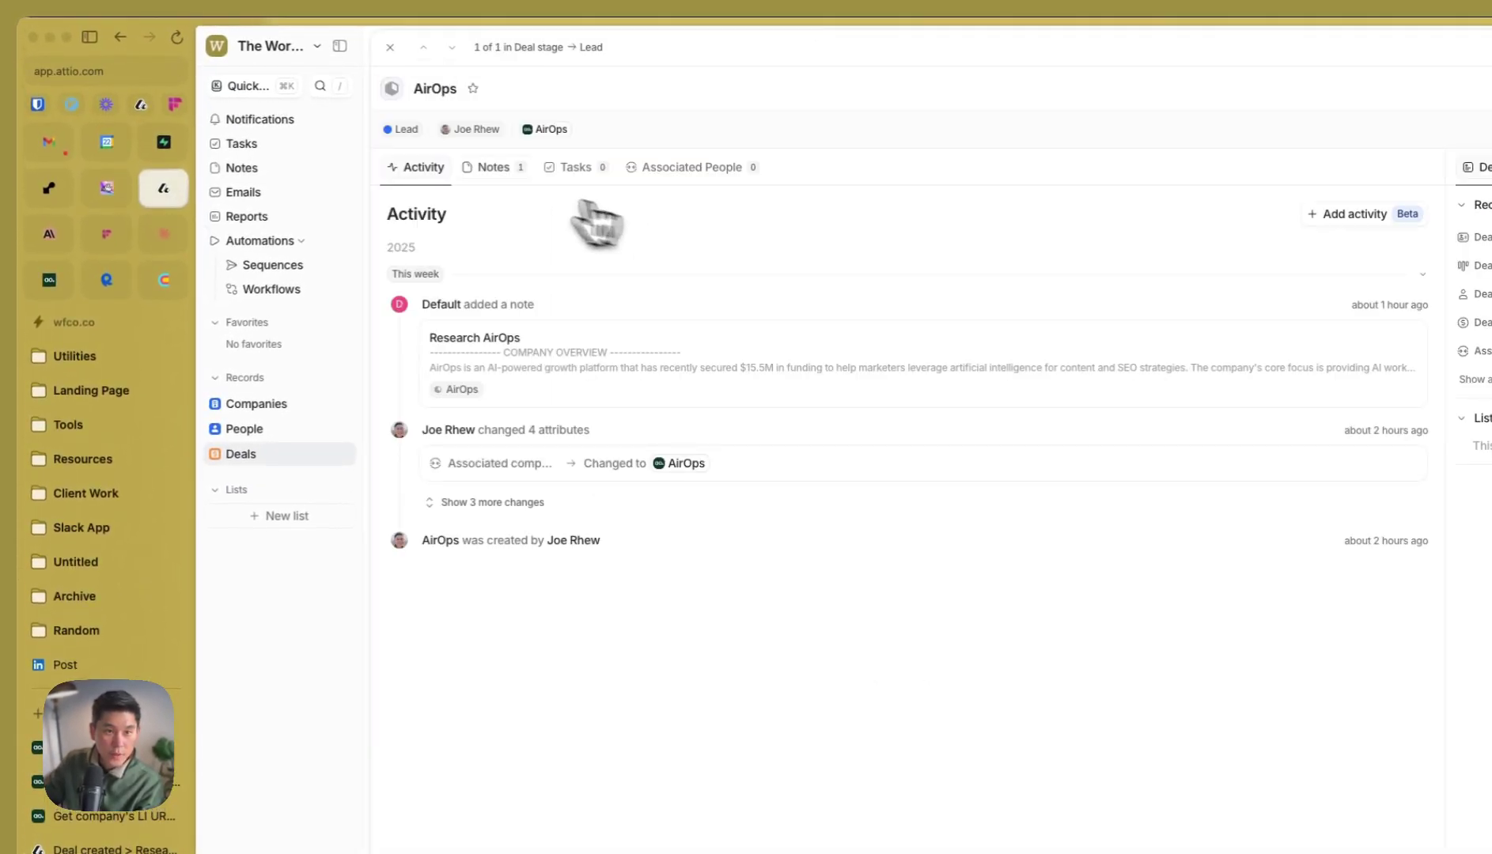
{"action": "left_click", "coordinate": [475, 168]}
{"action": "left_click", "coordinate": [506, 284]}
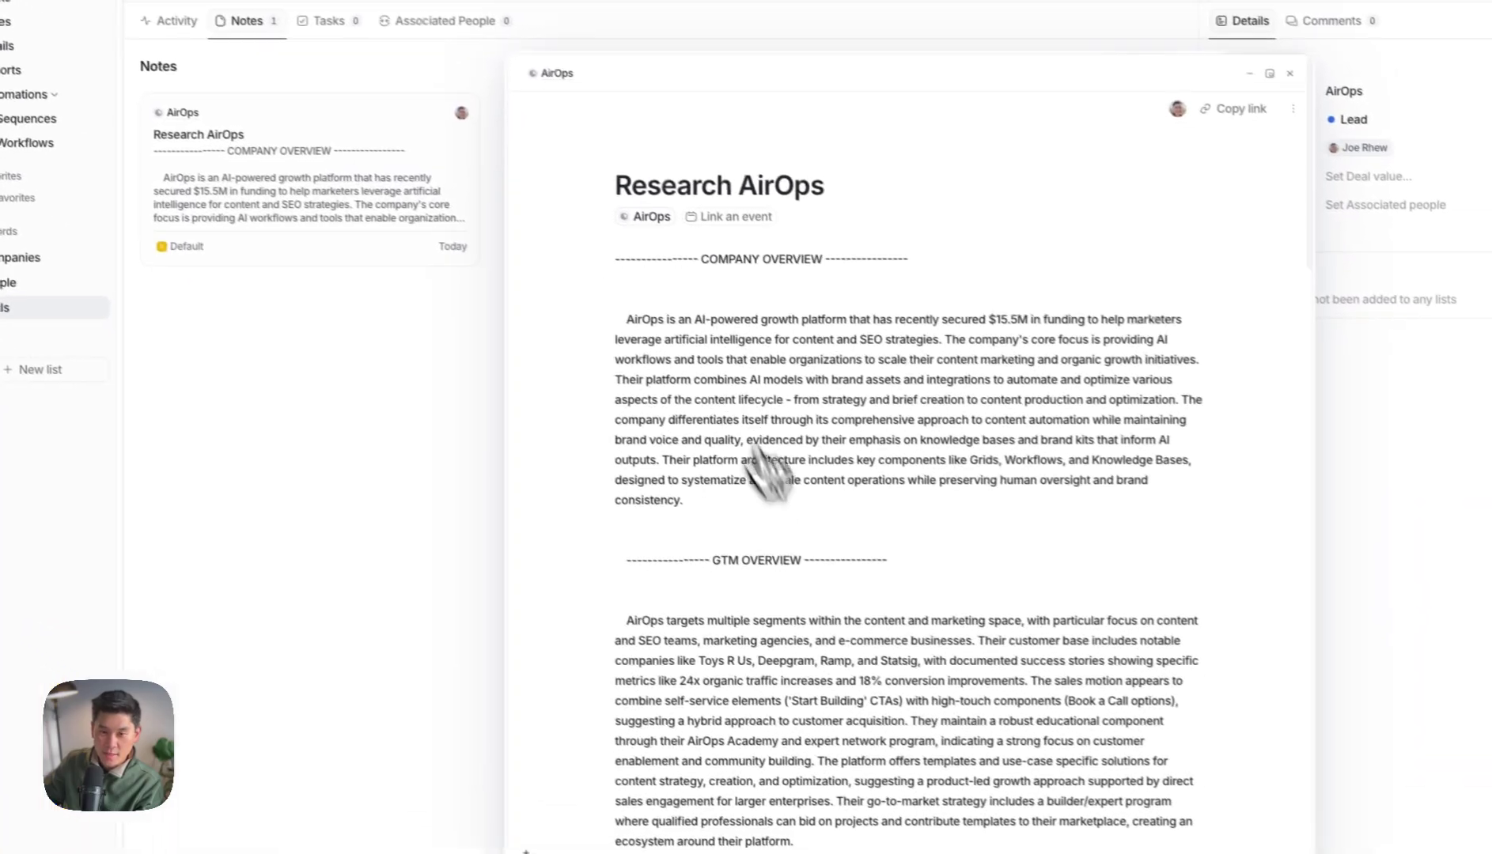
Read the Research AirOps note from the company overview through the key metrics to the case study summaries.
{"action": "scroll", "coordinate": [862, 601], "scroll_direction": "down", "scroll_amount": 5}
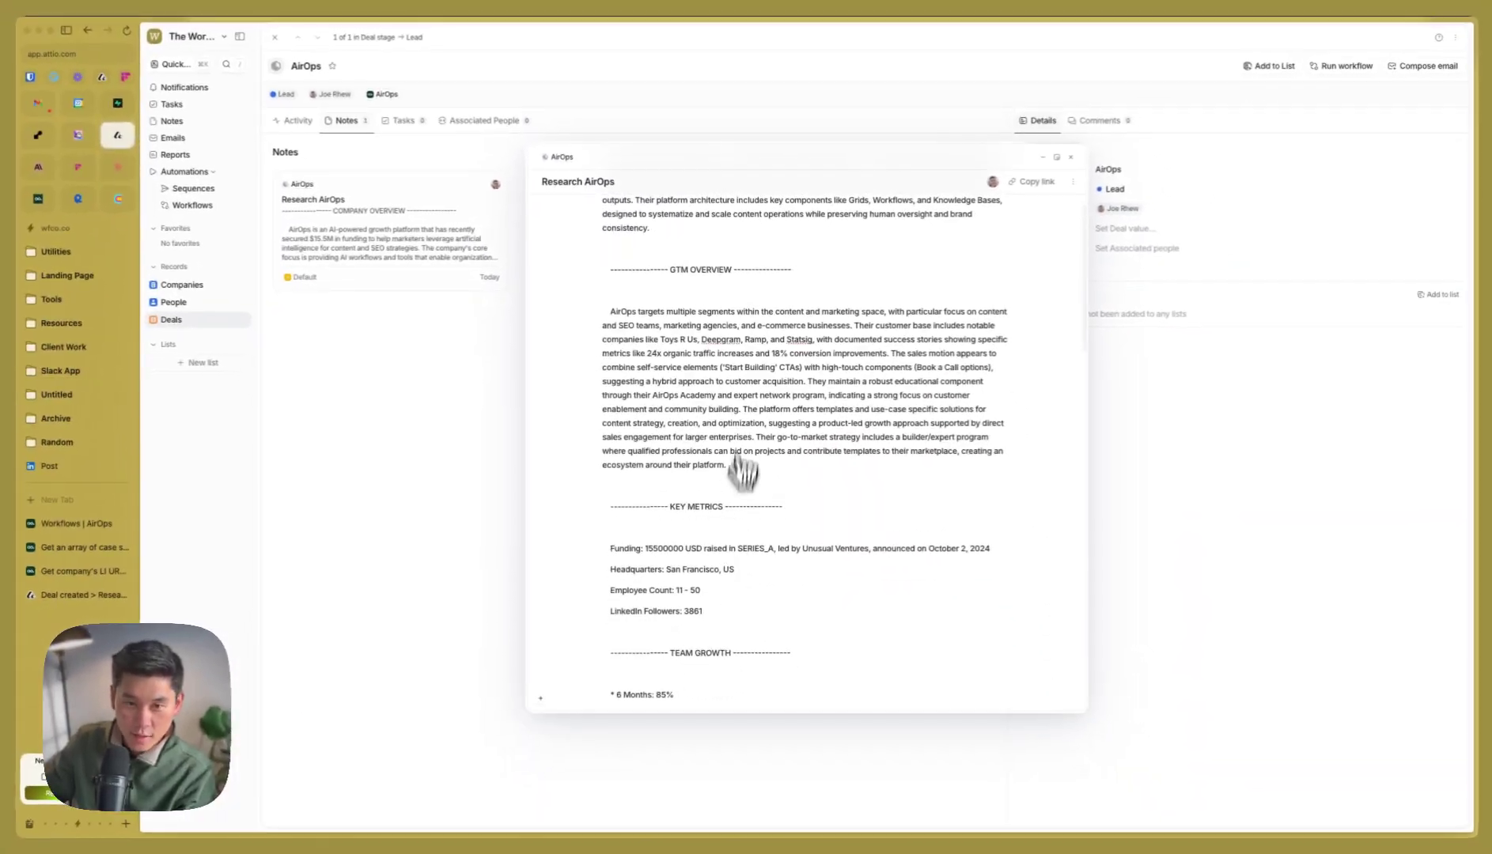
{"action": "scroll", "coordinate": [803, 520], "scroll_direction": "down", "scroll_amount": 3}
{"action": "scroll", "coordinate": [747, 405], "scroll_direction": "down", "scroll_amount": 15}
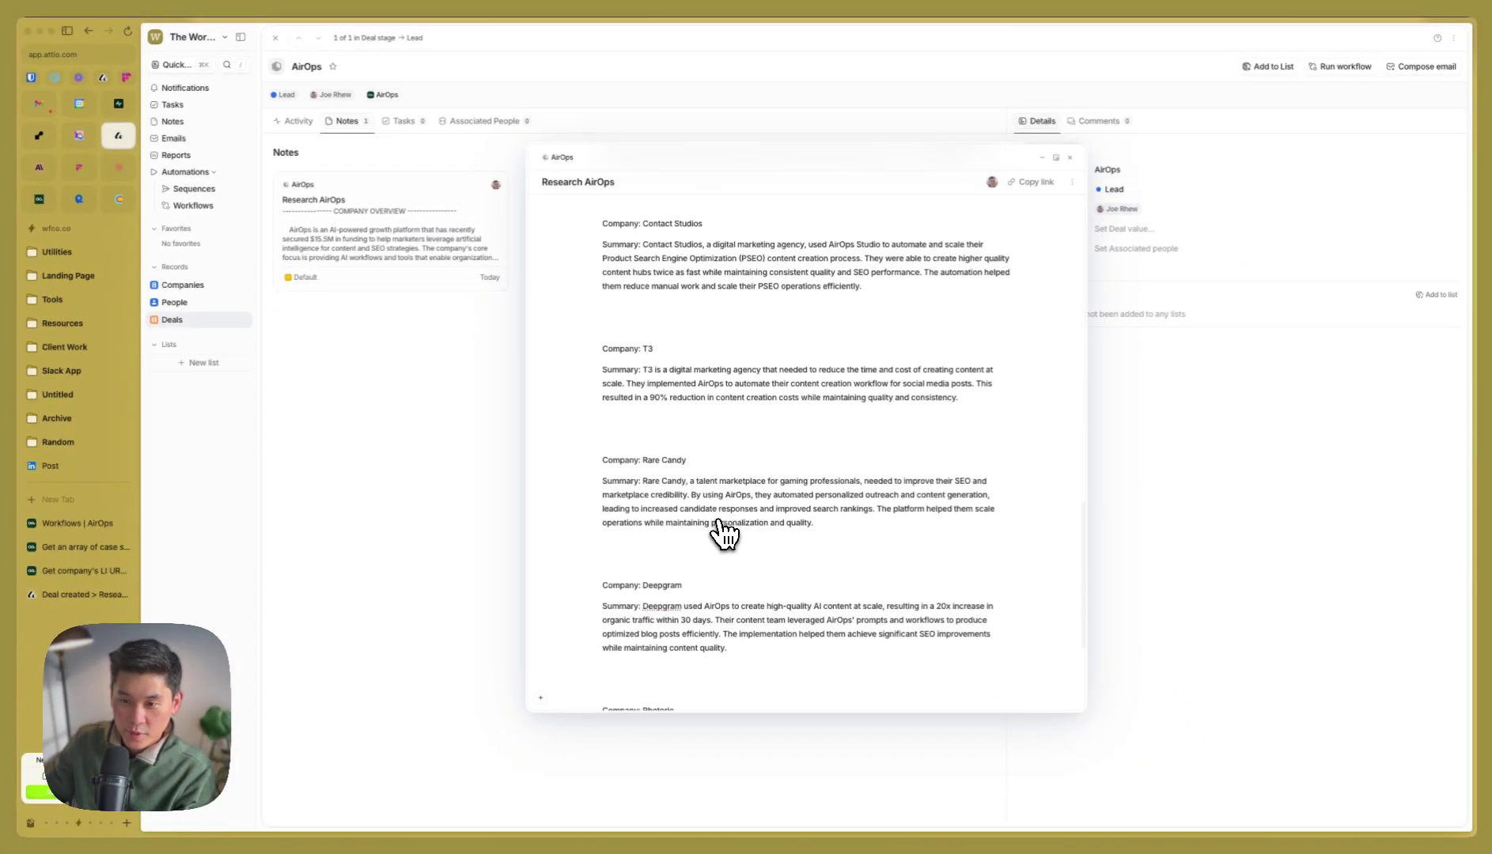
{"action": "scroll", "coordinate": [667, 547], "scroll_direction": "up", "scroll_amount": 15}
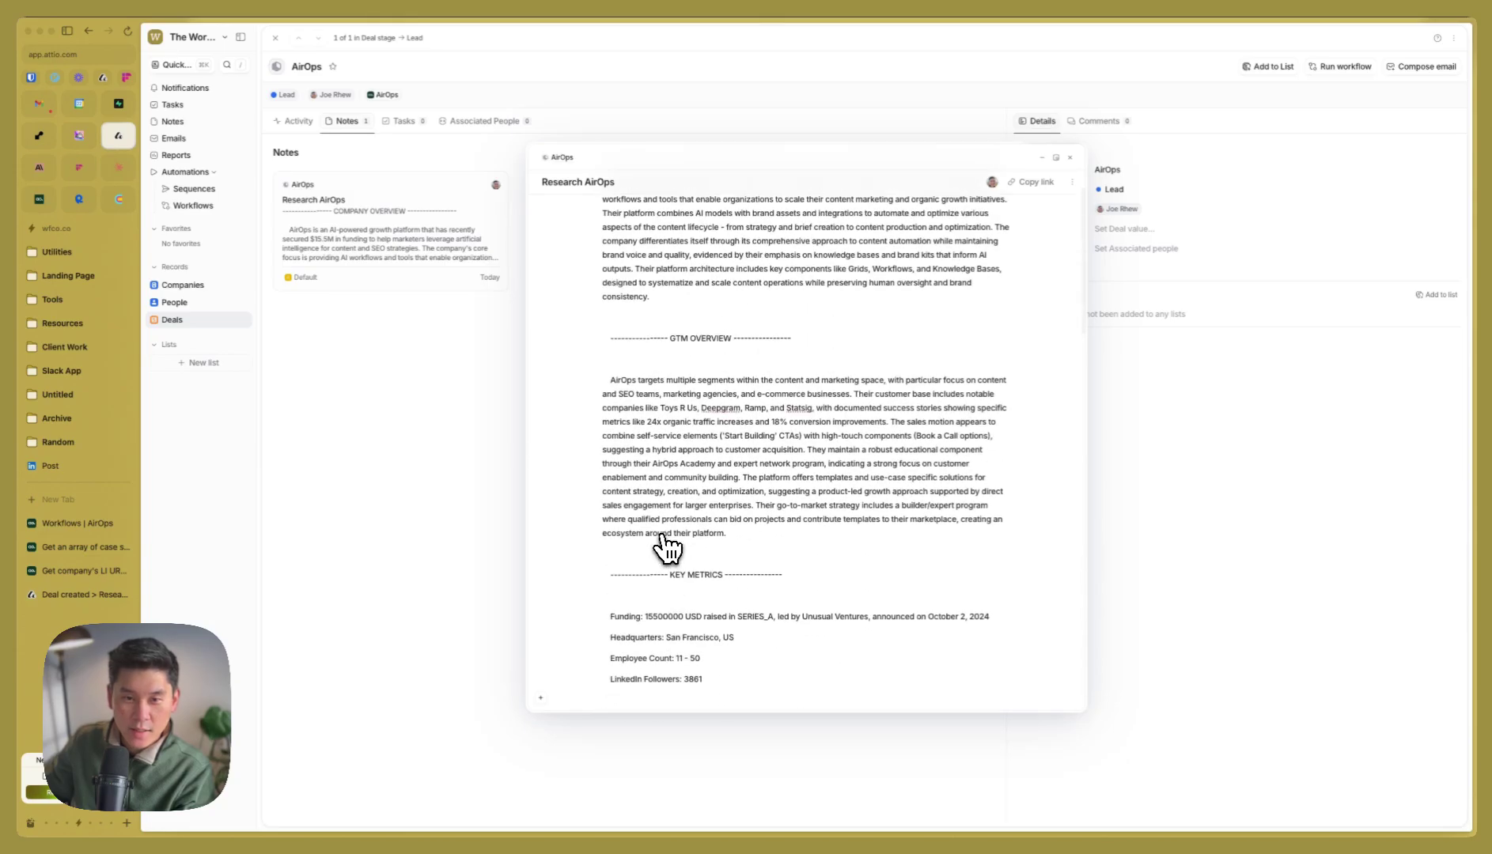
{"action": "scroll", "coordinate": [671, 395], "scroll_direction": "down", "scroll_amount": 15}
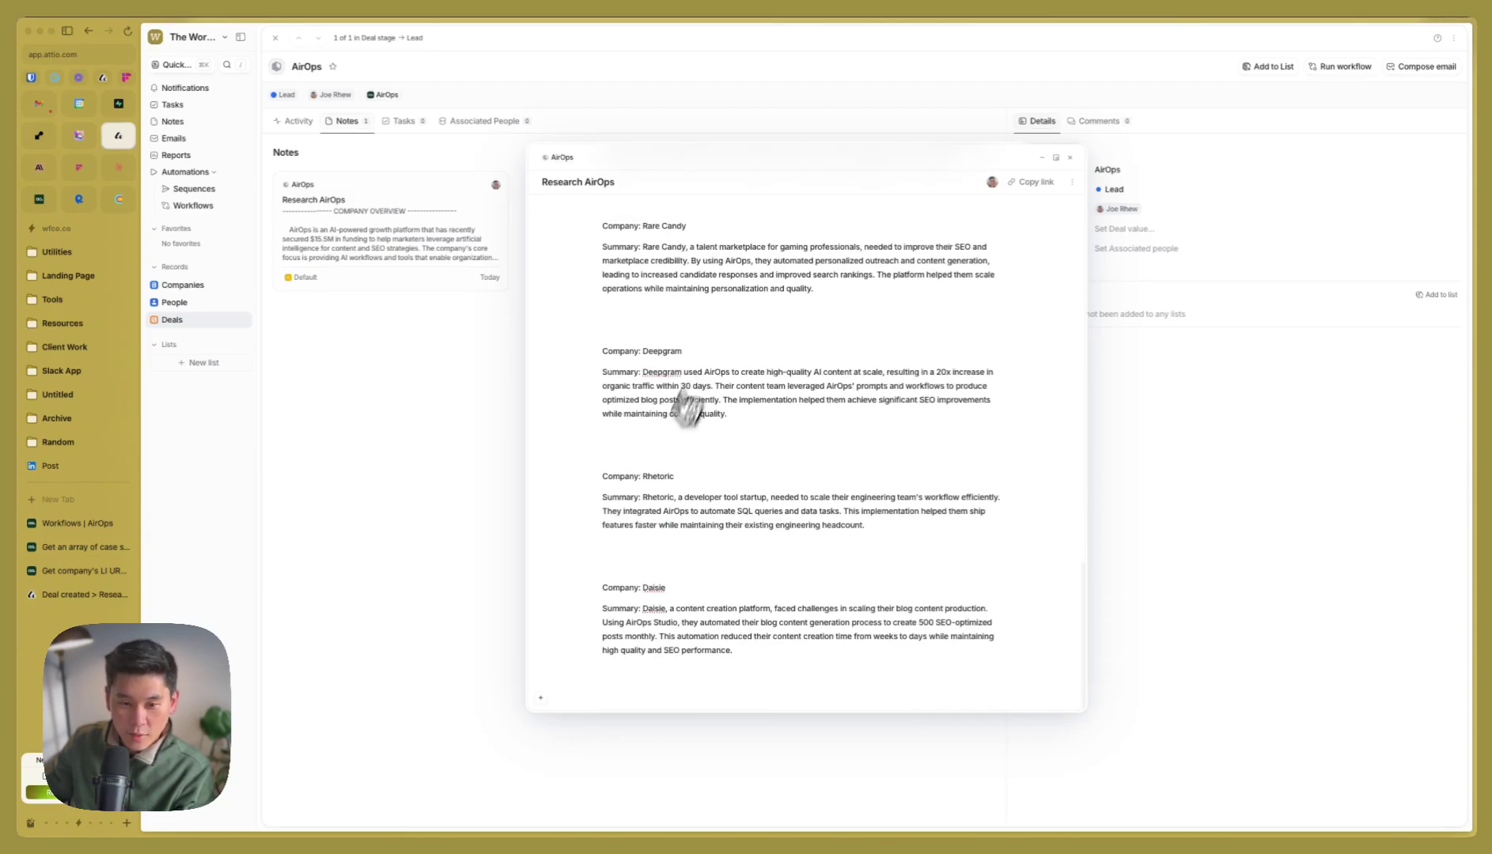
{"action": "scroll", "coordinate": [704, 490], "scroll_direction": "up", "scroll_amount": 5}
{"action": "scroll", "coordinate": [721, 562], "scroll_direction": "up", "scroll_amount": 15}
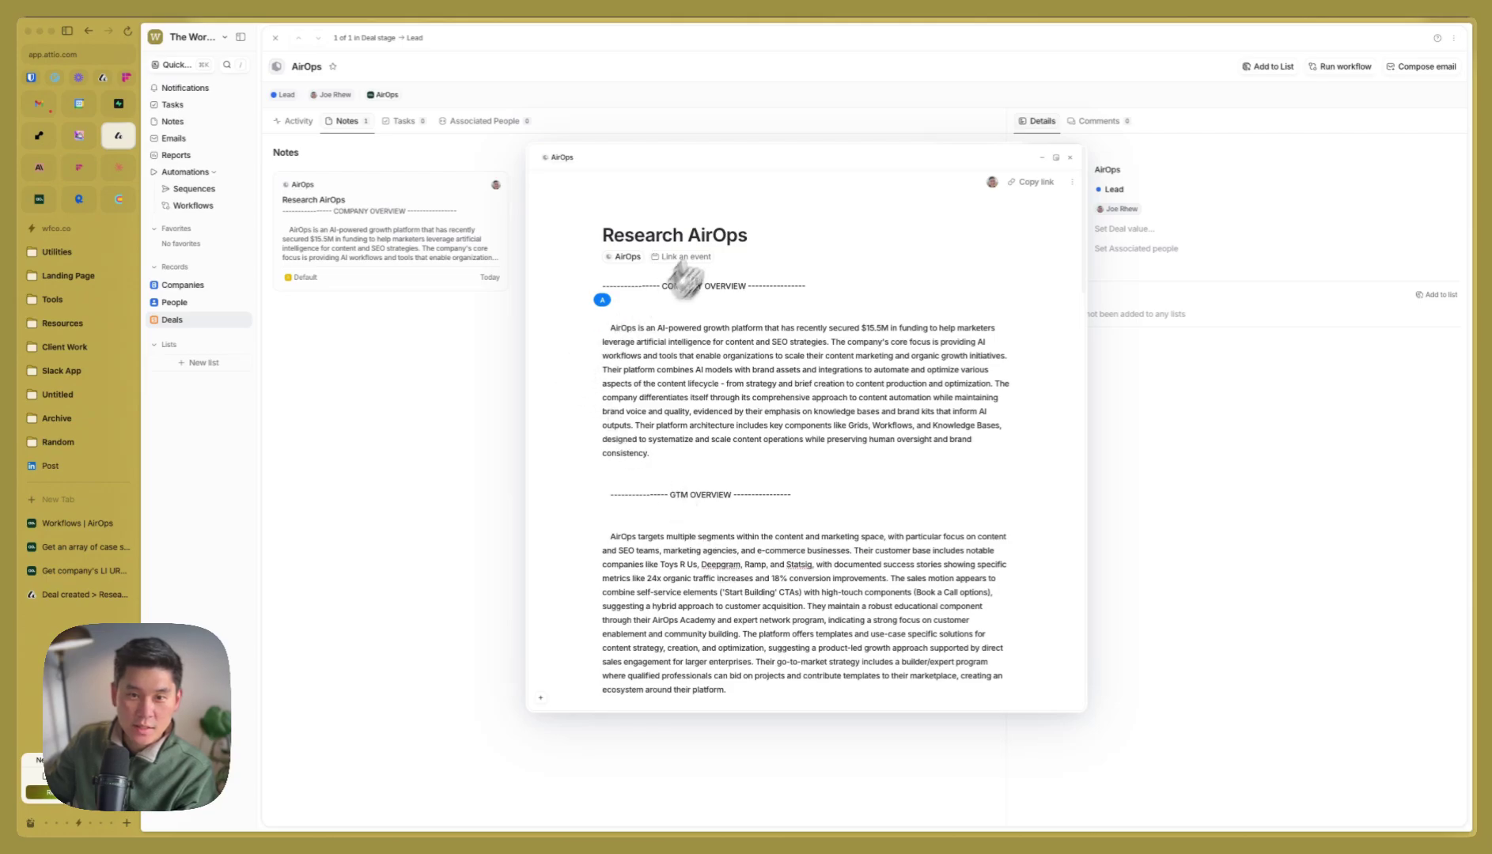
Check the AirOps page in Notion from its cover down to Key Metrics against the Attio note, and return to Attio.
{"action": "key", "text": "super+Tab"}
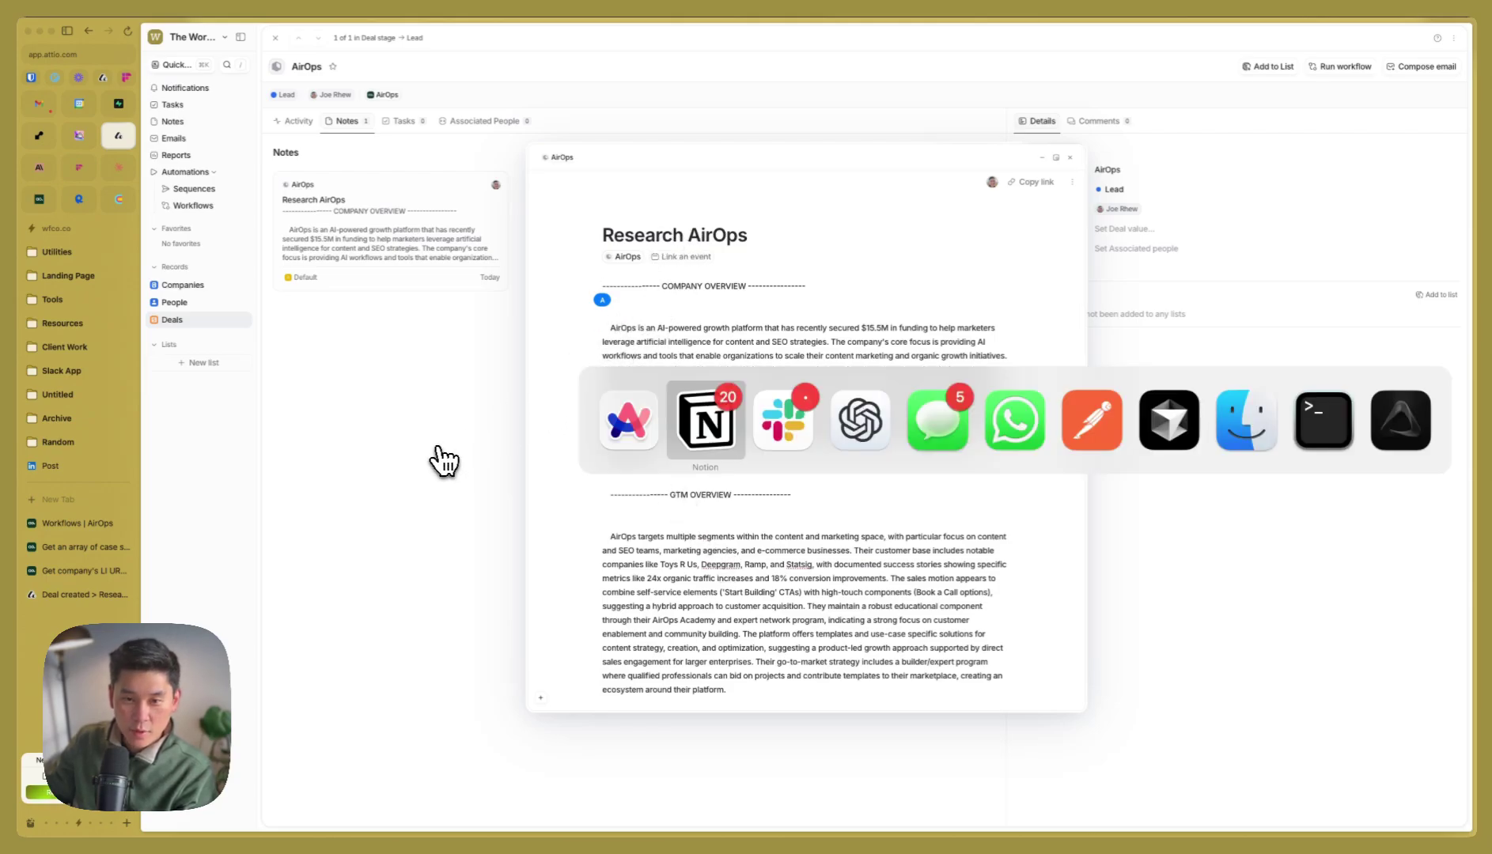
{"action": "scroll", "coordinate": [736, 362], "scroll_direction": "up", "scroll_amount": 15}
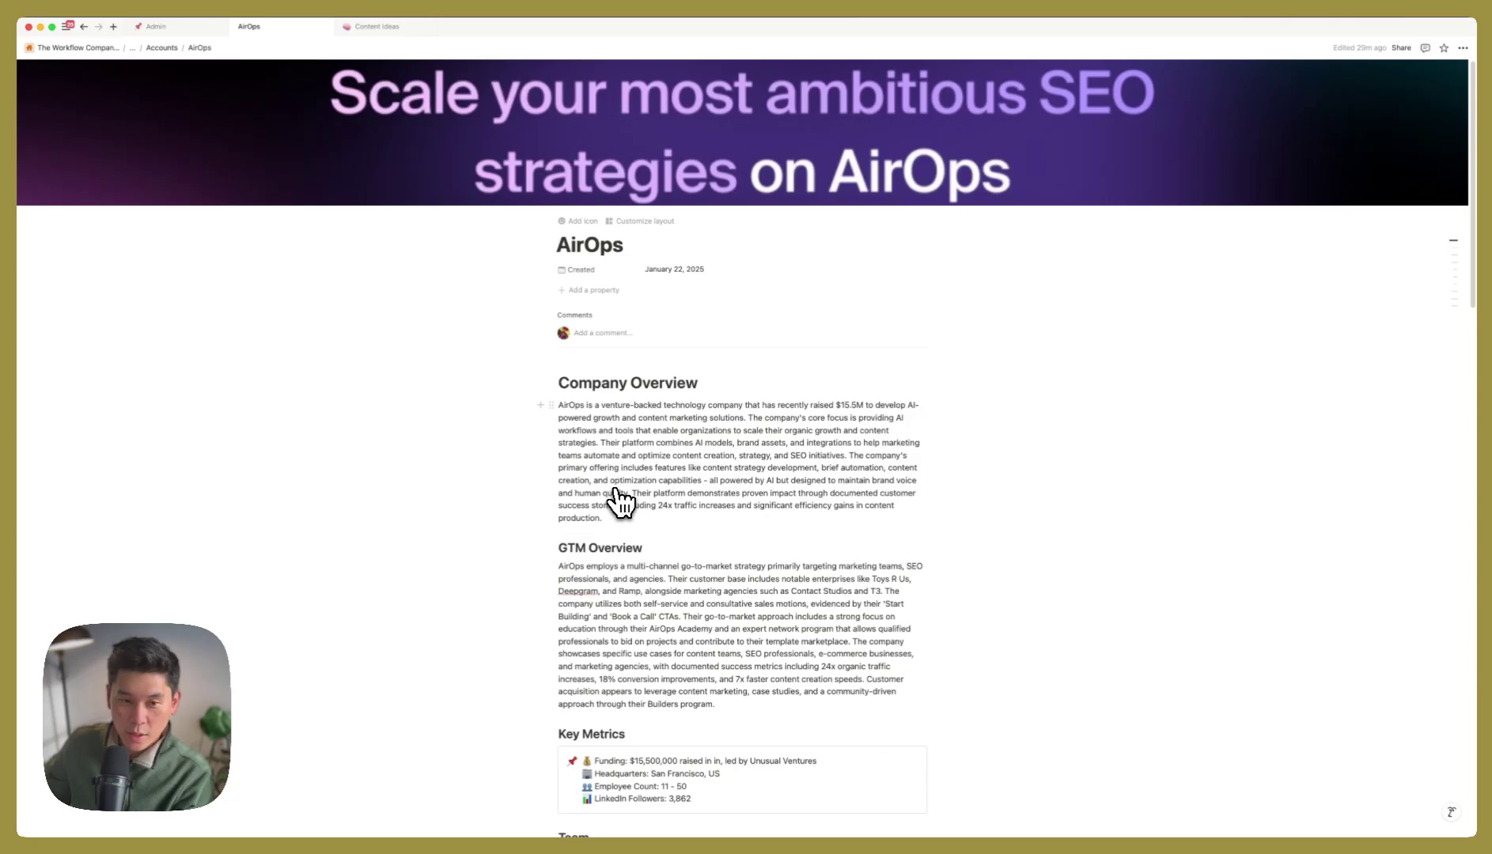
{"action": "key", "text": "super+Tab"}
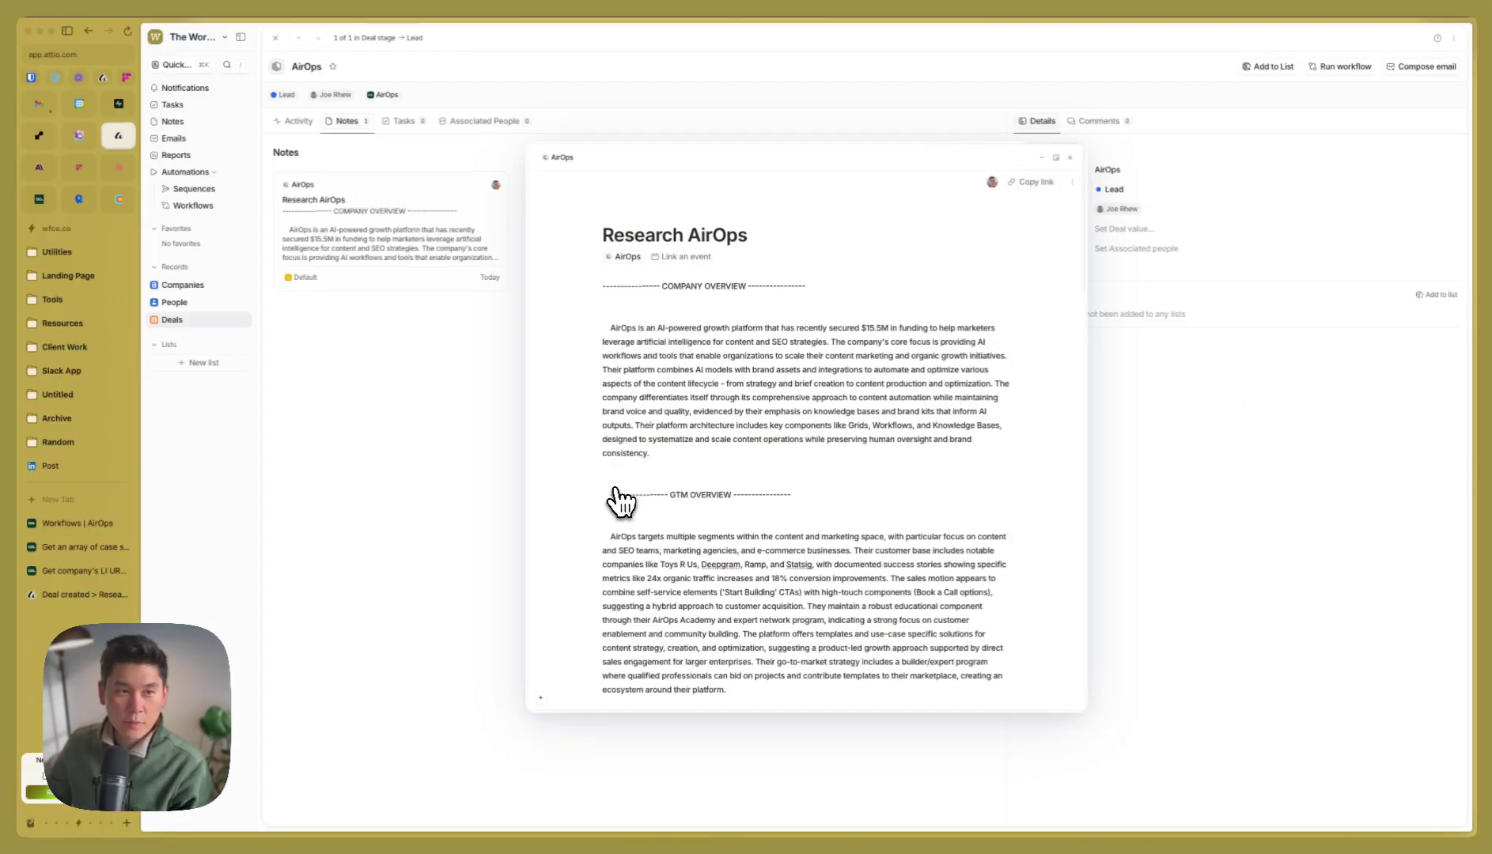
Return to the New Deal Research - Account workflow in AirOps and view its final steps from Assemble data points to End.
{"action": "left_click", "coordinate": [90, 520]}
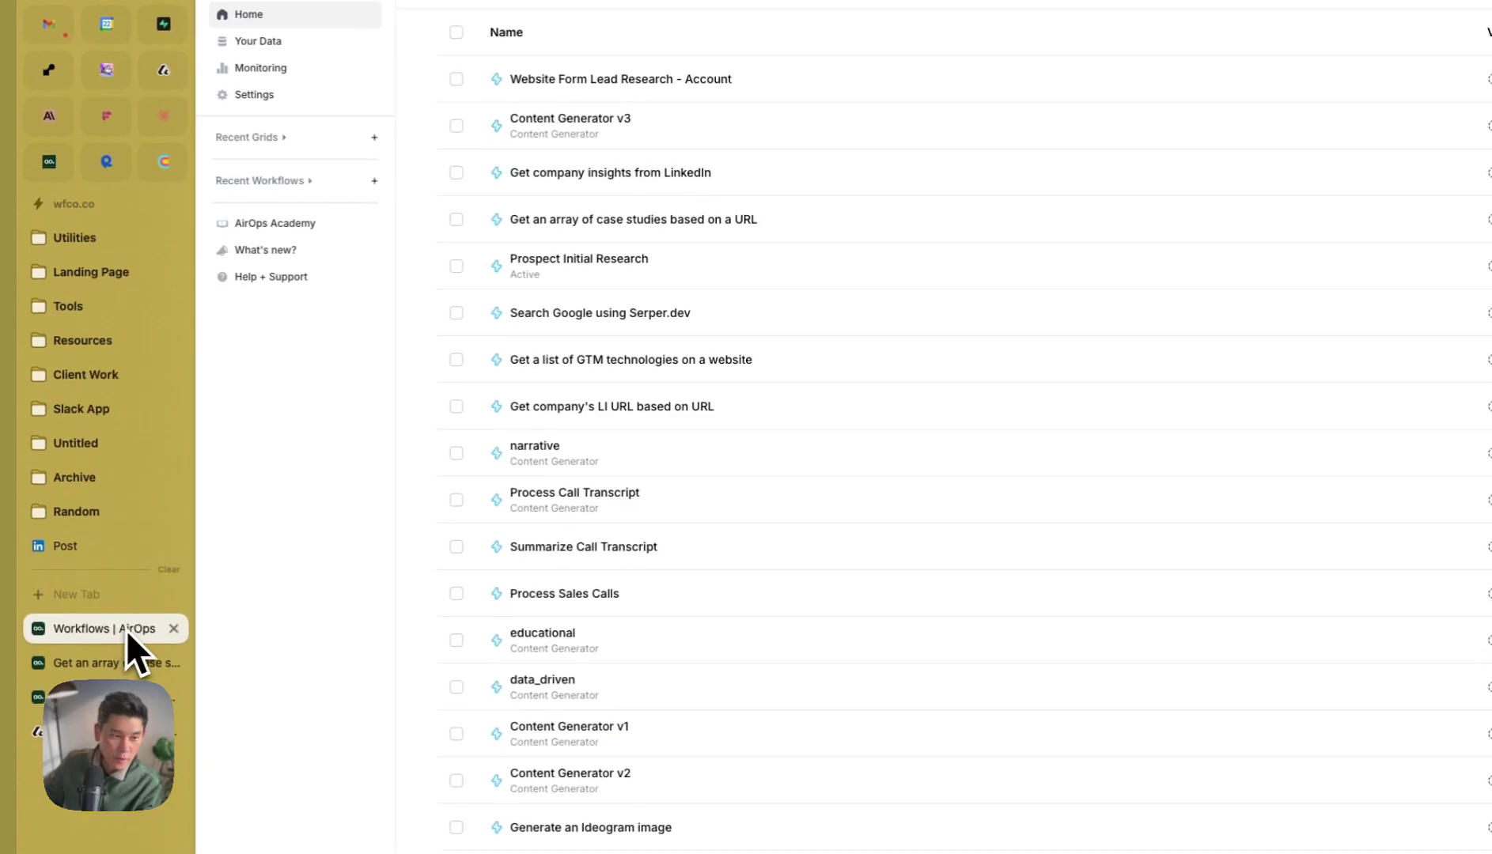
{"action": "key", "text": "ctrl+Tab"}
{"action": "left_click", "coordinate": [50, 159]}
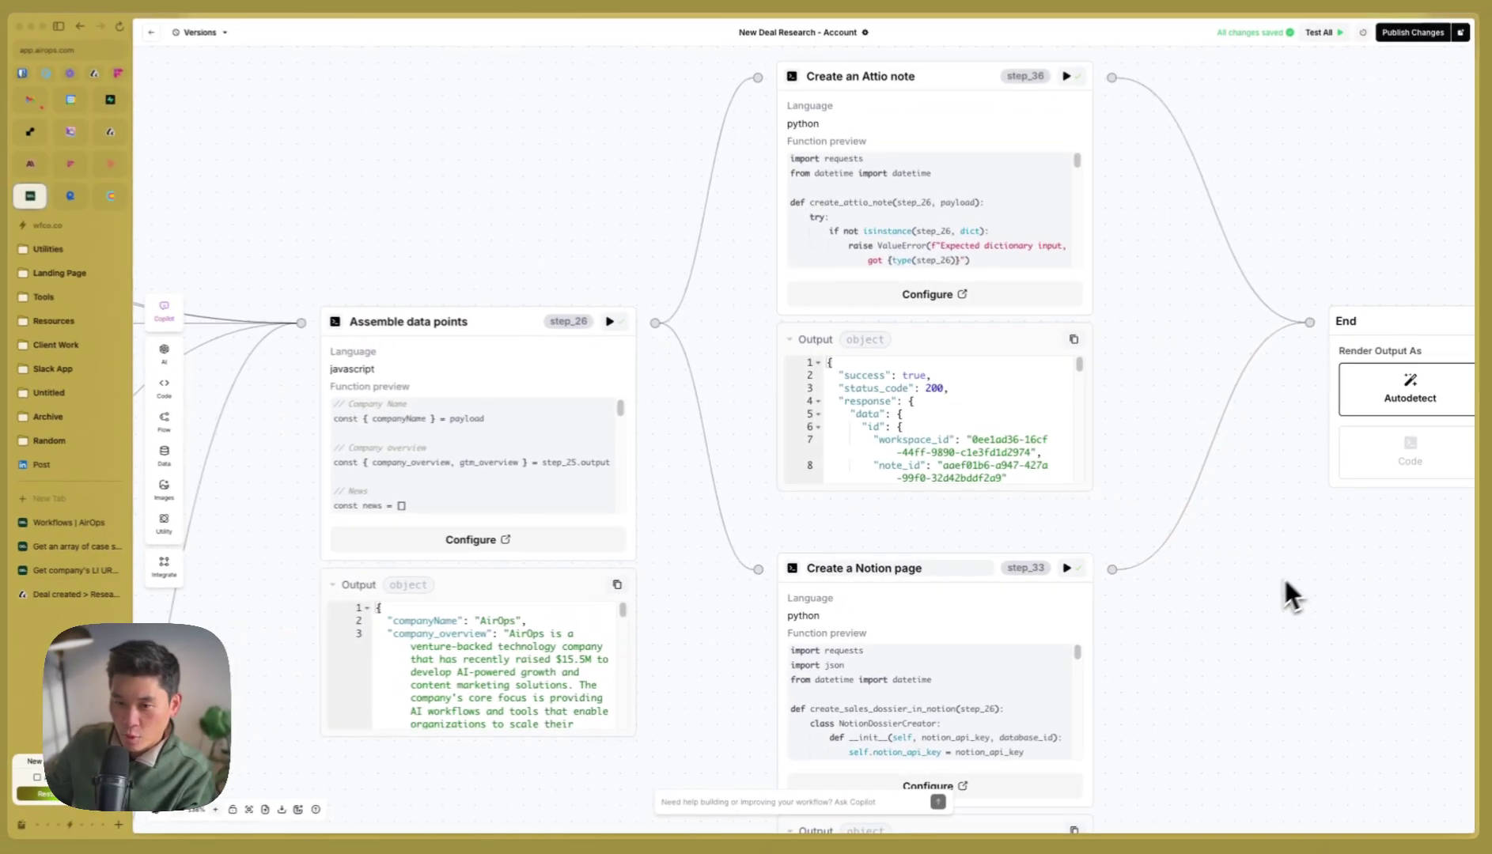
{"action": "scroll", "coordinate": [1228, 630], "scroll_direction": "up", "scroll_amount": 2}
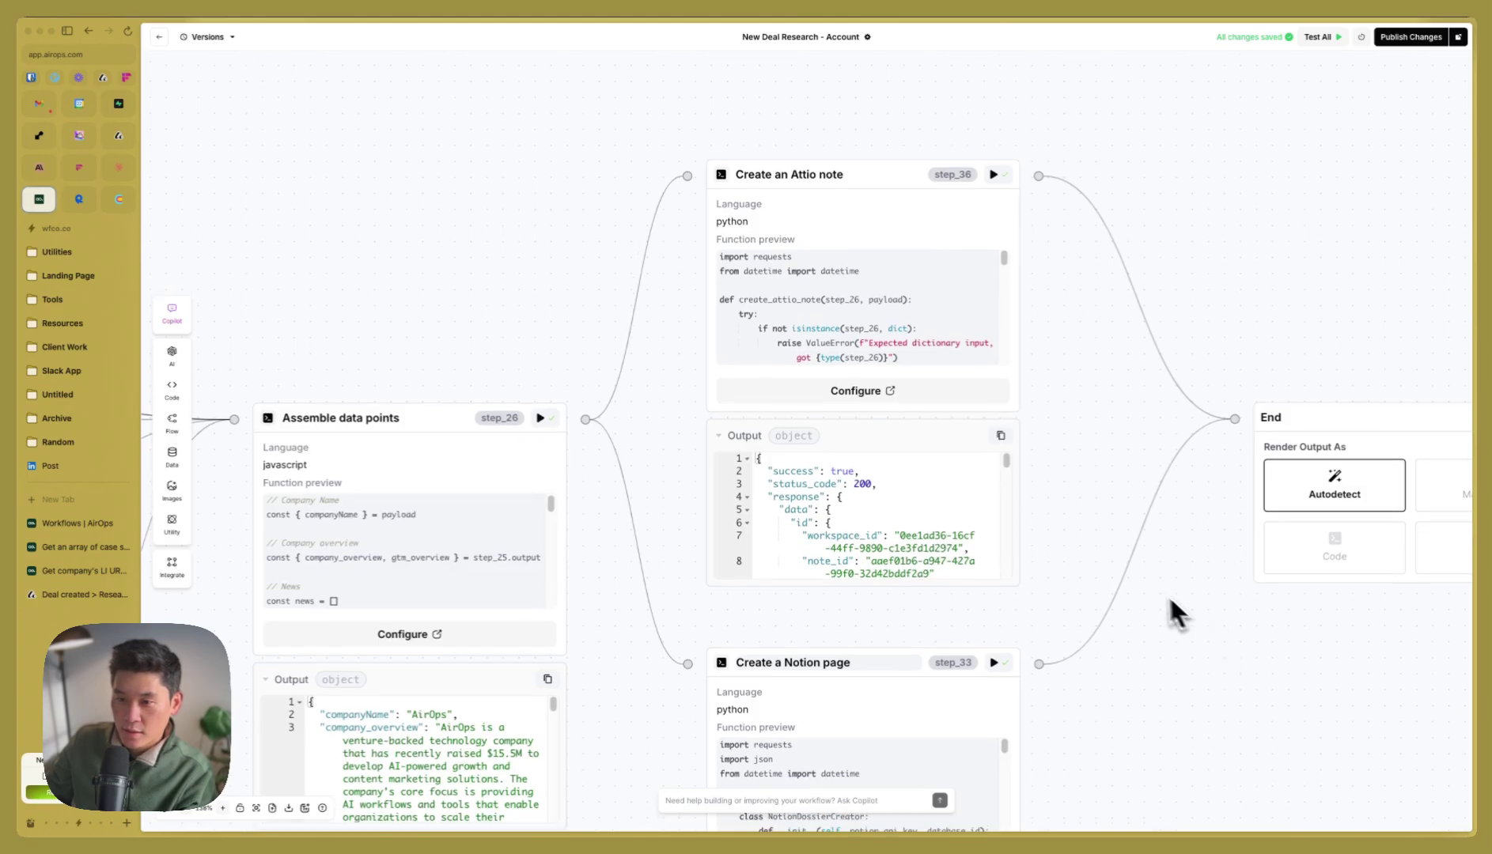
{"action": "scroll", "coordinate": [1169, 601], "scroll_direction": "down", "scroll_amount": 4}
{"action": "scroll", "coordinate": [1210, 679], "scroll_direction": "down", "scroll_amount": 5}
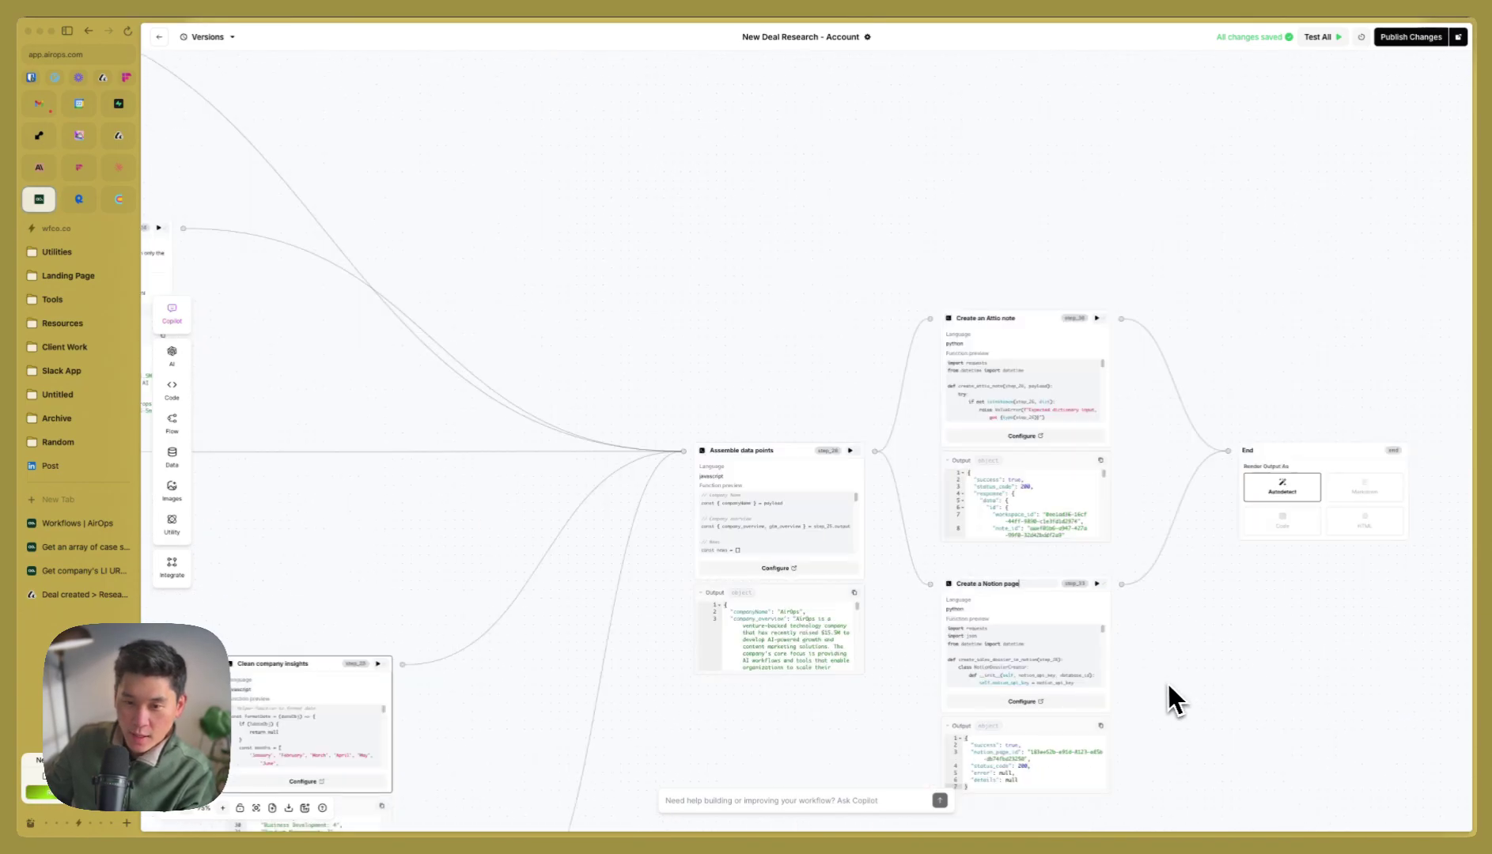